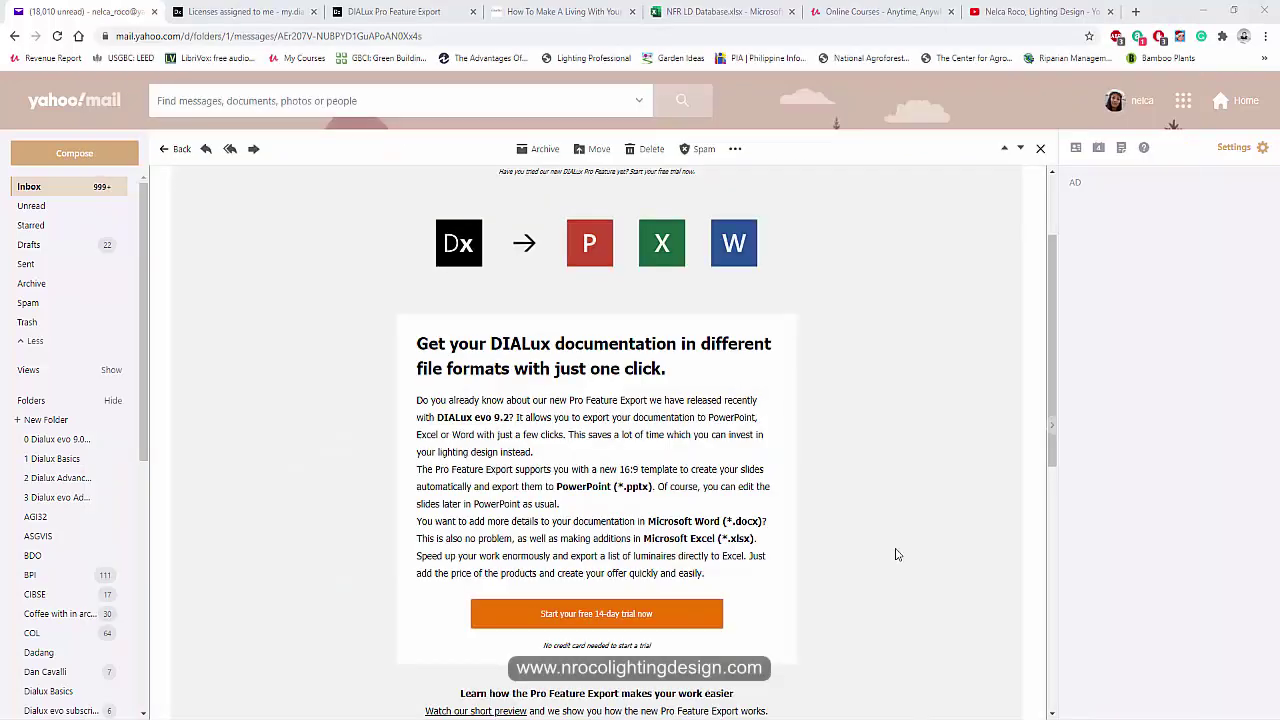
Start the free 14-day Pro Feature Export trial from the DIALux newsletter email
{"action": "scroll", "coordinate": [890, 560], "scroll_direction": "down", "scroll_amount": 1}
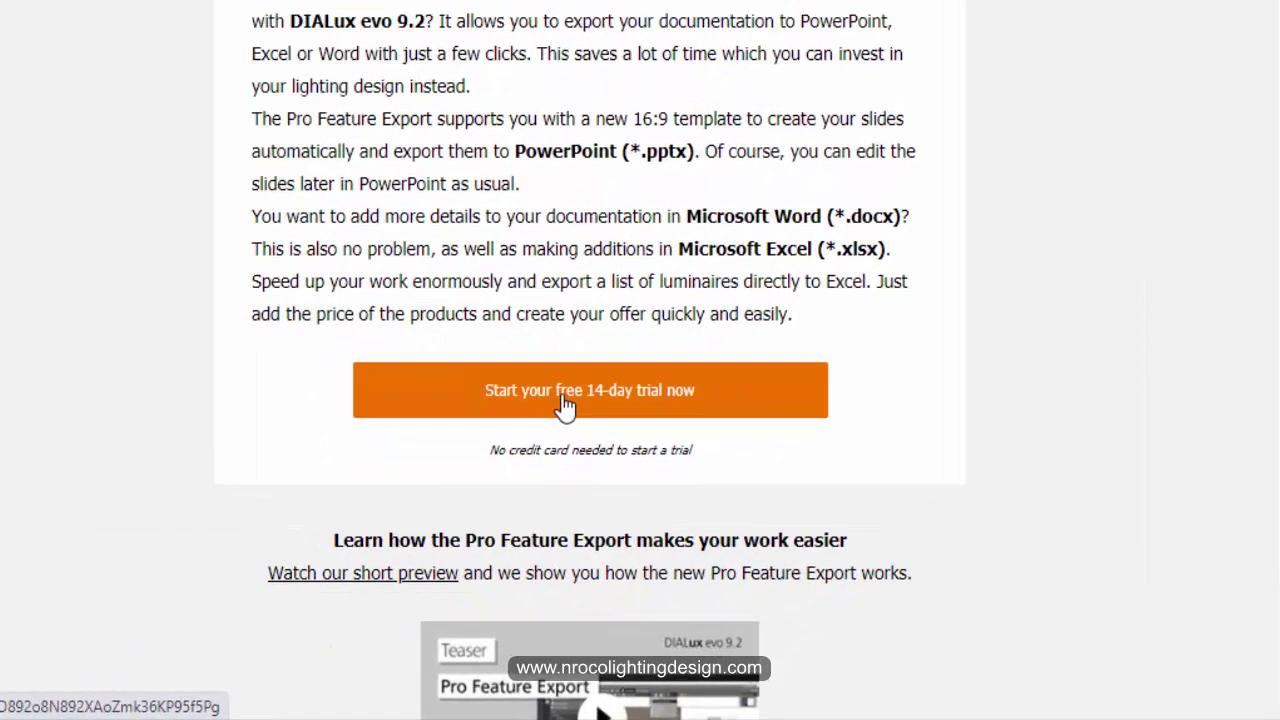
{"action": "left_click", "coordinate": [565, 480]}
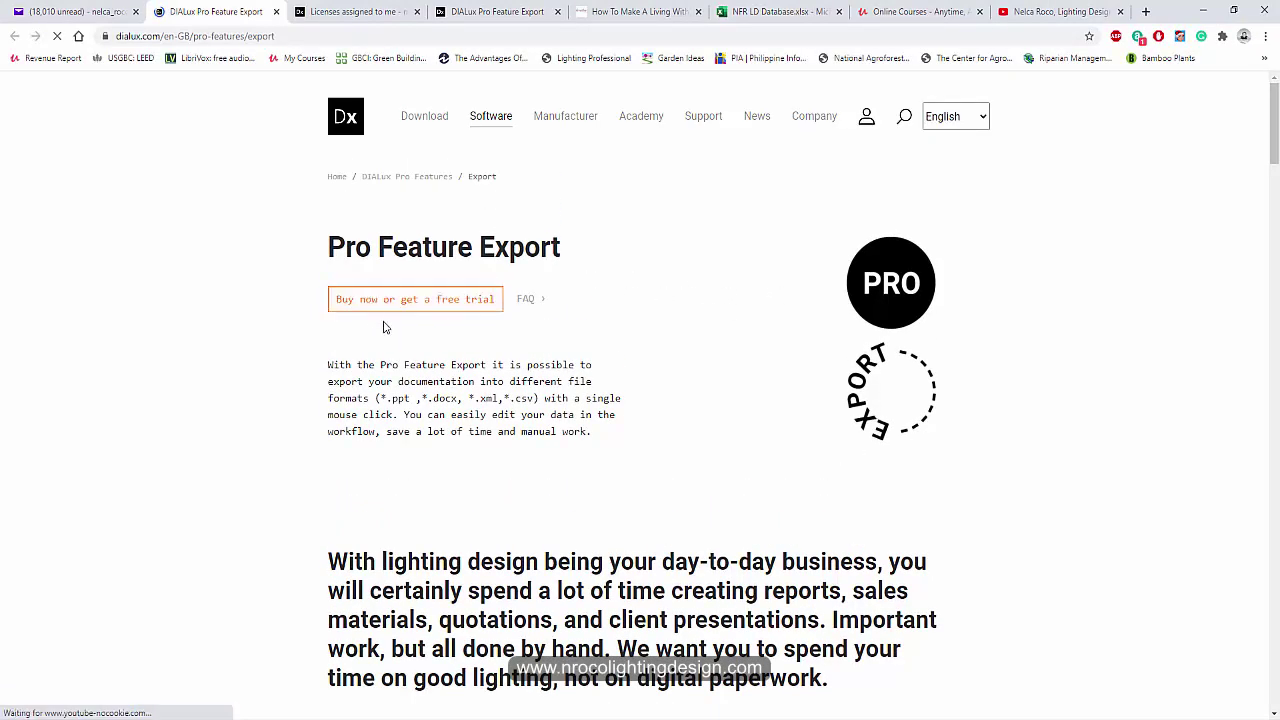
Review the Single user and Team licences at 9.99 € monthly, then return to Yahoo Mail
{"action": "scroll", "coordinate": [450, 327], "scroll_direction": "down", "scroll_amount": 3}
{"action": "scroll", "coordinate": [450, 327], "scroll_direction": "down", "scroll_amount": 10}
{"action": "scroll", "coordinate": [446, 340], "scroll_direction": "up", "scroll_amount": 12}
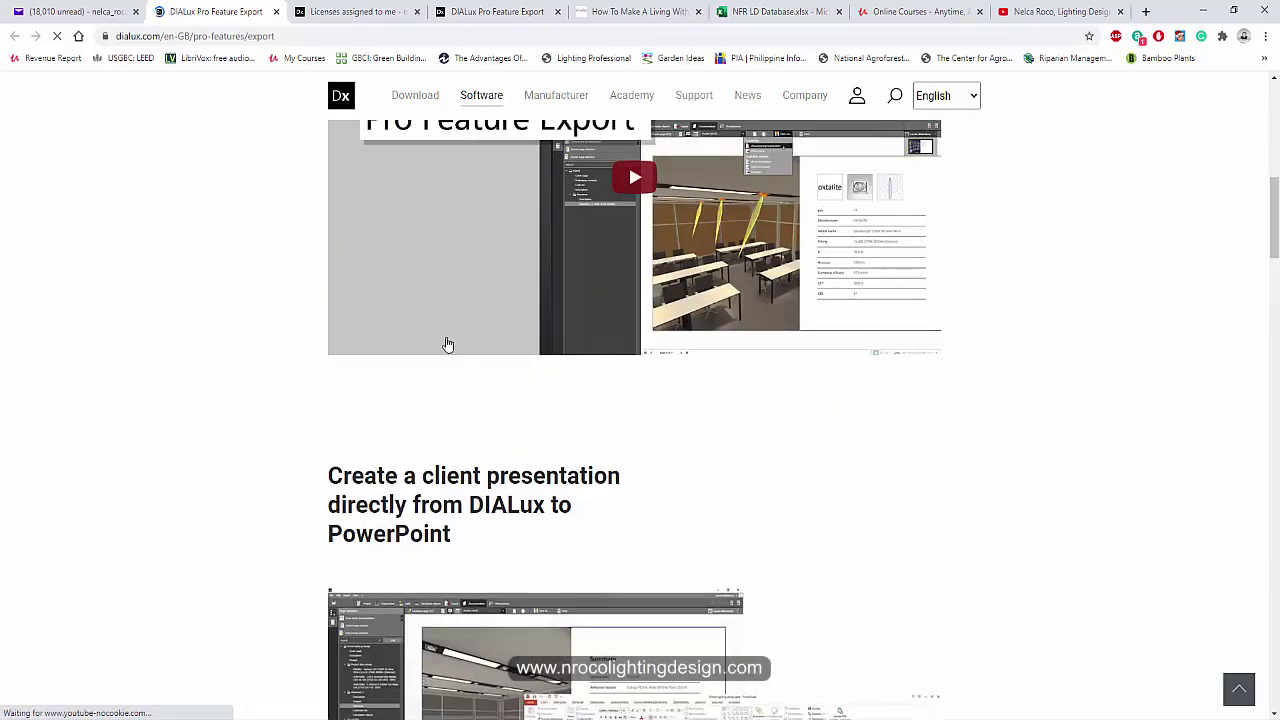
{"action": "left_click", "coordinate": [435, 298]}
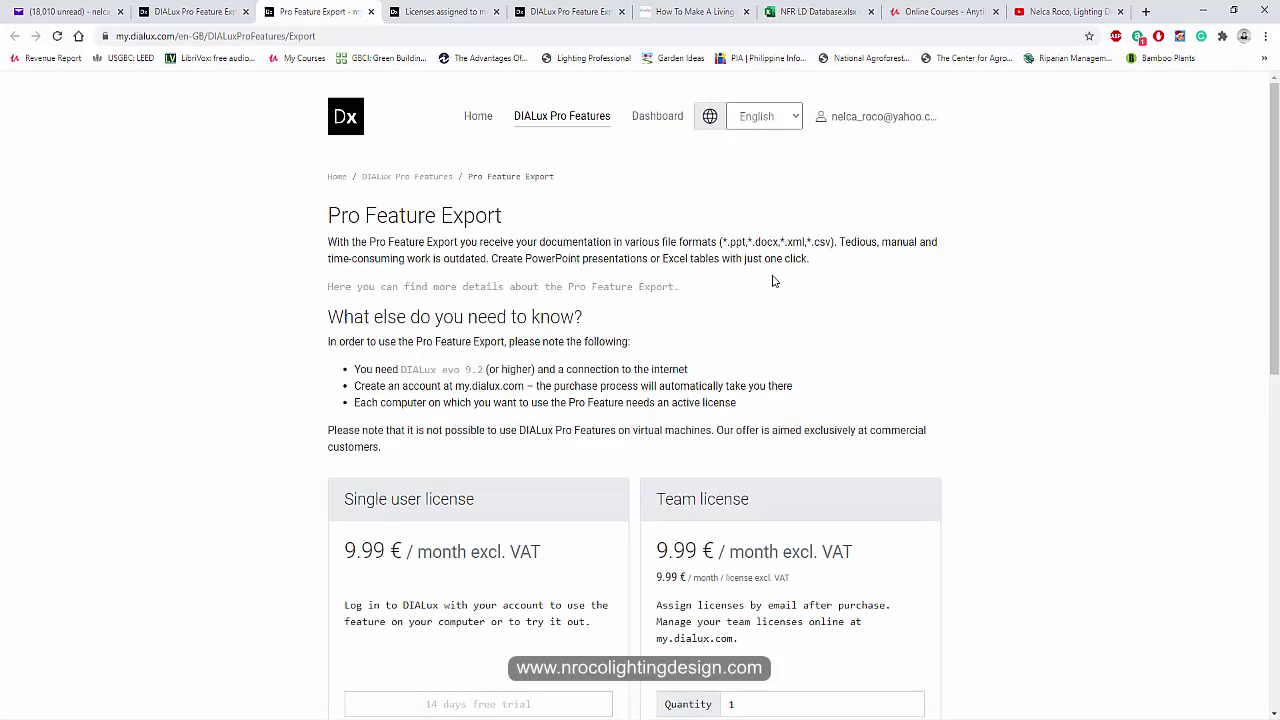
{"action": "scroll", "coordinate": [427, 220], "scroll_direction": "down", "scroll_amount": 3}
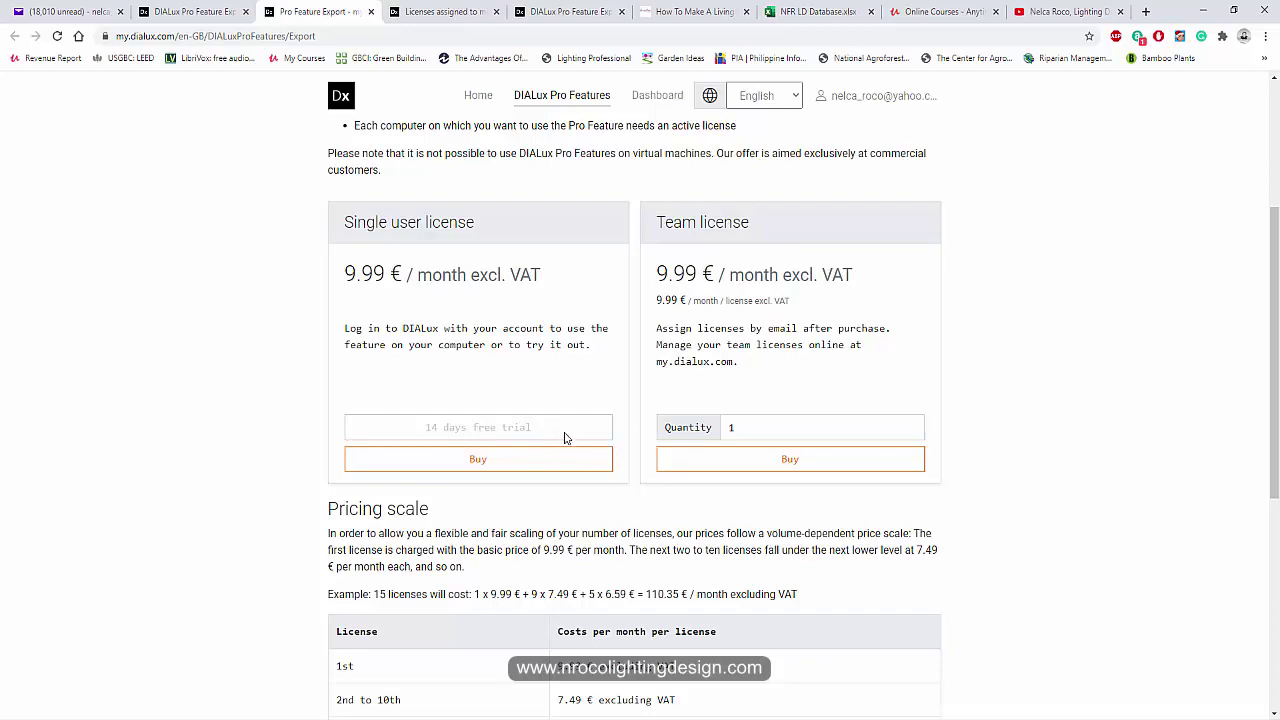
{"action": "scroll", "coordinate": [564, 437], "scroll_direction": "up", "scroll_amount": 1}
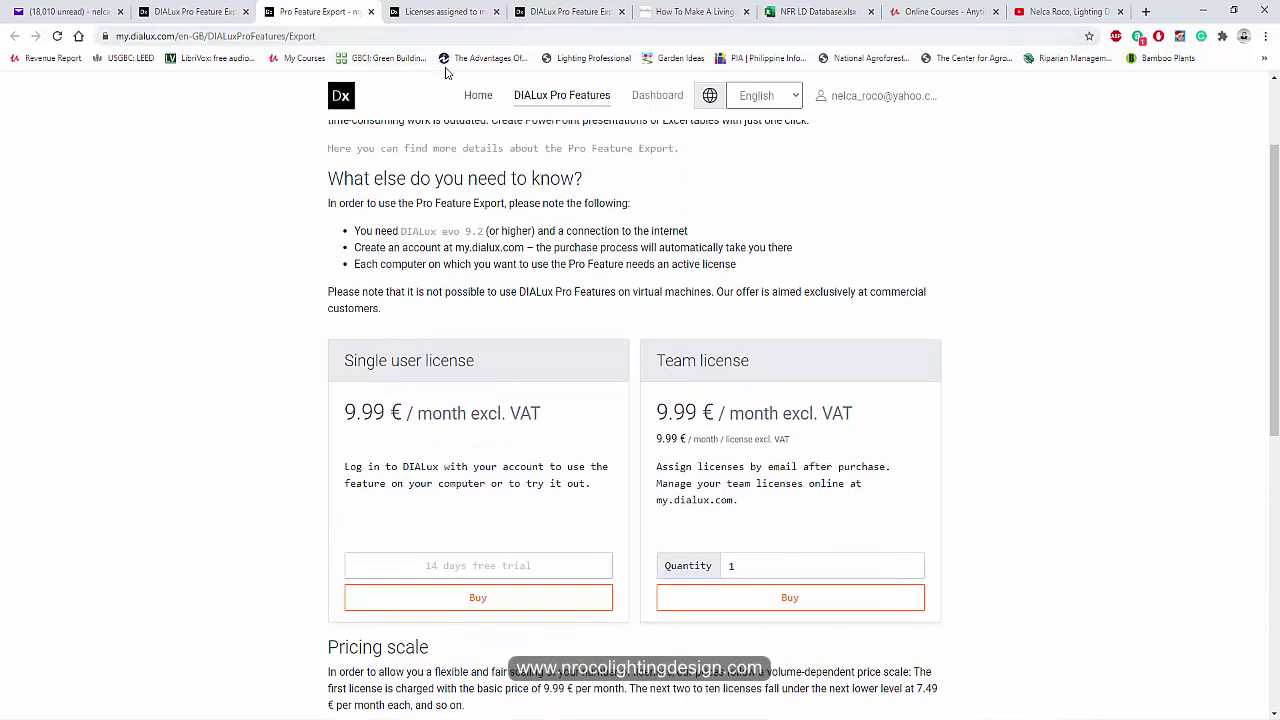
{"action": "left_click", "coordinate": [52, 9]}
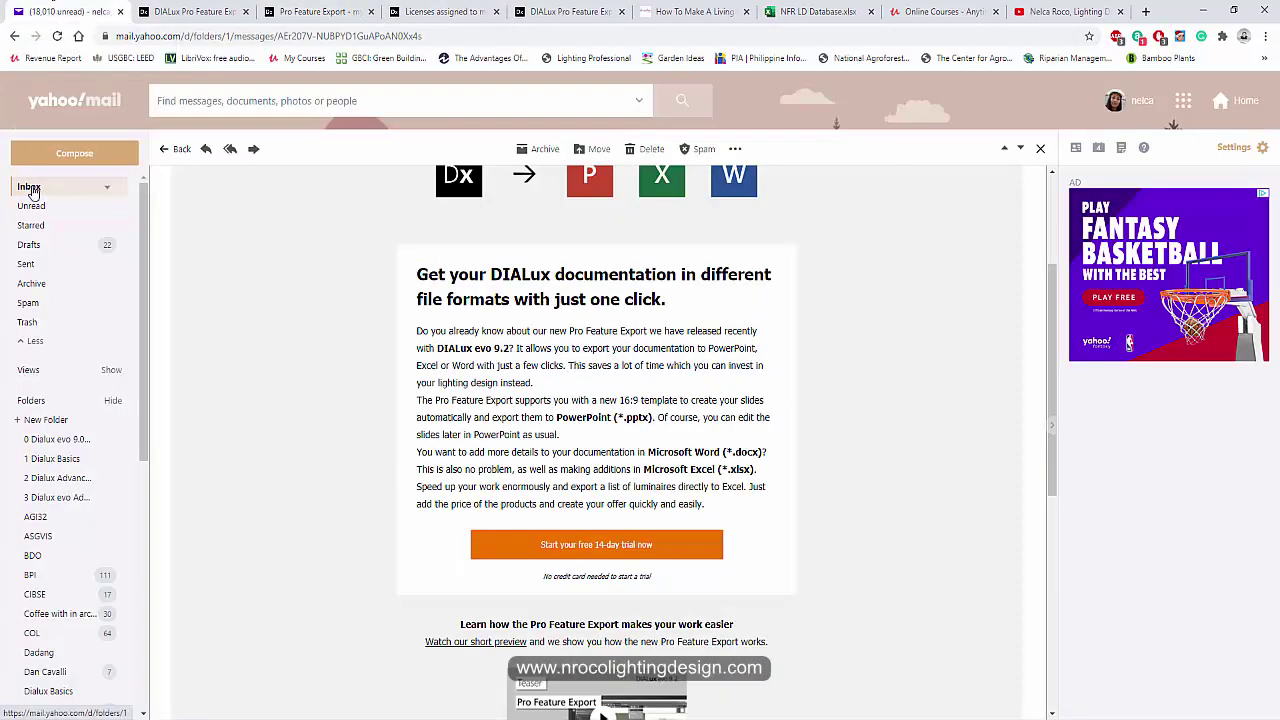
Confirm the email address from the 'Welcome to my.dialux.com' message, then return to the inbox
{"action": "left_click", "coordinate": [171, 149]}
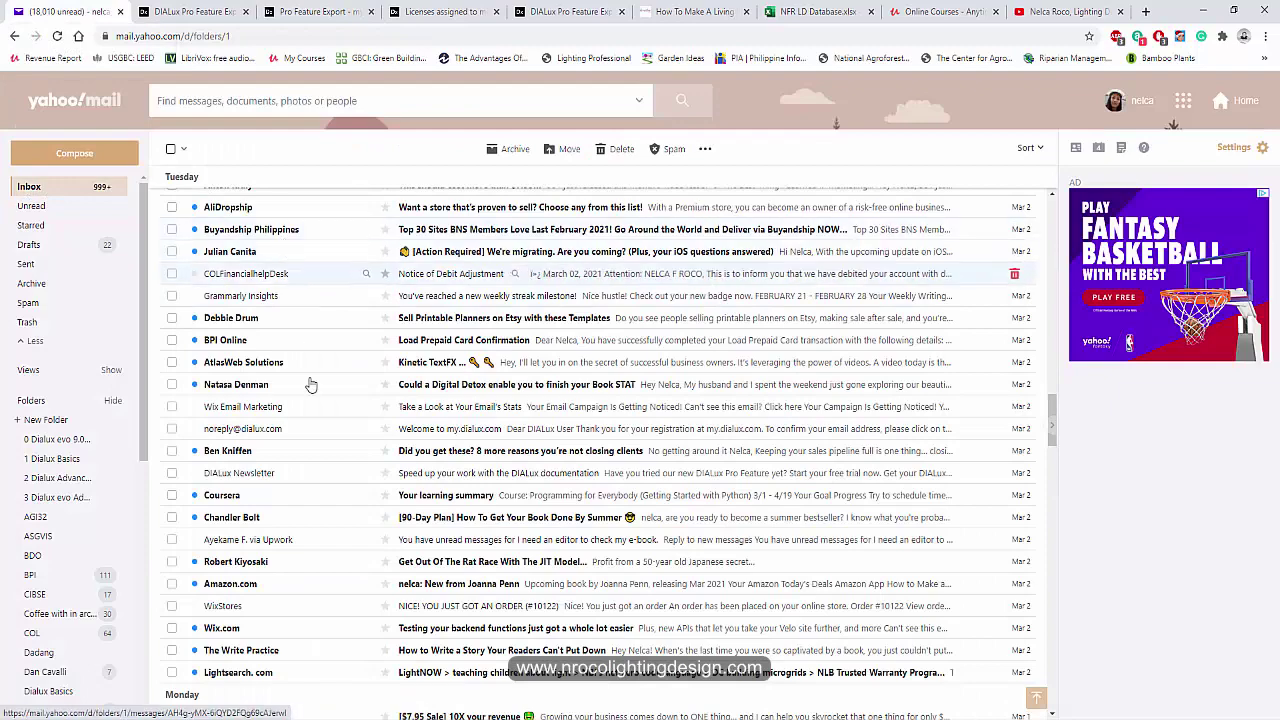
{"action": "left_click", "coordinate": [822, 432]}
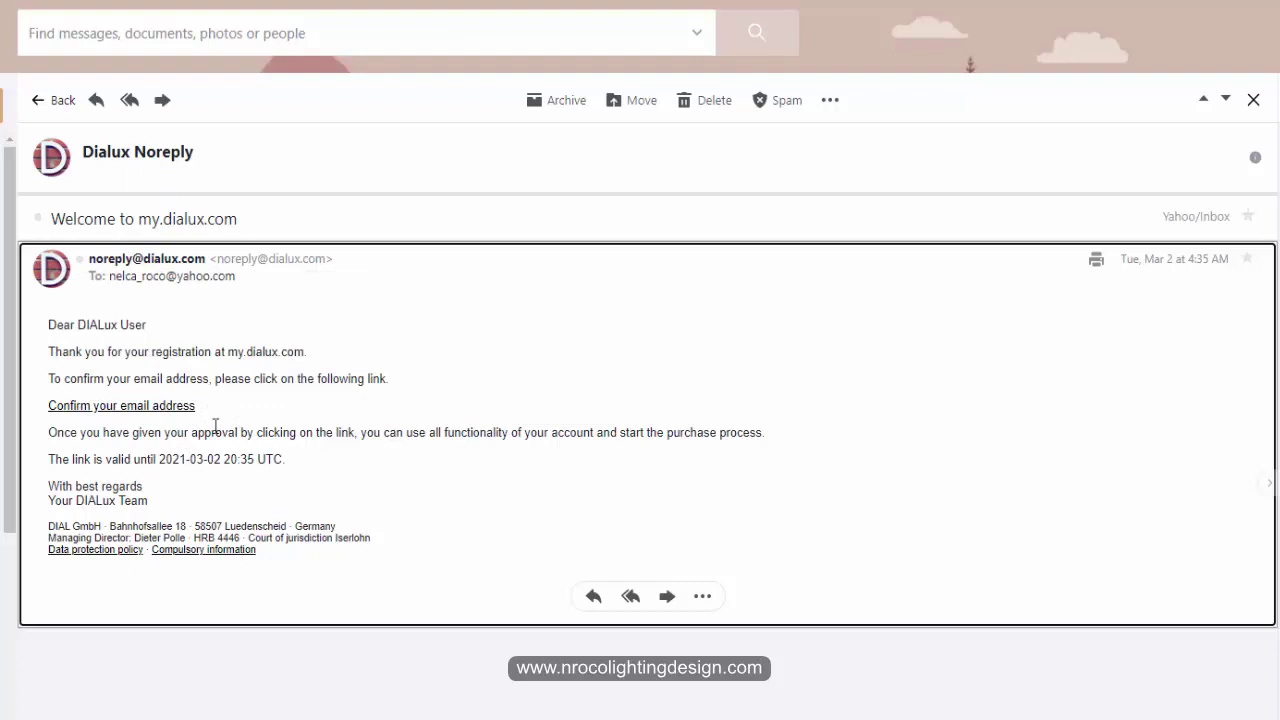
{"action": "left_click", "coordinate": [131, 406]}
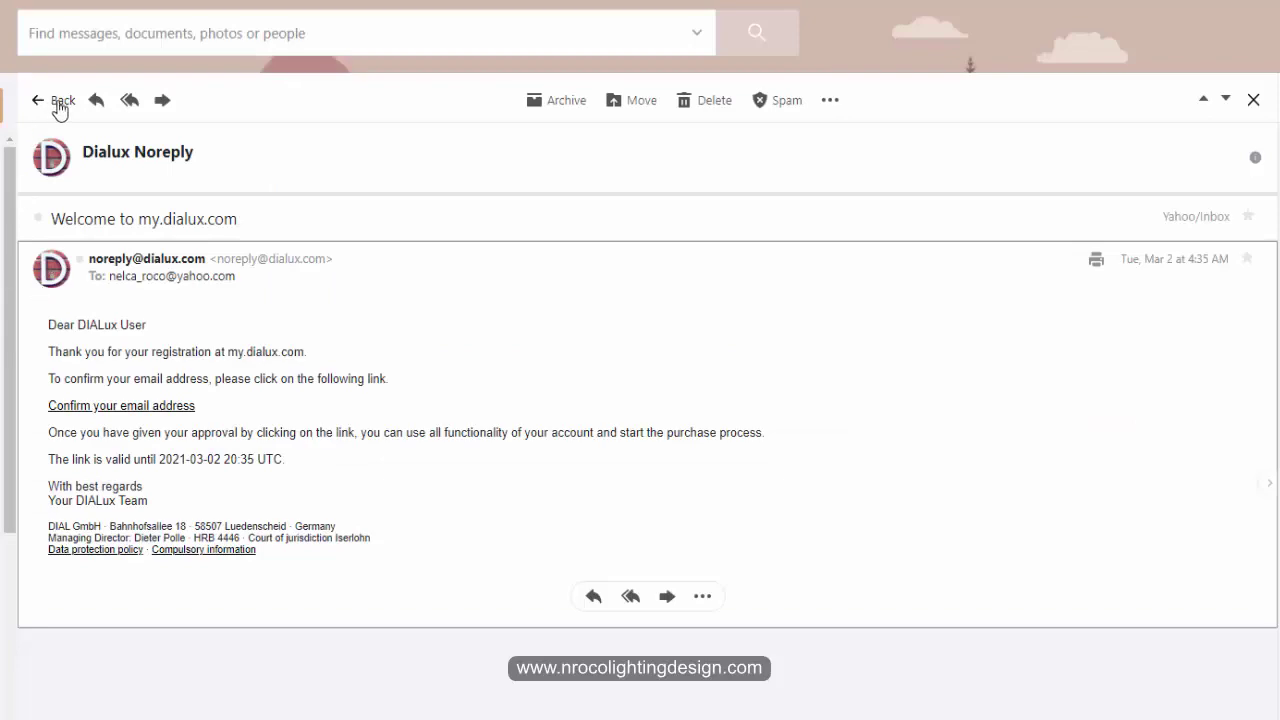
{"action": "left_click", "coordinate": [52, 104]}
Follow the 'Your purchase at my.dialux.com' email's link to the assigned licences page
{"action": "left_click", "coordinate": [995, 432]}
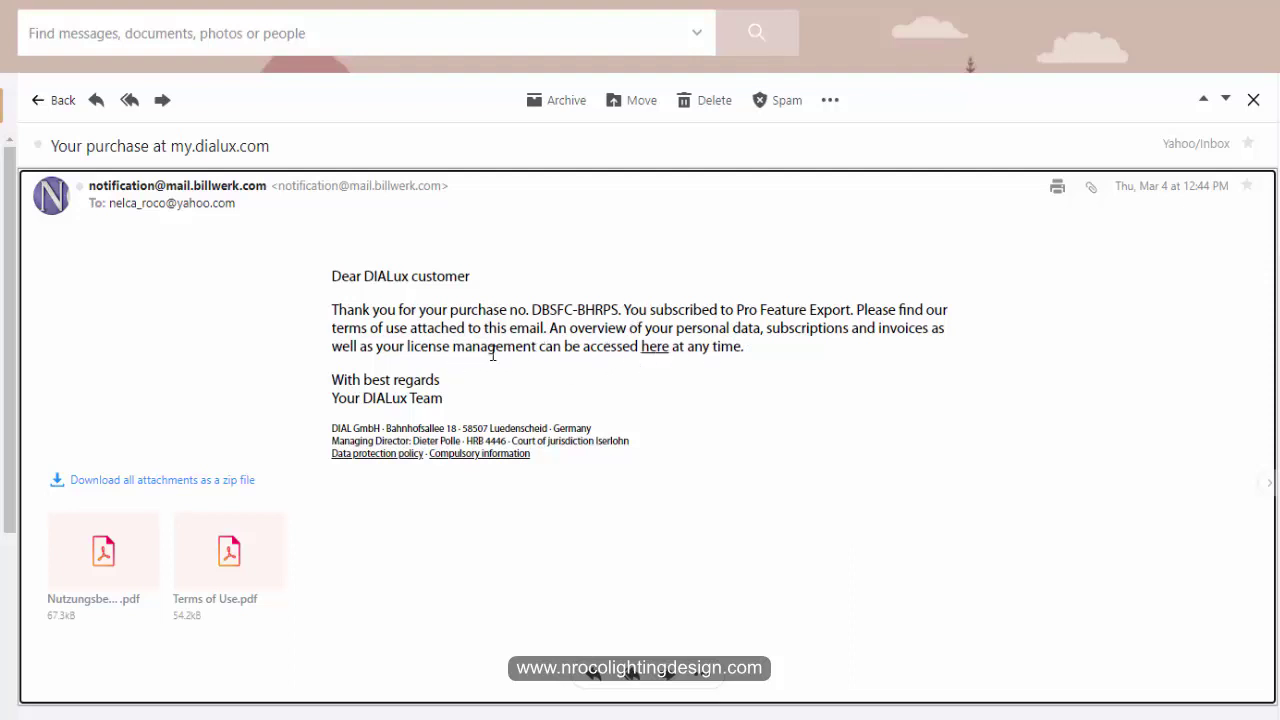
{"action": "left_click", "coordinate": [657, 357]}
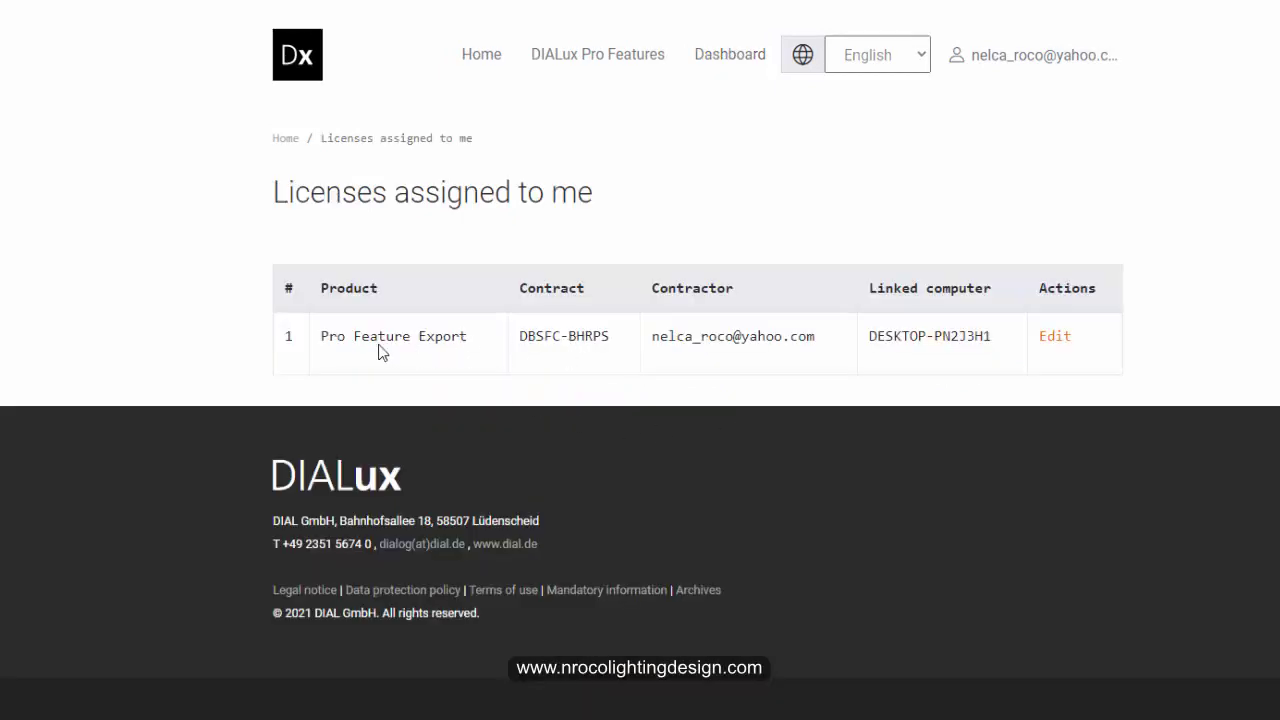
Check the contractor entry of the Pro Feature Export licence row
{"action": "left_click_drag", "start_coordinate": [652, 336], "coordinate": [766, 338]}
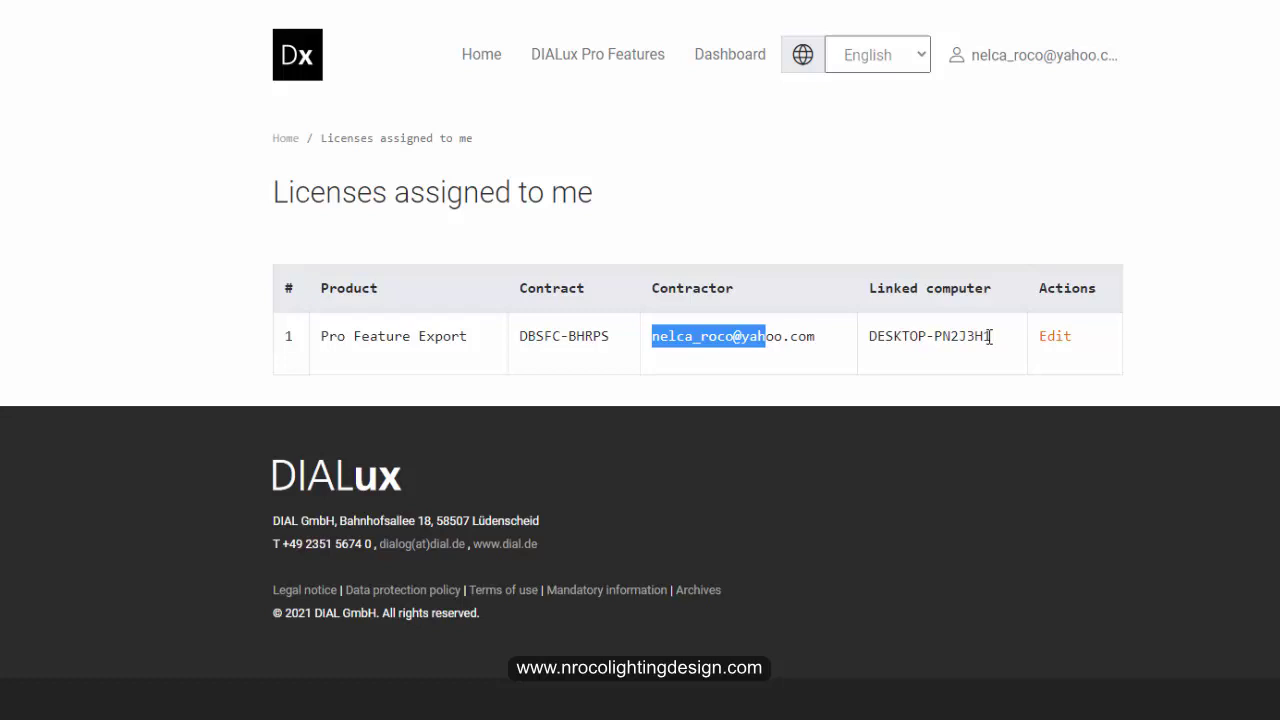
{"action": "left_click", "coordinate": [946, 375]}
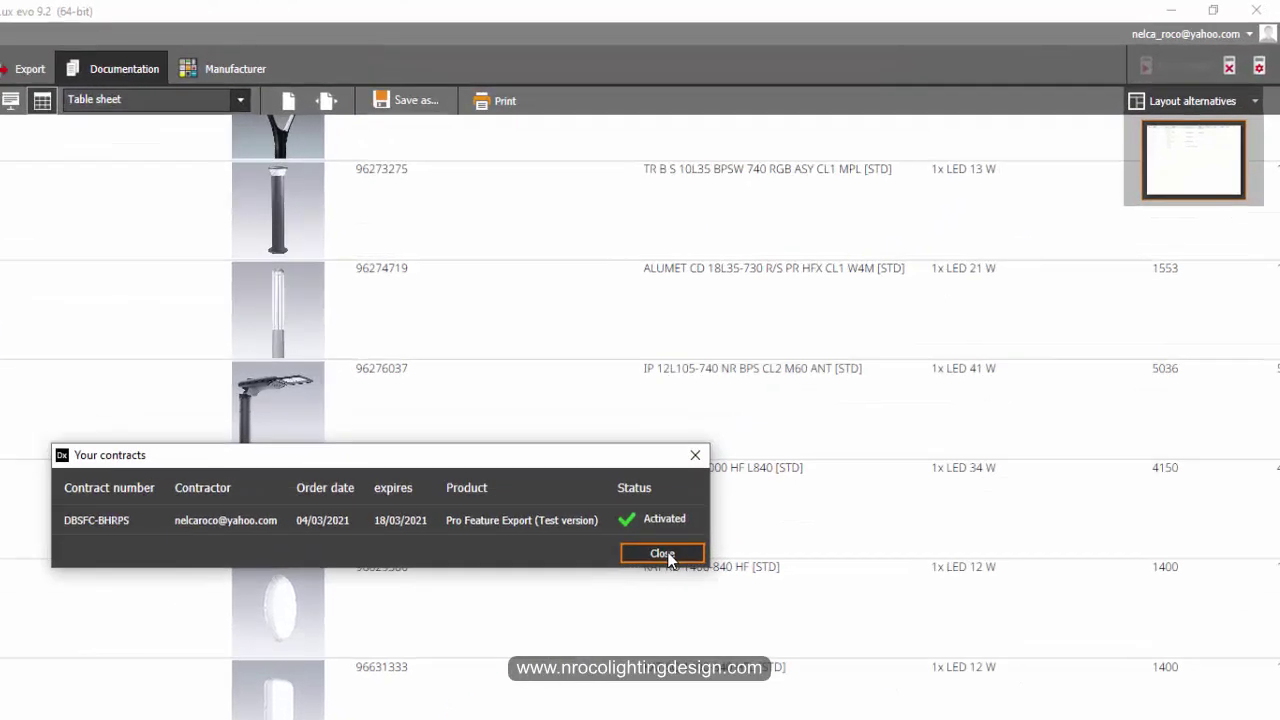
Confirm Pro Feature Export (Test version) is Activated until 18/03/2021 in the account's contracts
{"action": "left_click", "coordinate": [840, 393]}
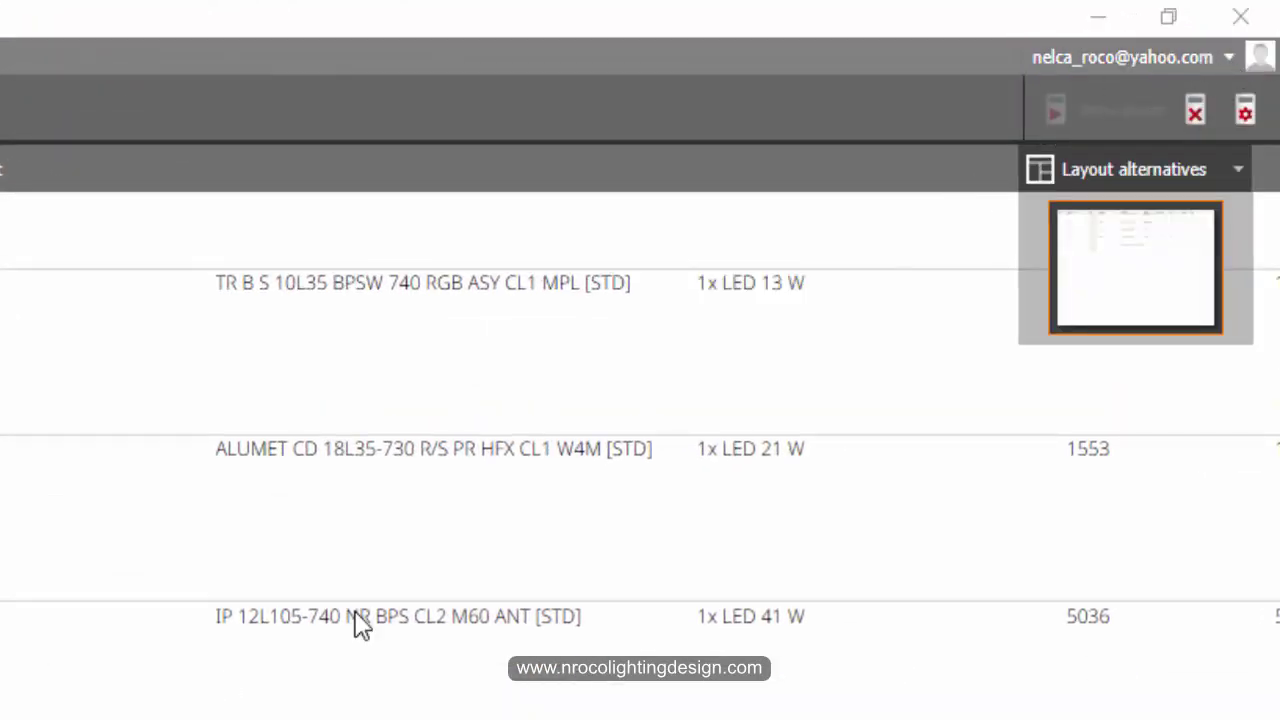
{"action": "left_click", "coordinate": [1212, 58]}
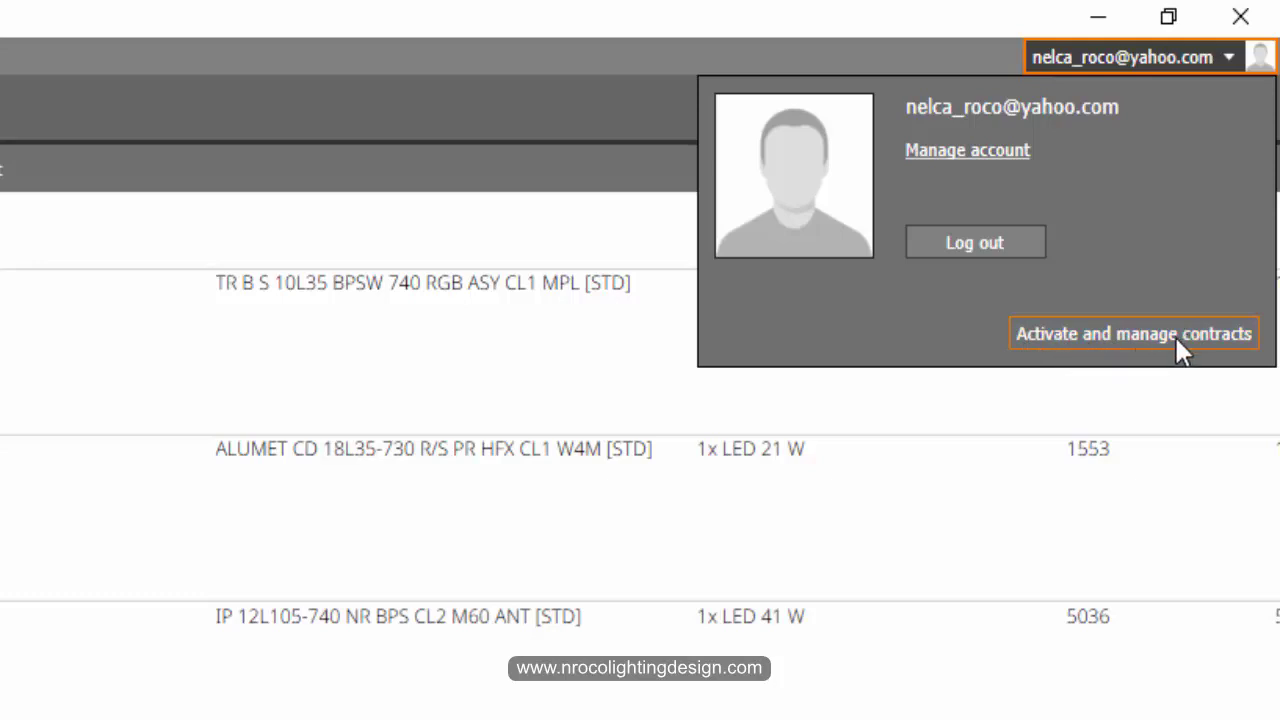
{"action": "left_click", "coordinate": [1136, 340]}
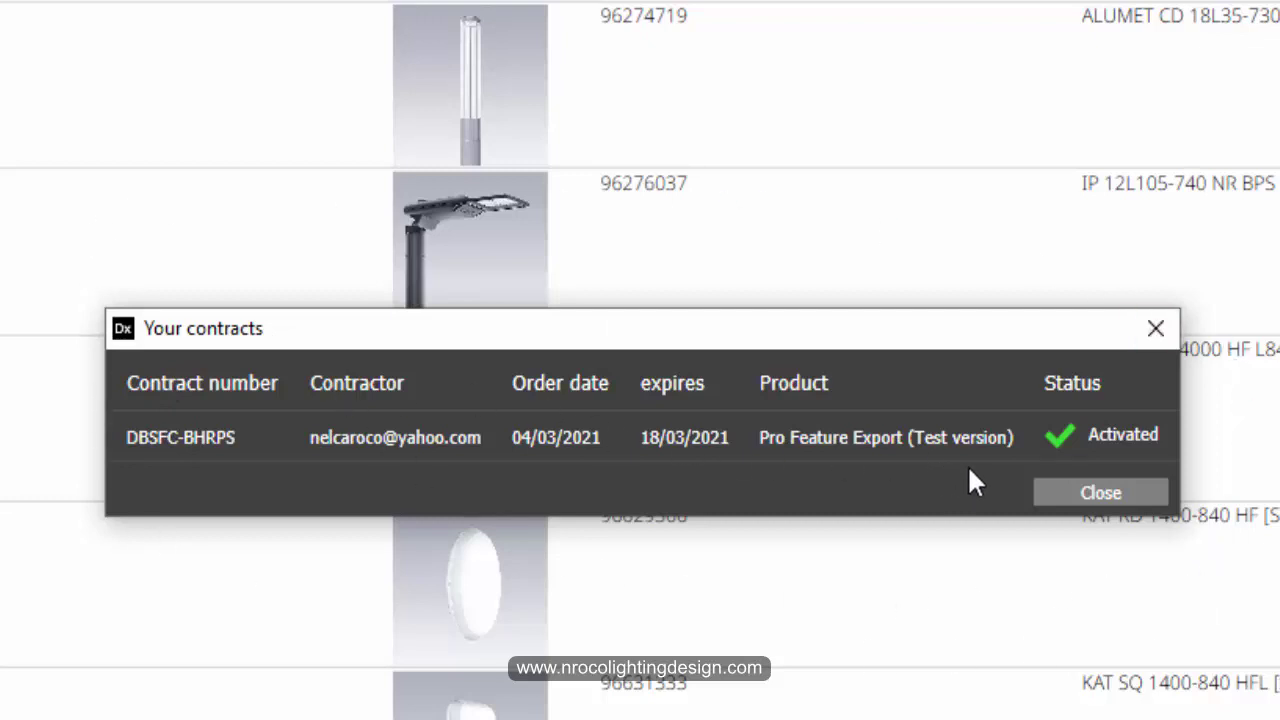
{"action": "left_click", "coordinate": [1087, 490]}
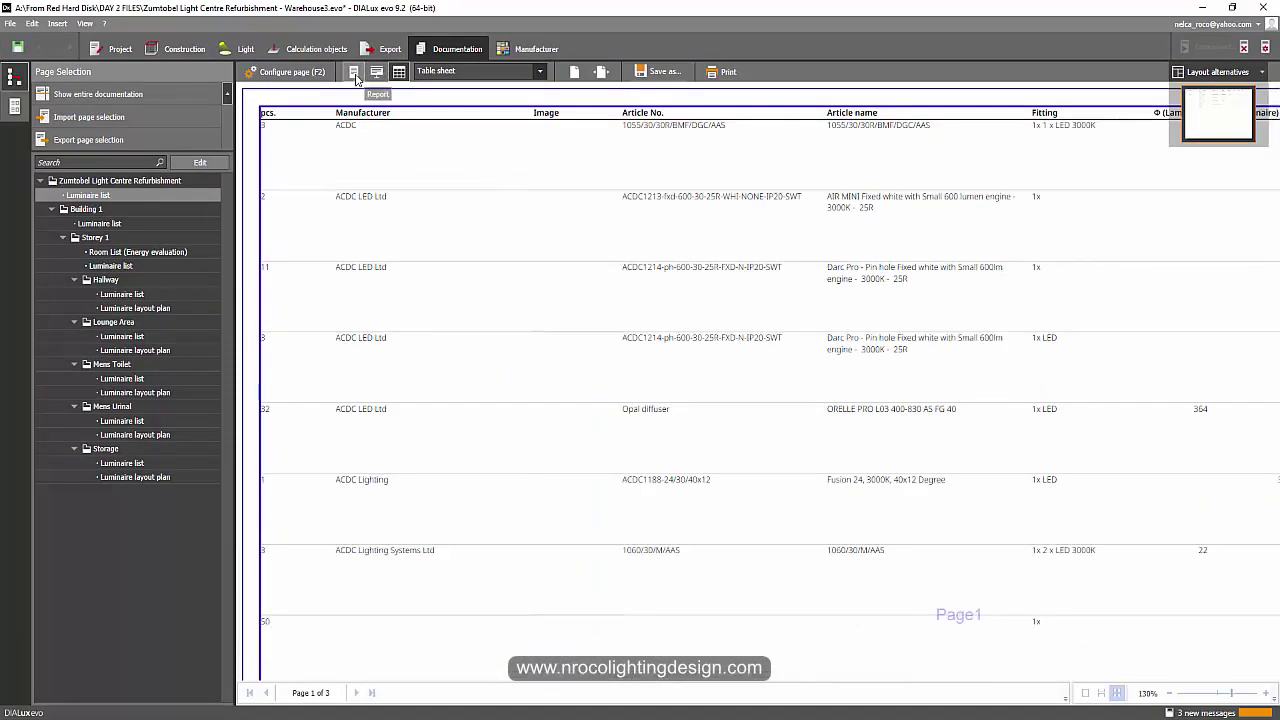
Switch the documentation to the 16:9 presentation layout
{"action": "left_click", "coordinate": [372, 75]}
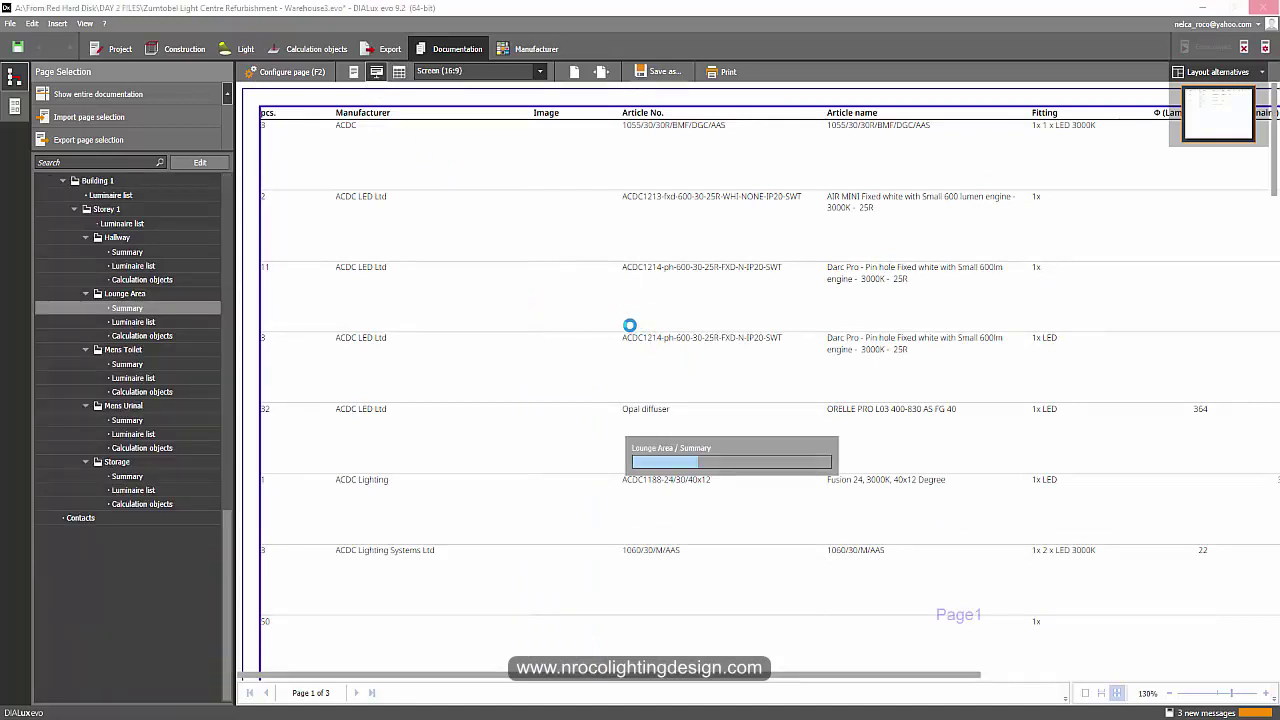
{"action": "scroll", "coordinate": [778, 369], "scroll_direction": "down", "scroll_amount": 5}
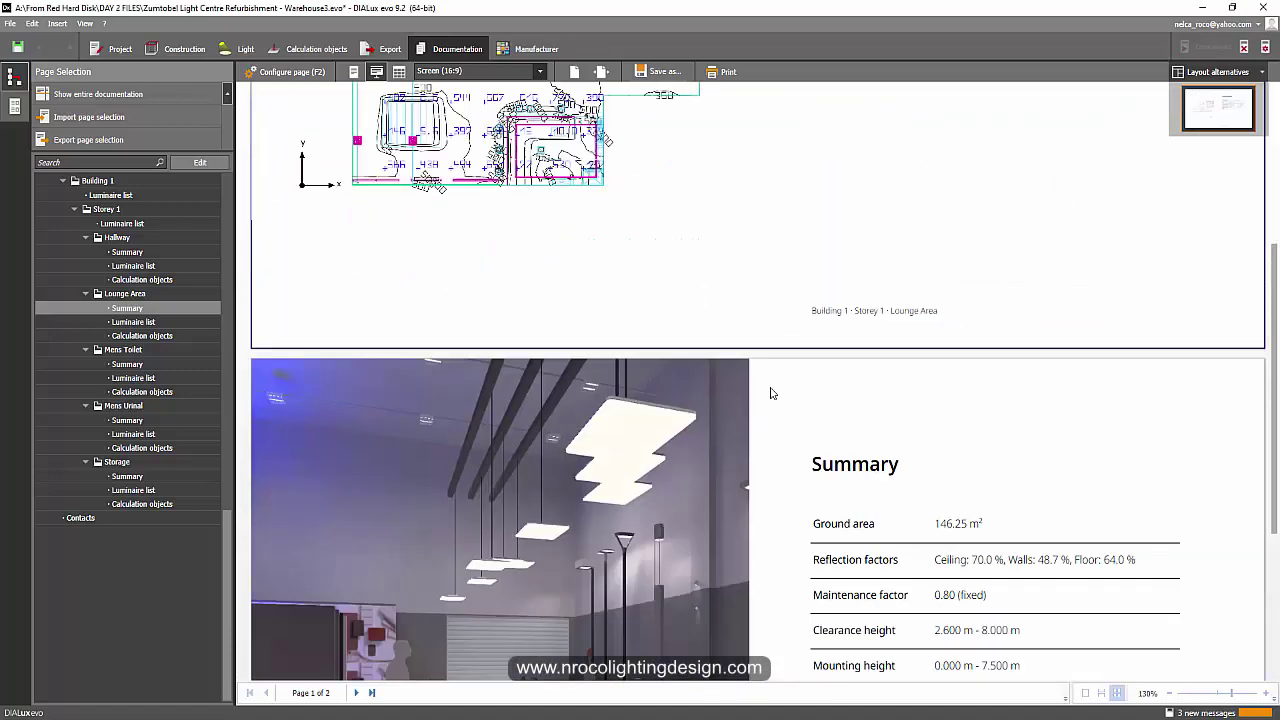
{"action": "scroll", "coordinate": [767, 401], "scroll_direction": "down", "scroll_amount": 3}
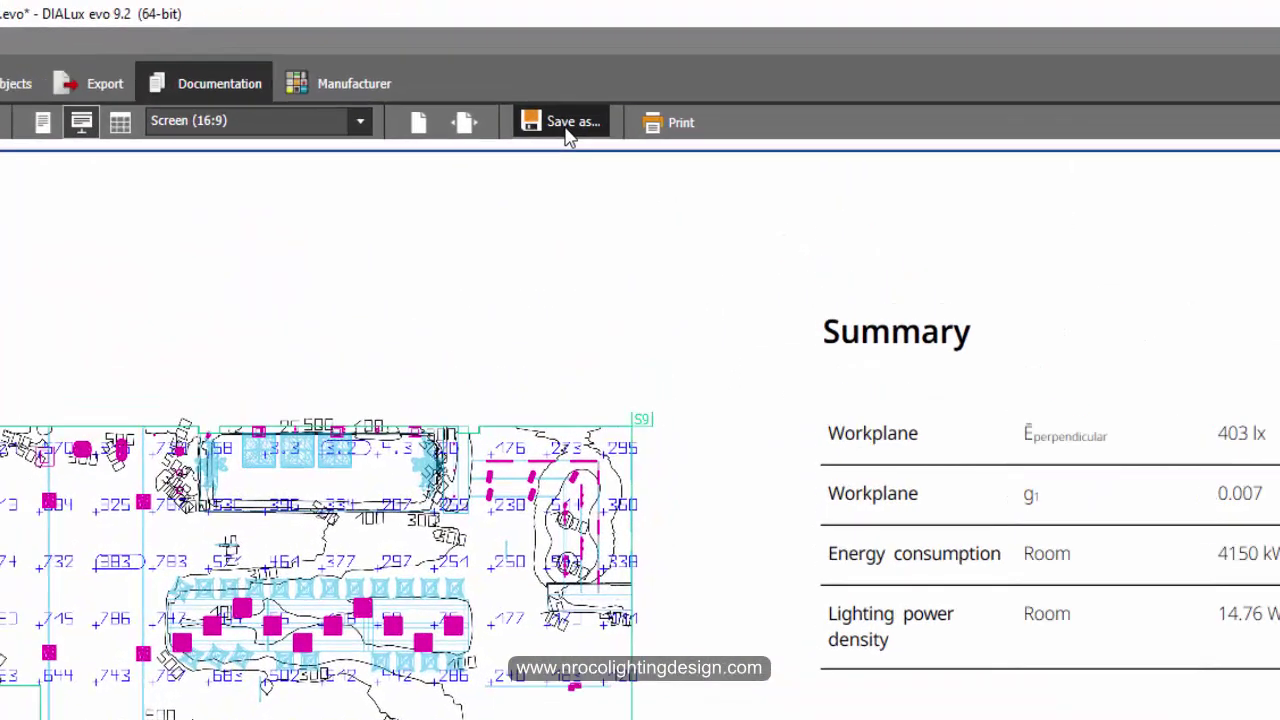
Save the documentation to the Desktop as Lounge Area_Summary_Presentation.pptx
{"action": "left_click", "coordinate": [661, 72]}
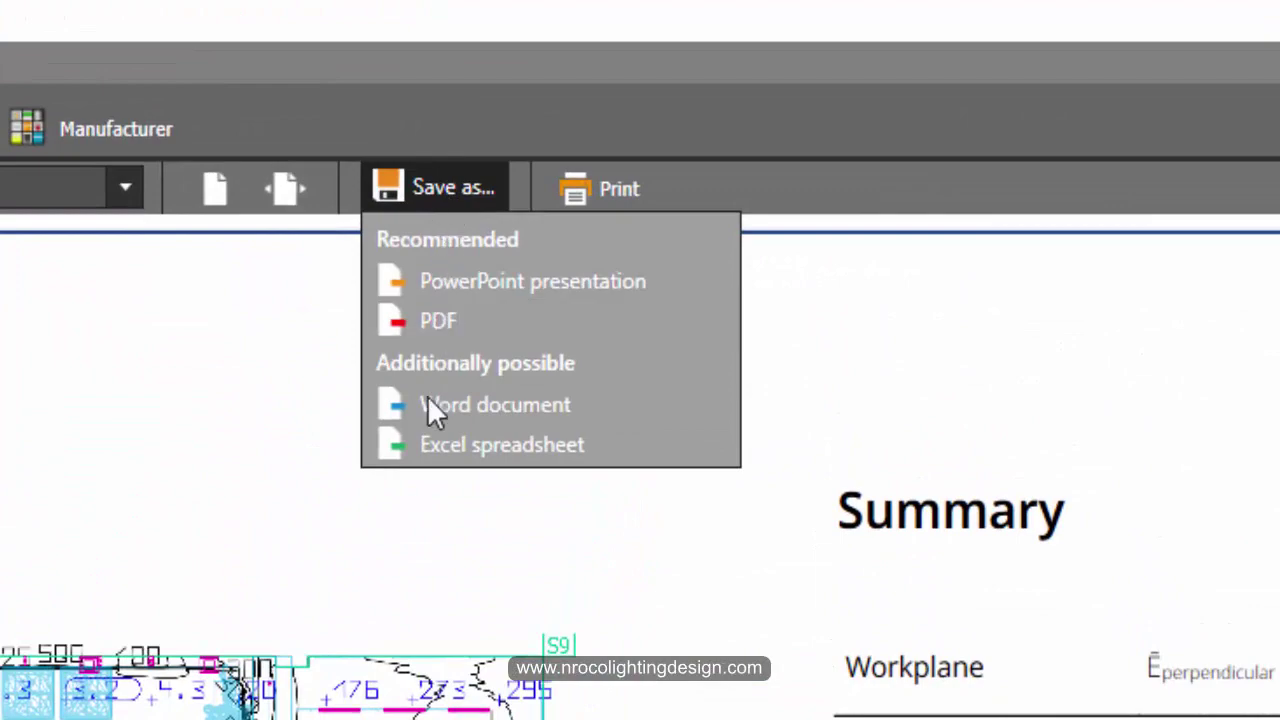
{"action": "left_click", "coordinate": [521, 271]}
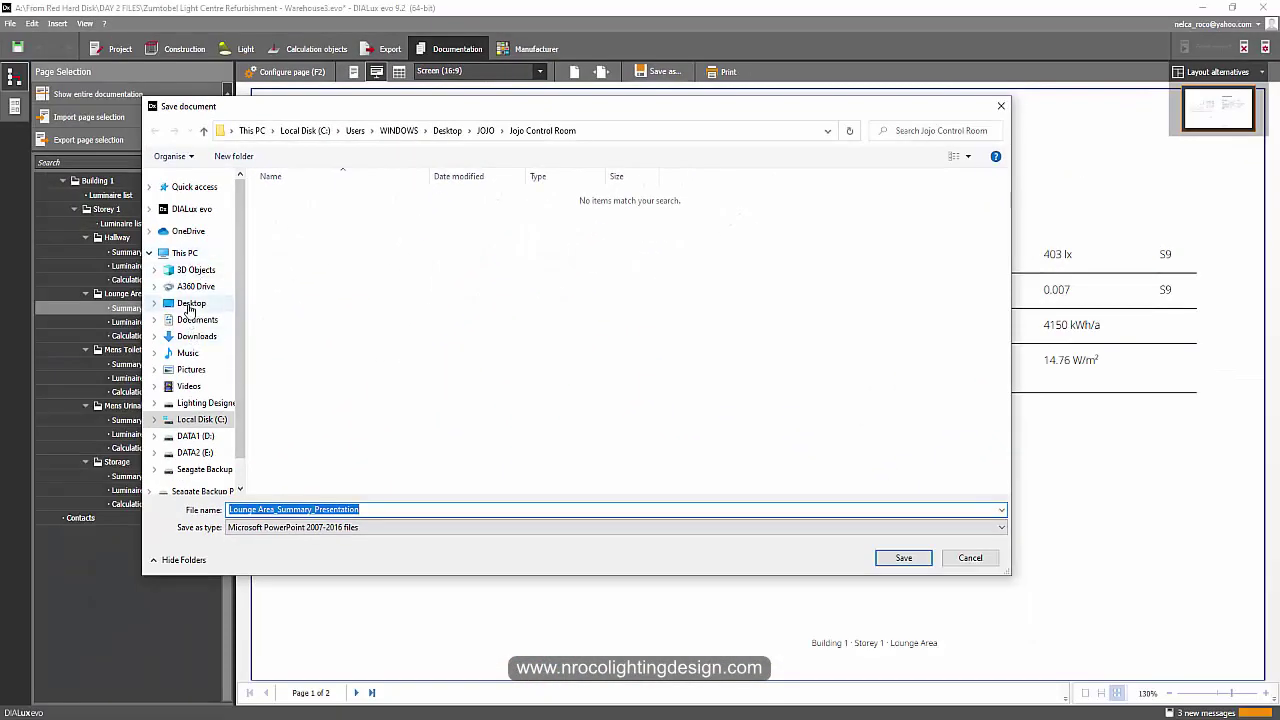
{"action": "left_click", "coordinate": [190, 305]}
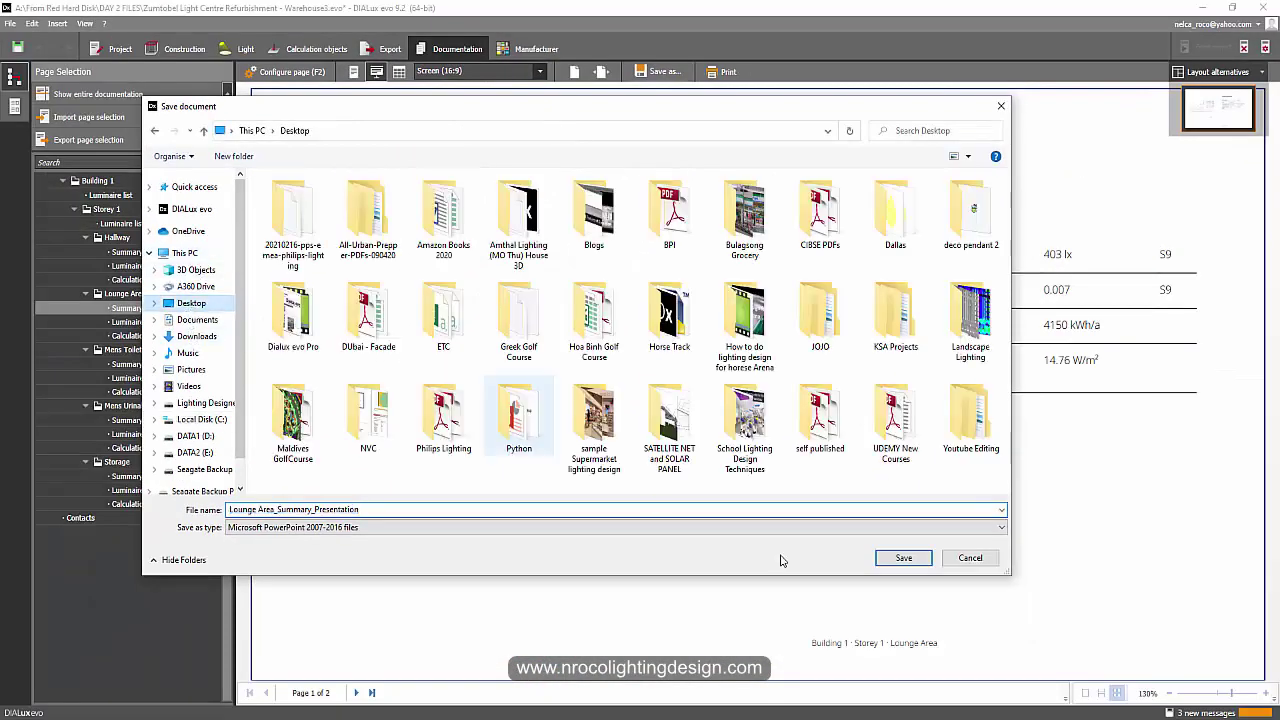
{"action": "left_click", "coordinate": [903, 560]}
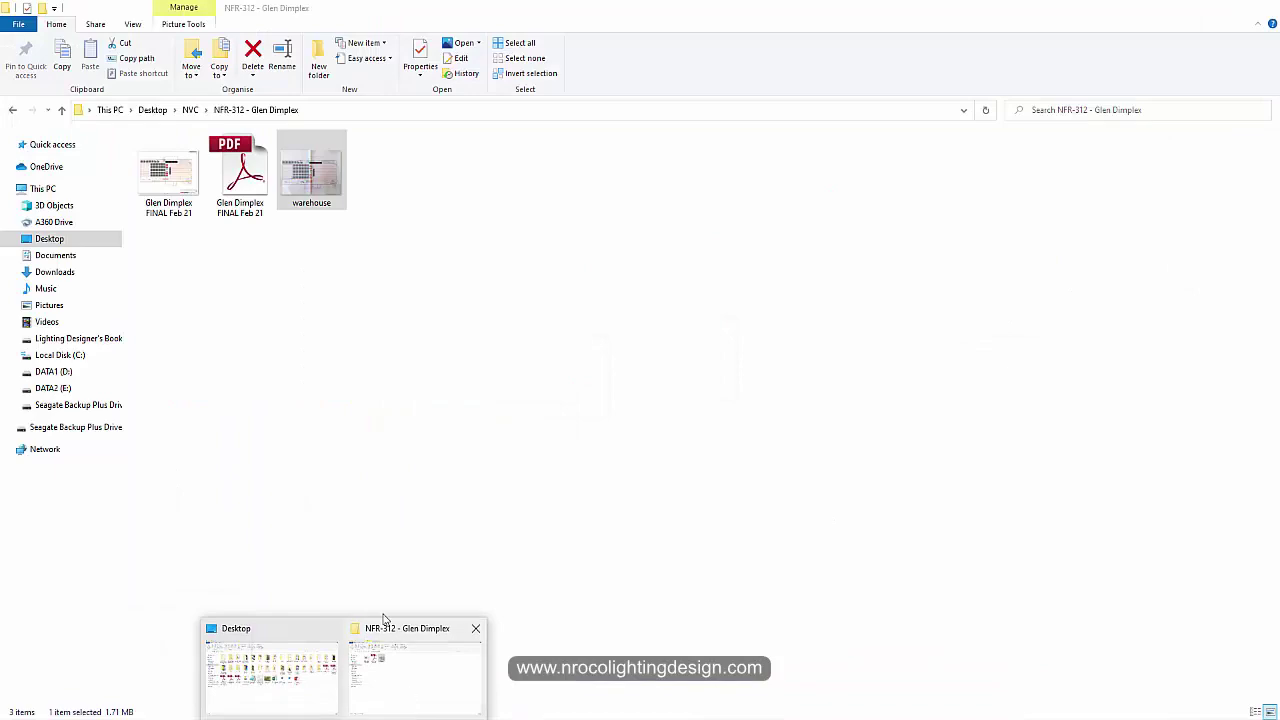
Open the exported Lounge Area summary presentation in PowerPoint, dismissing the add-in and activation notices
{"action": "left_click", "coordinate": [384, 618]}
{"action": "left_click", "coordinate": [45, 238]}
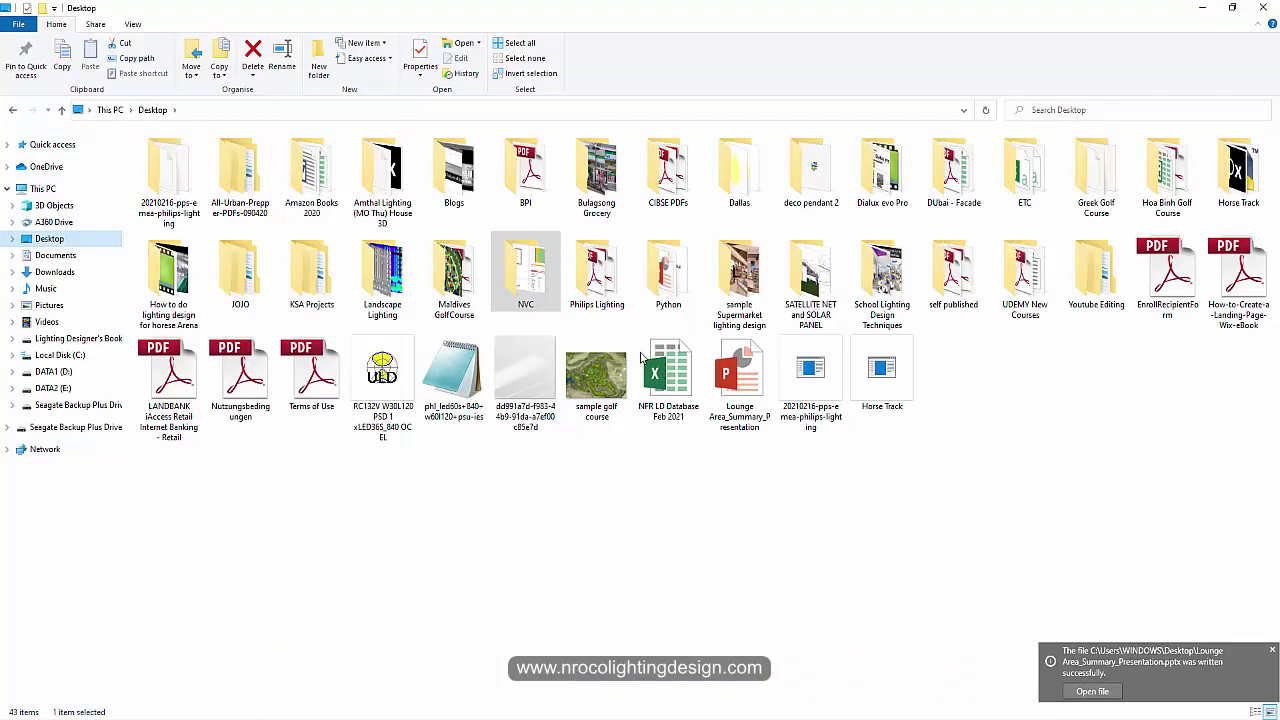
{"action": "double_click", "coordinate": [738, 390]}
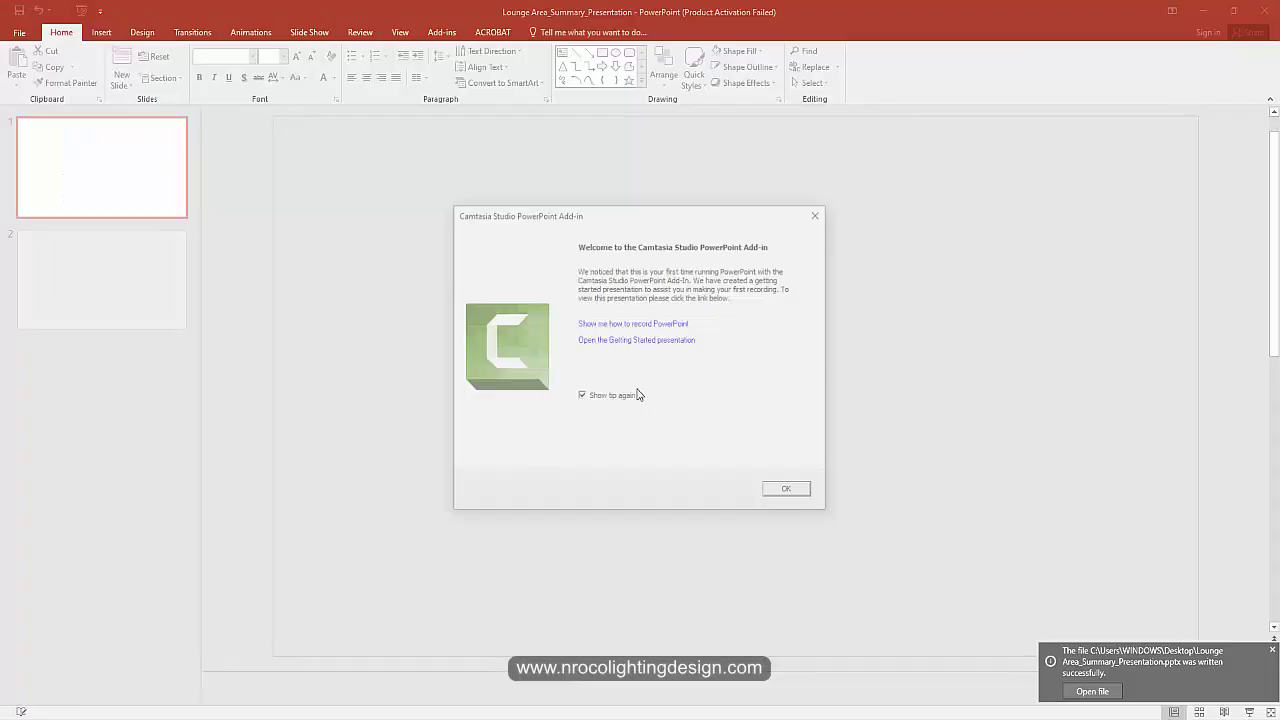
{"action": "left_click", "coordinate": [819, 215]}
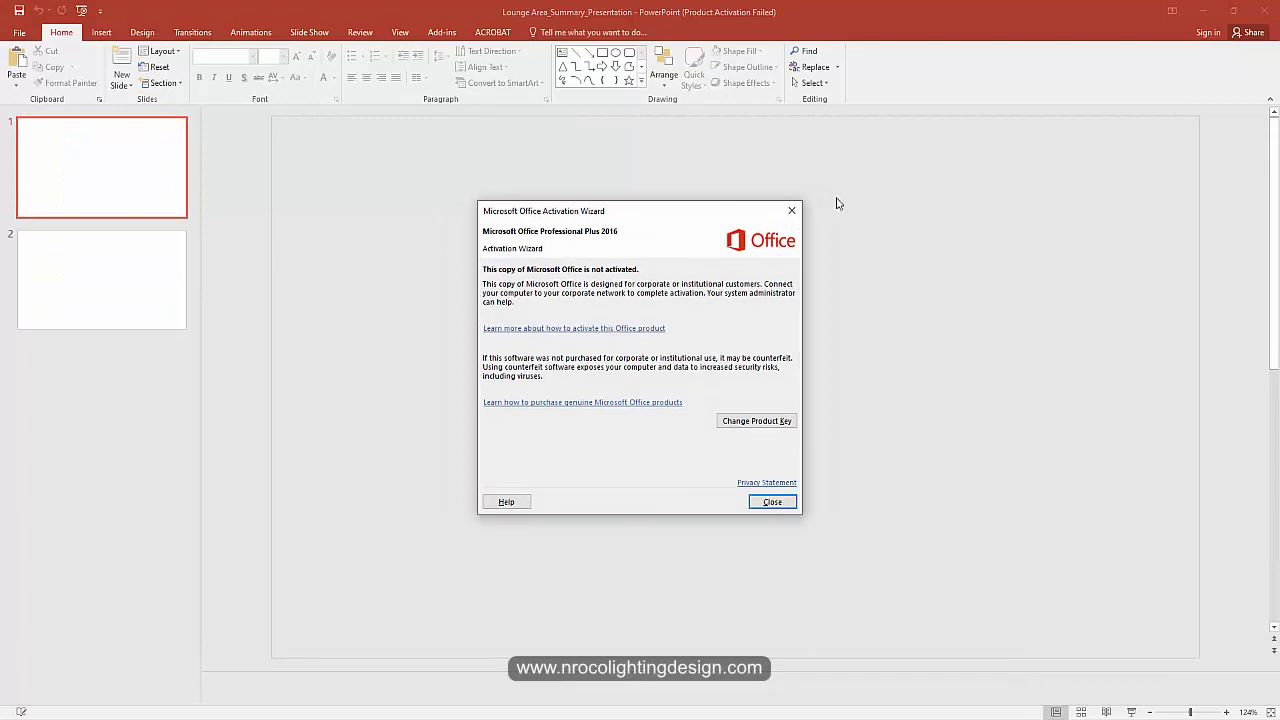
{"action": "left_click", "coordinate": [792, 215]}
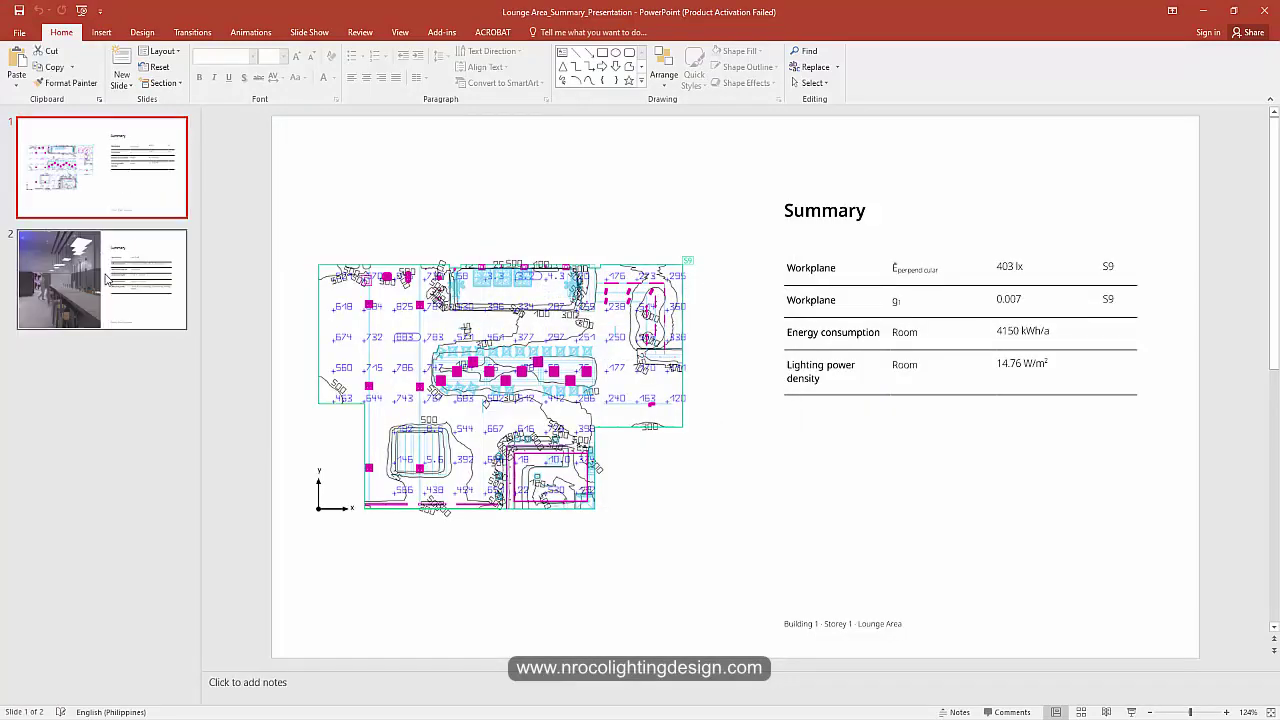
Review both exported slides, then return to DIALux and make the page selection editable
{"action": "scroll", "coordinate": [216, 345], "scroll_direction": "down", "scroll_amount": 2}
{"action": "left_click", "coordinate": [53, 170]}
{"action": "left_click", "coordinate": [83, 263]}
{"action": "key", "text": "Up"}
{"action": "key", "text": "Down"}
{"action": "key", "text": "Up"}
{"action": "key", "text": "Down"}
{"action": "key", "text": "Up"}
{"action": "key", "text": "Down"}
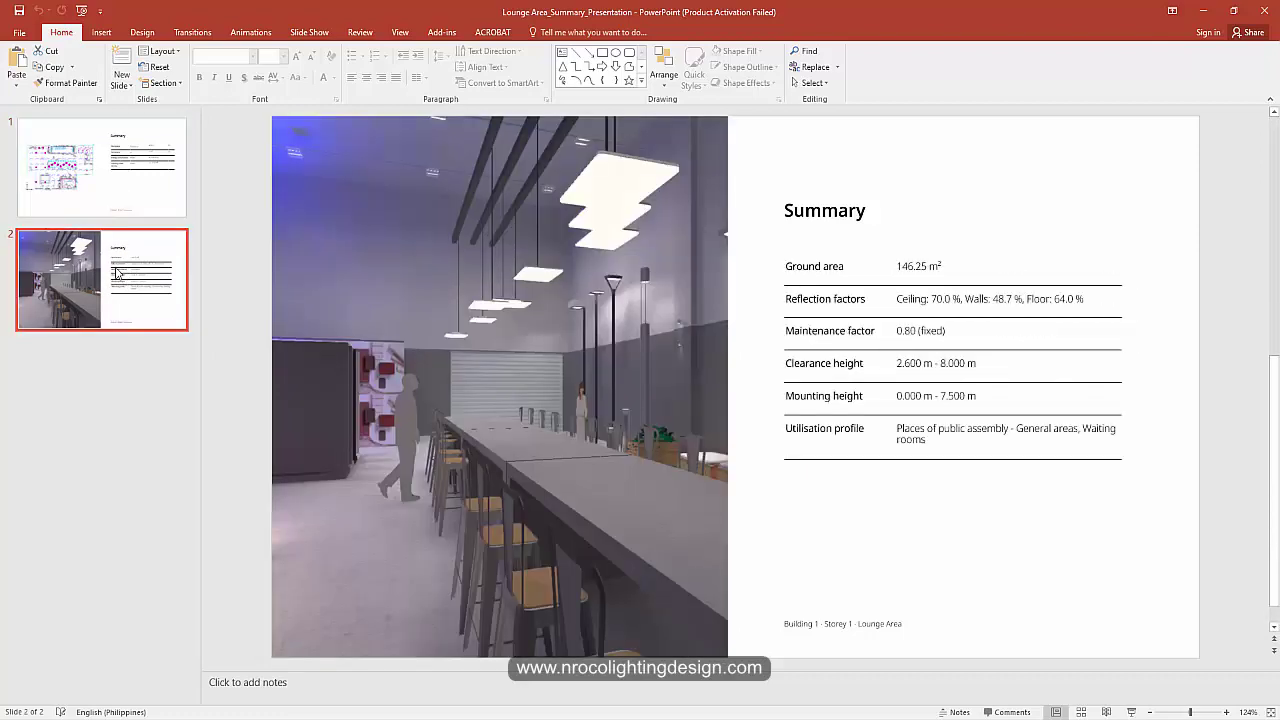
{"action": "key", "text": "Up"}
{"action": "key", "text": "Down"}
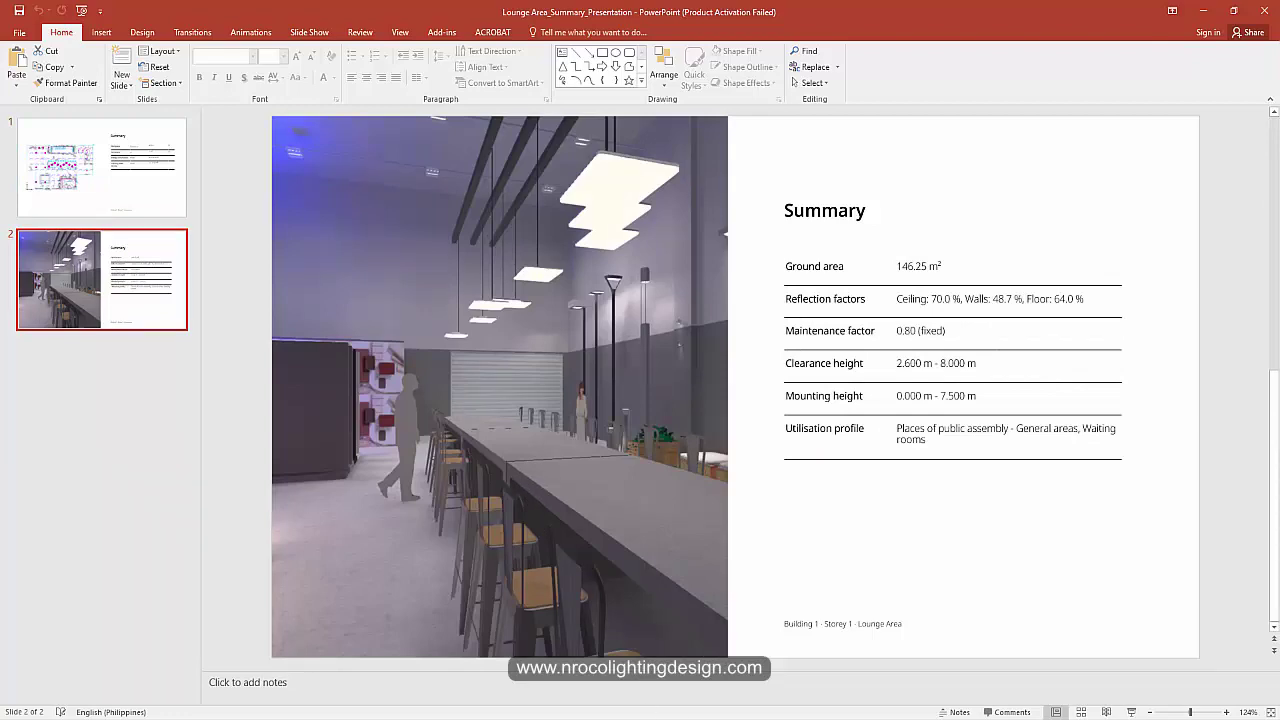
{"action": "key", "text": "alt+Tab"}
{"action": "left_click", "coordinate": [191, 164]}
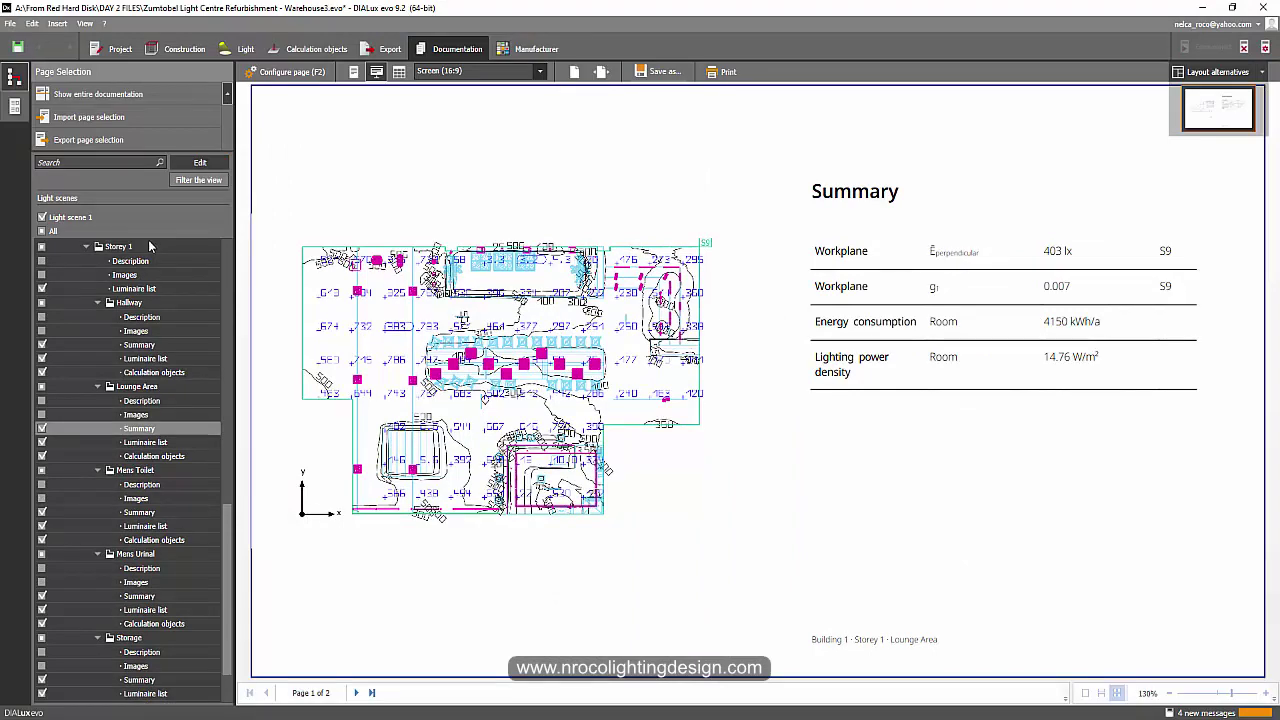
Exclude Product data sheets and bring up image selection for the Zumtobel Light Centre Refurbishment cover
{"action": "scroll", "coordinate": [78, 331], "scroll_direction": "down", "scroll_amount": 10}
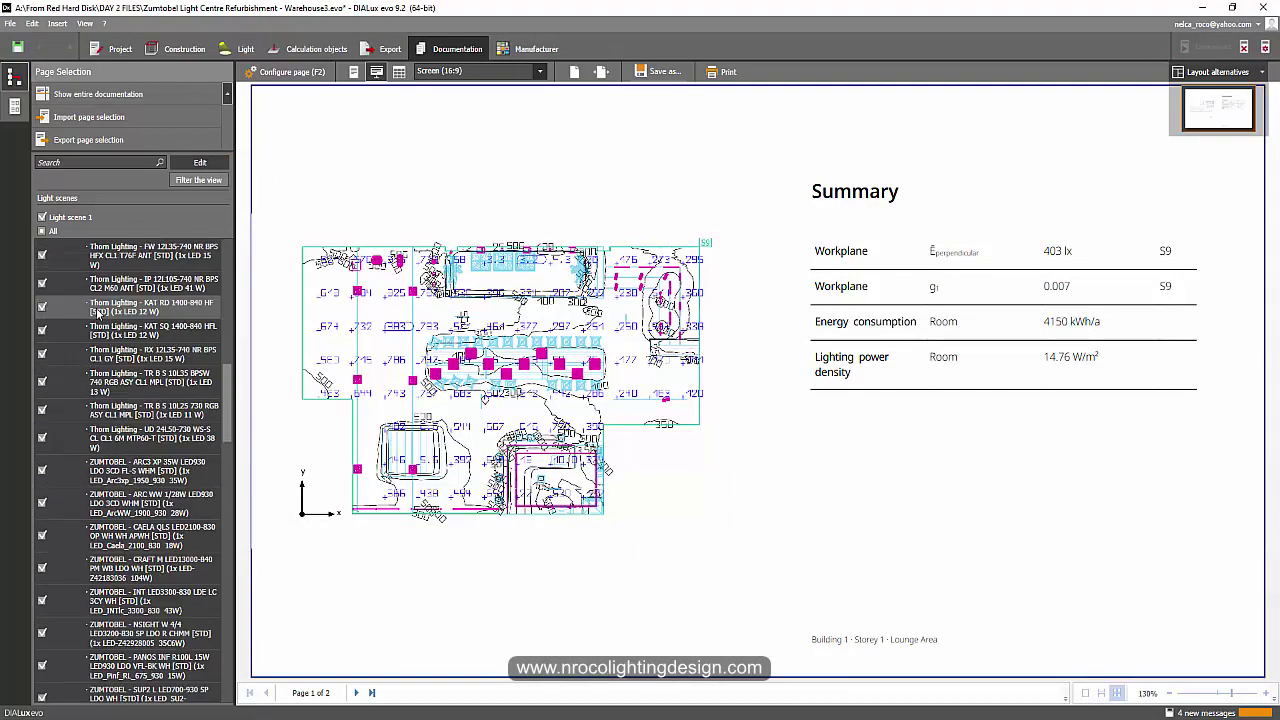
{"action": "scroll", "coordinate": [75, 311], "scroll_direction": "up", "scroll_amount": 1}
{"action": "left_click", "coordinate": [42, 316]}
{"action": "left_click", "coordinate": [97, 261]}
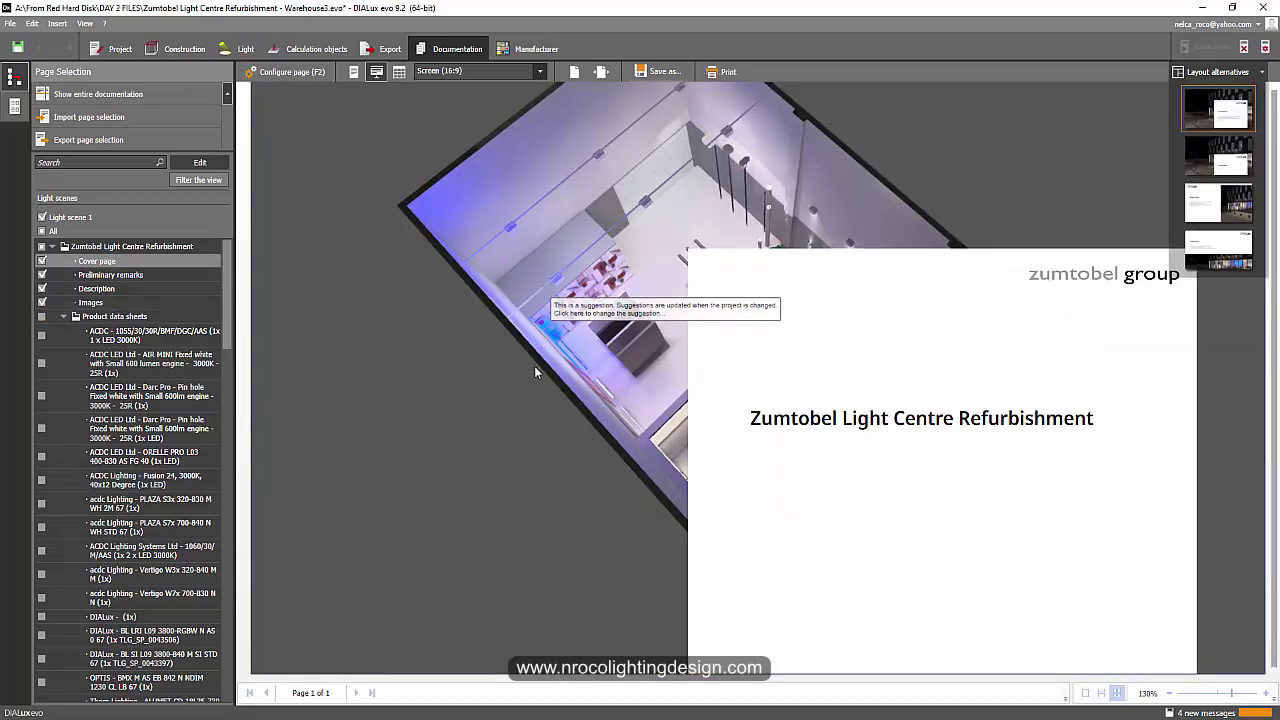
{"action": "left_click", "coordinate": [797, 295]}
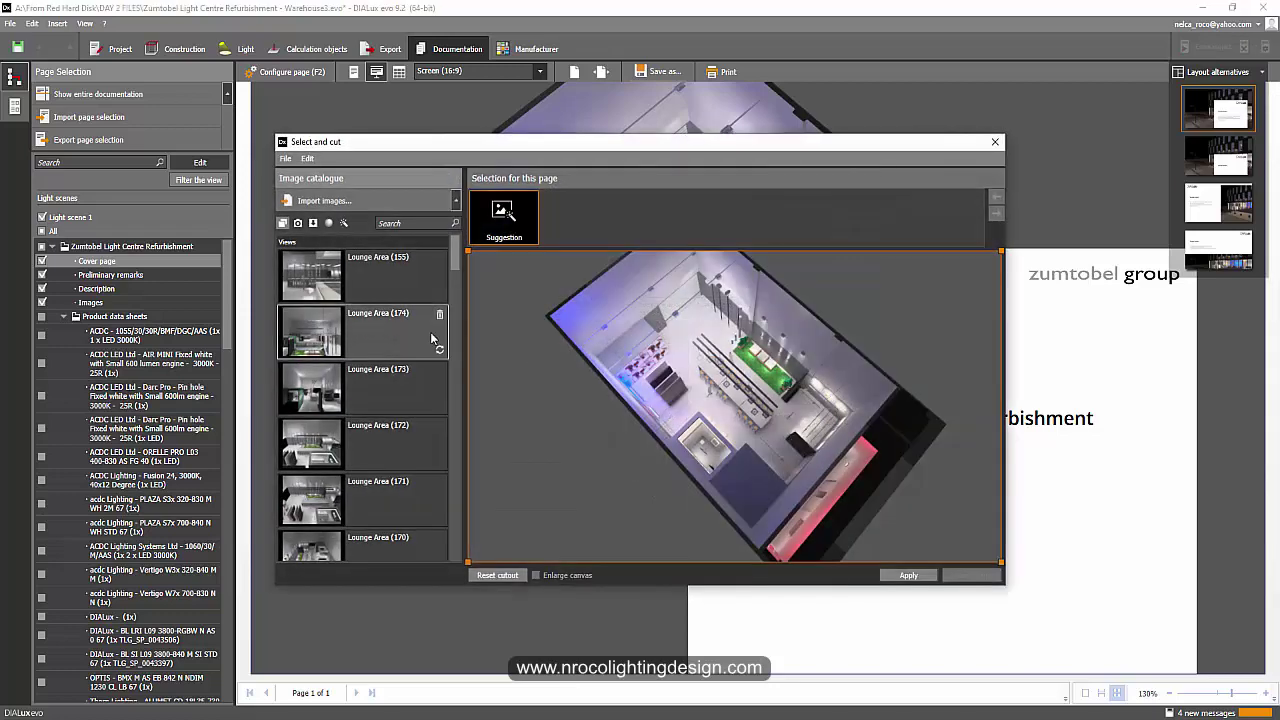
Replace the cover image with a top-view render from the catalogue
{"action": "scroll", "coordinate": [398, 406], "scroll_direction": "down", "scroll_amount": 3}
{"action": "left_click_drag", "start_coordinate": [456, 272], "coordinate": [482, 334]}
{"action": "left_click", "coordinate": [328, 335]}
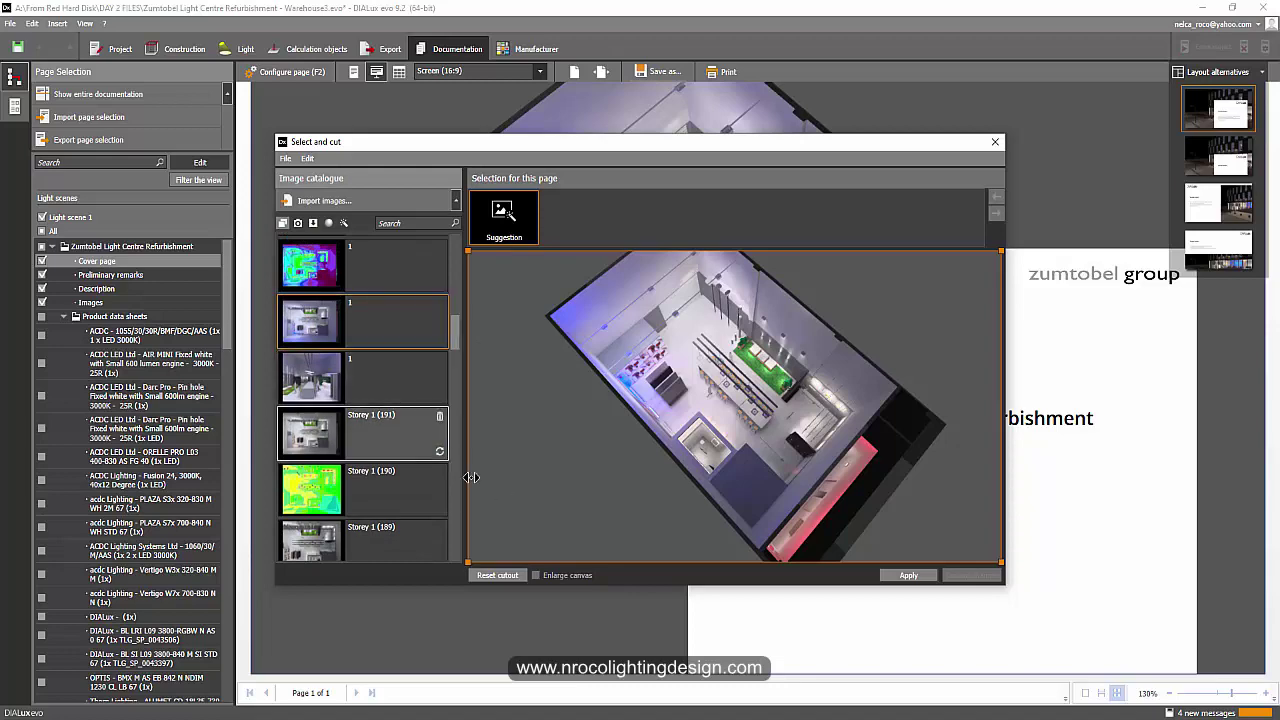
{"action": "left_click", "coordinate": [905, 576]}
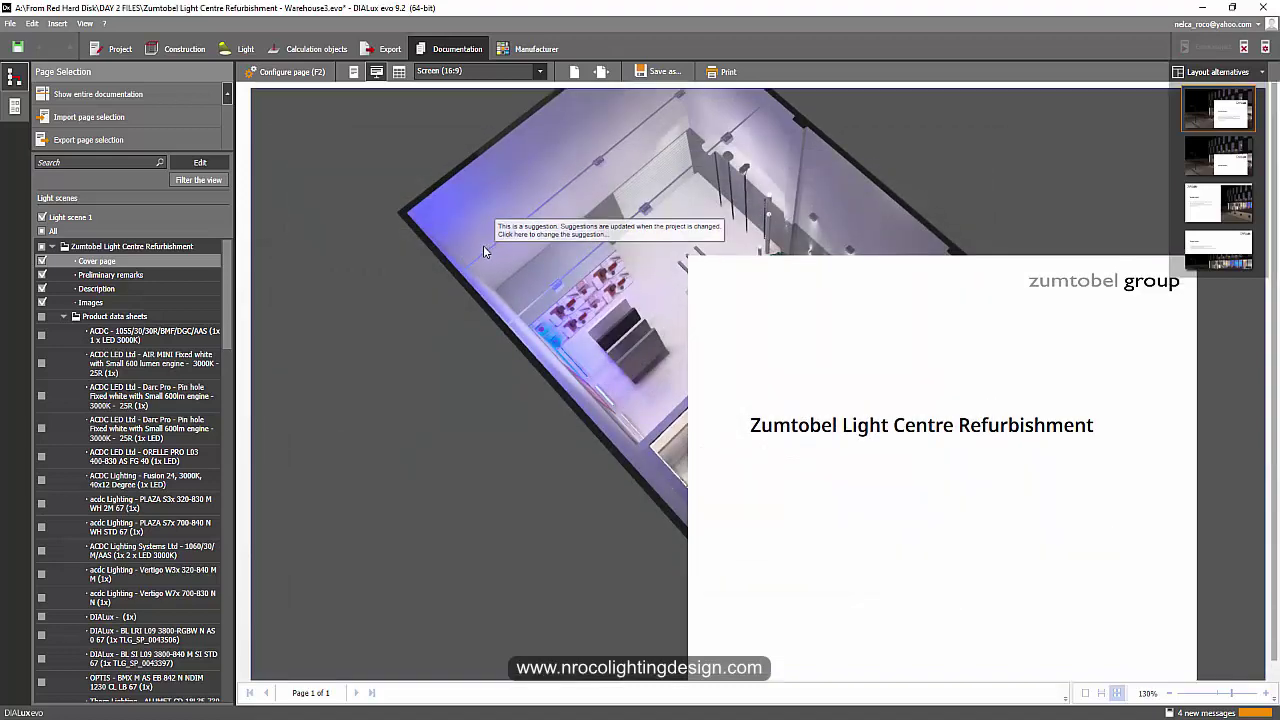
{"action": "left_click", "coordinate": [485, 244]}
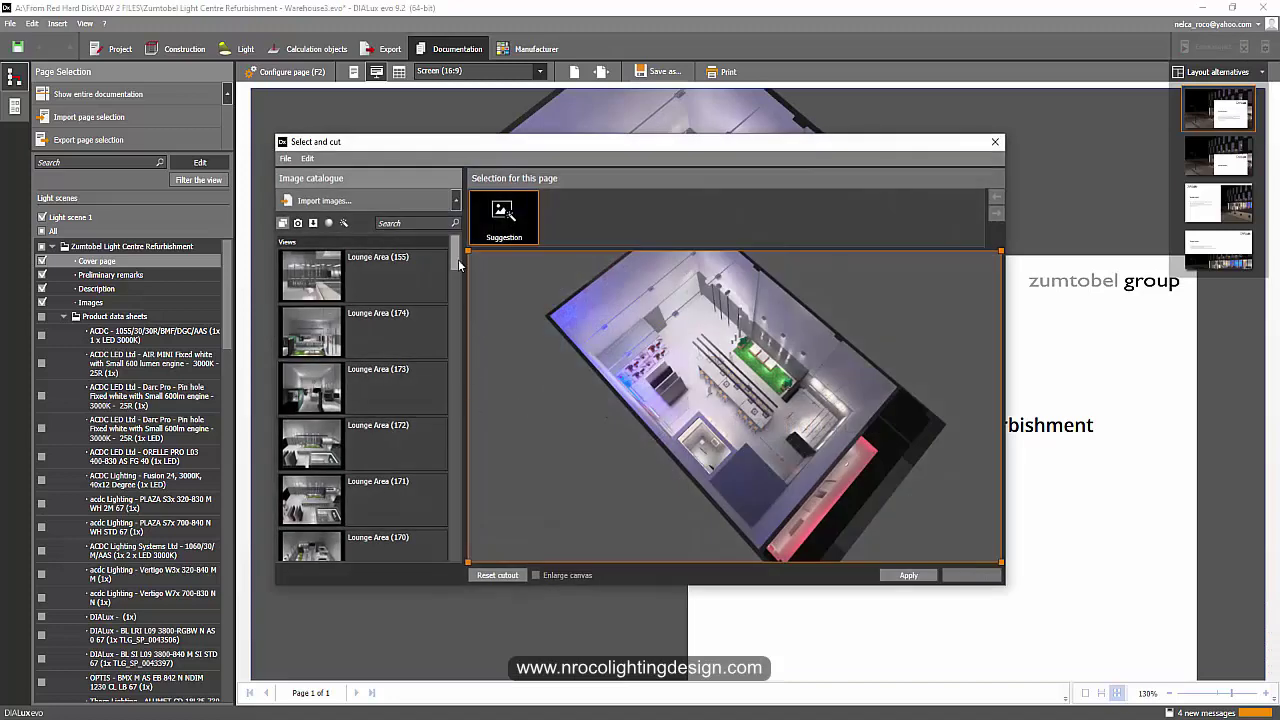
{"action": "left_click_drag", "start_coordinate": [460, 260], "coordinate": [462, 334]}
{"action": "left_click", "coordinate": [327, 420]}
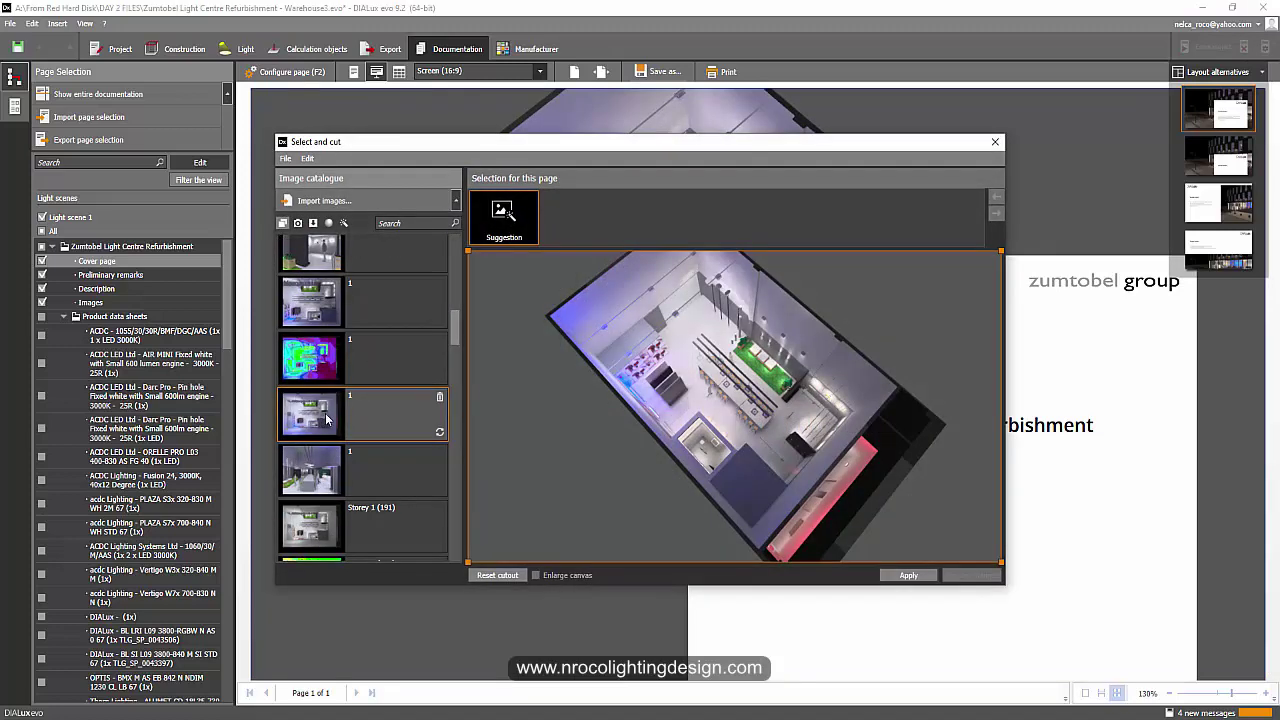
{"action": "left_click", "coordinate": [310, 306]}
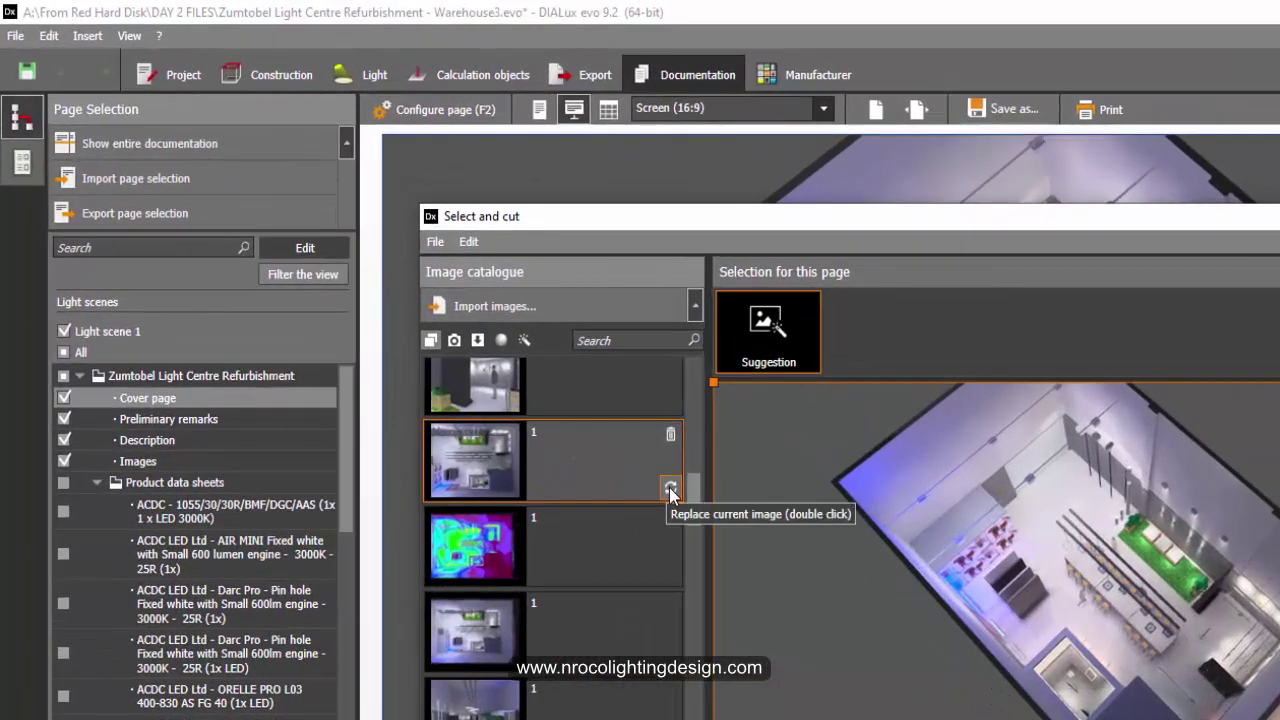
{"action": "double_click", "coordinate": [669, 487]}
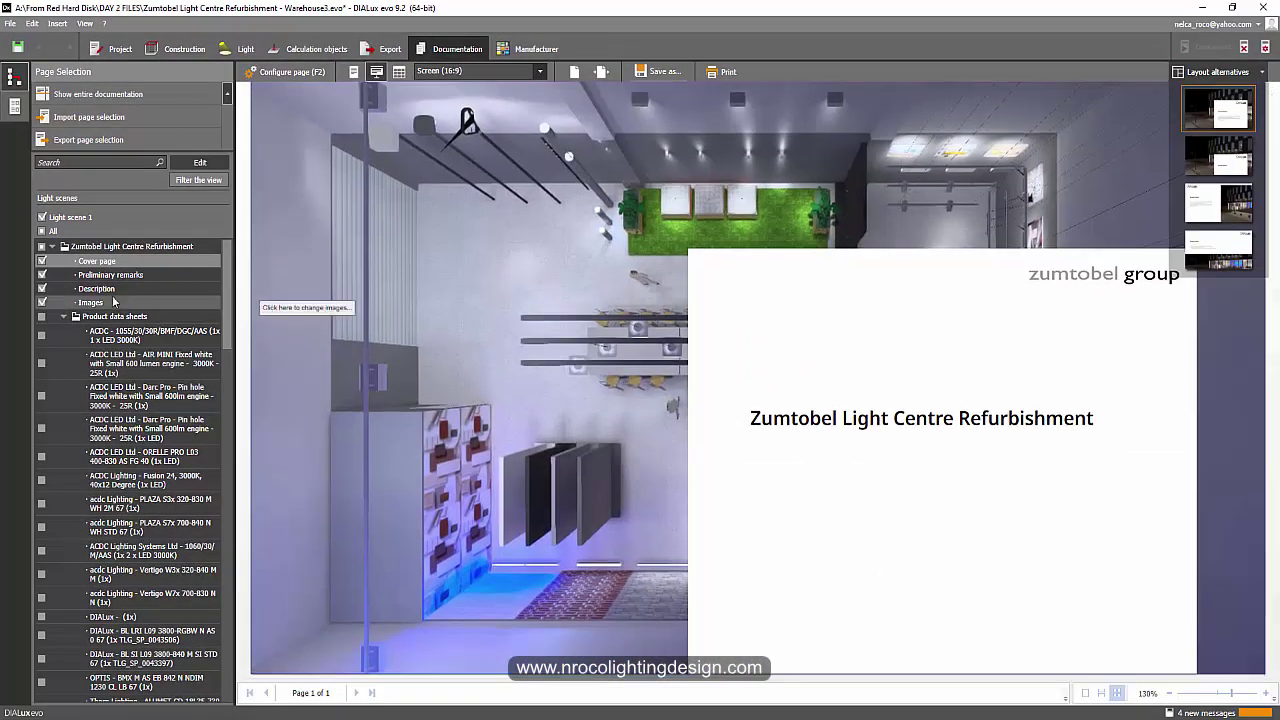
Exclude Preliminary remarks and Description pages and include the Images page
{"action": "left_click", "coordinate": [42, 276]}
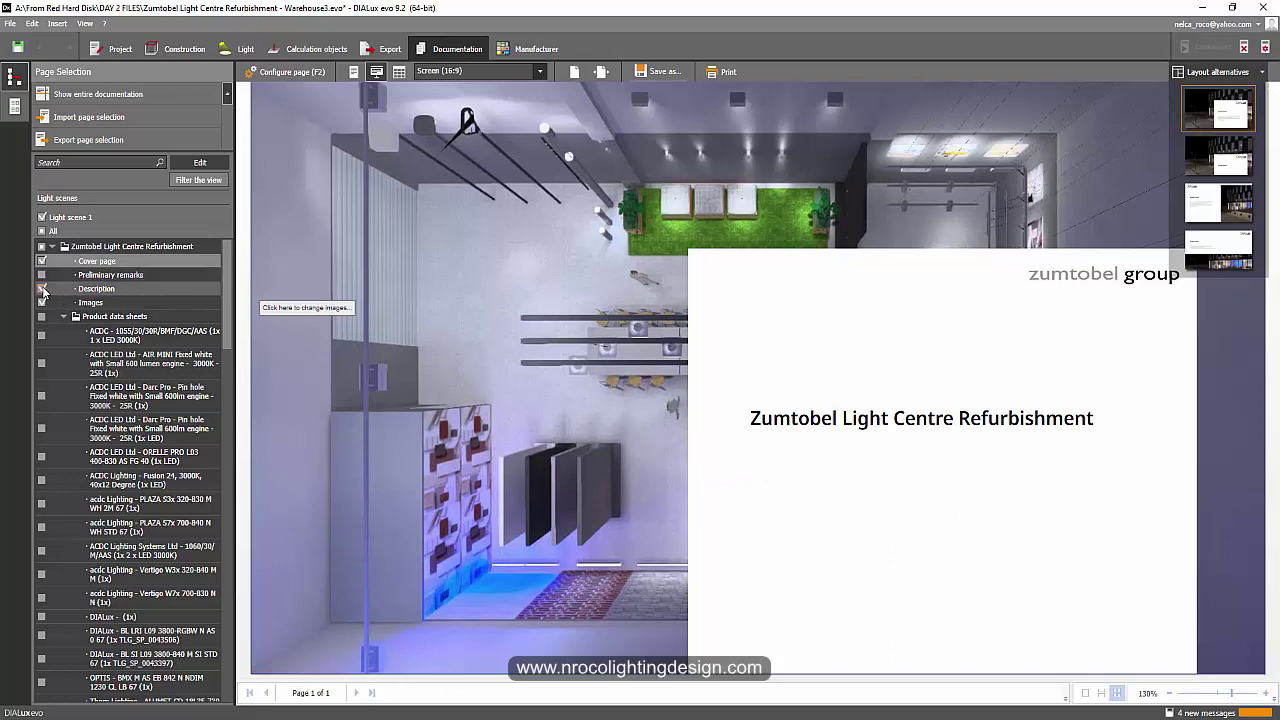
{"action": "left_click", "coordinate": [42, 289]}
{"action": "left_click", "coordinate": [42, 302]}
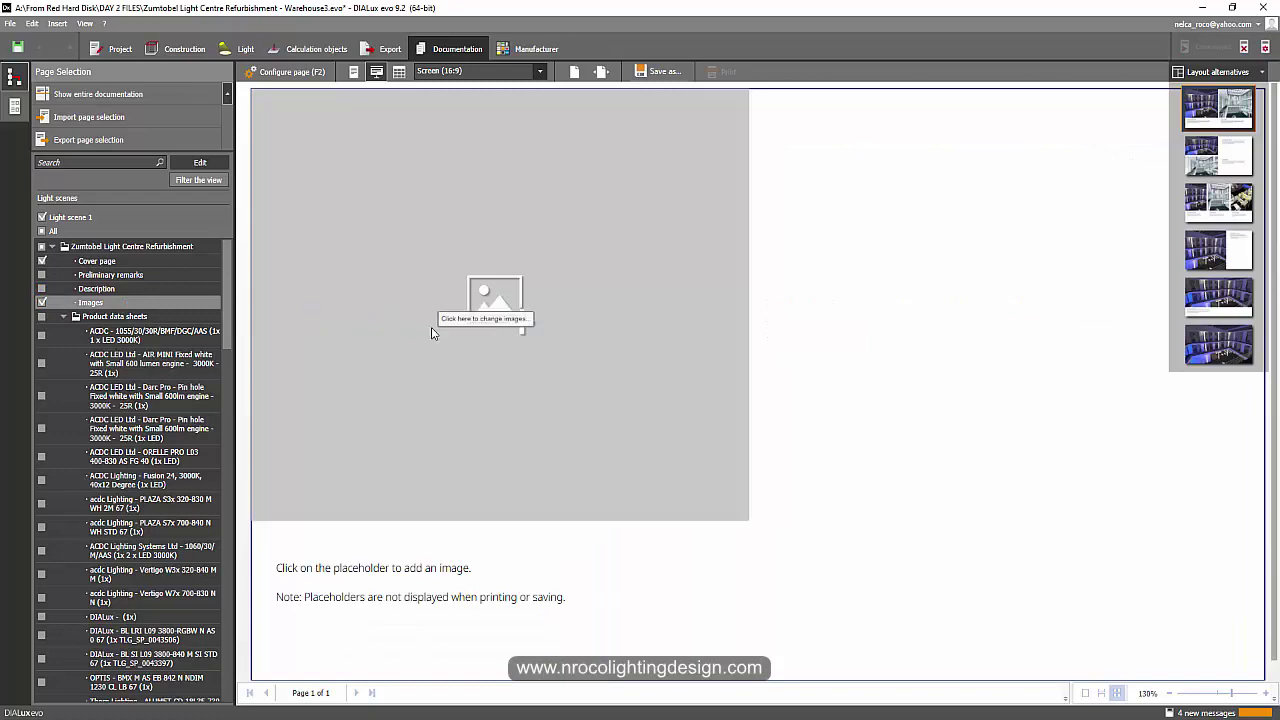
Add Lounge Area renders 155, 174, 168 and 166 to the Images page
{"action": "left_click", "coordinate": [482, 300]}
{"action": "mouse_move", "coordinate": [348, 289]}
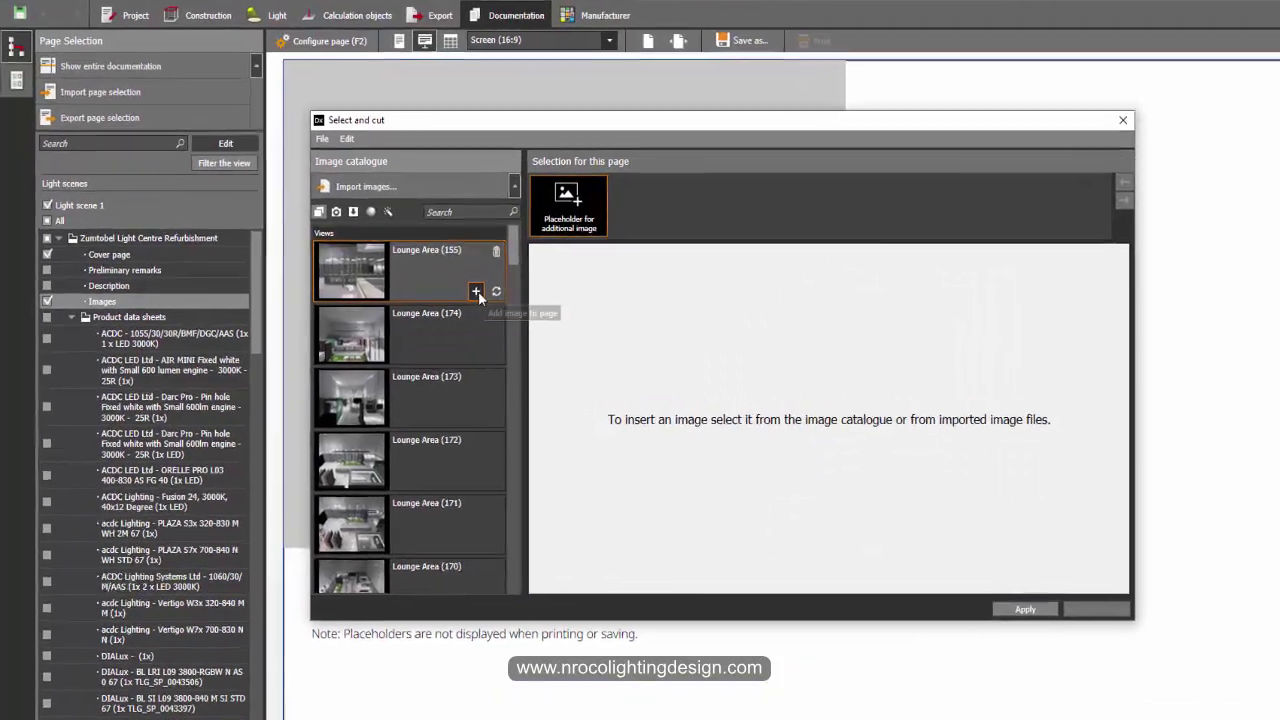
{"action": "left_click", "coordinate": [440, 297]}
{"action": "left_click", "coordinate": [421, 348]}
{"action": "scroll", "coordinate": [494, 460], "scroll_direction": "down", "scroll_amount": 4}
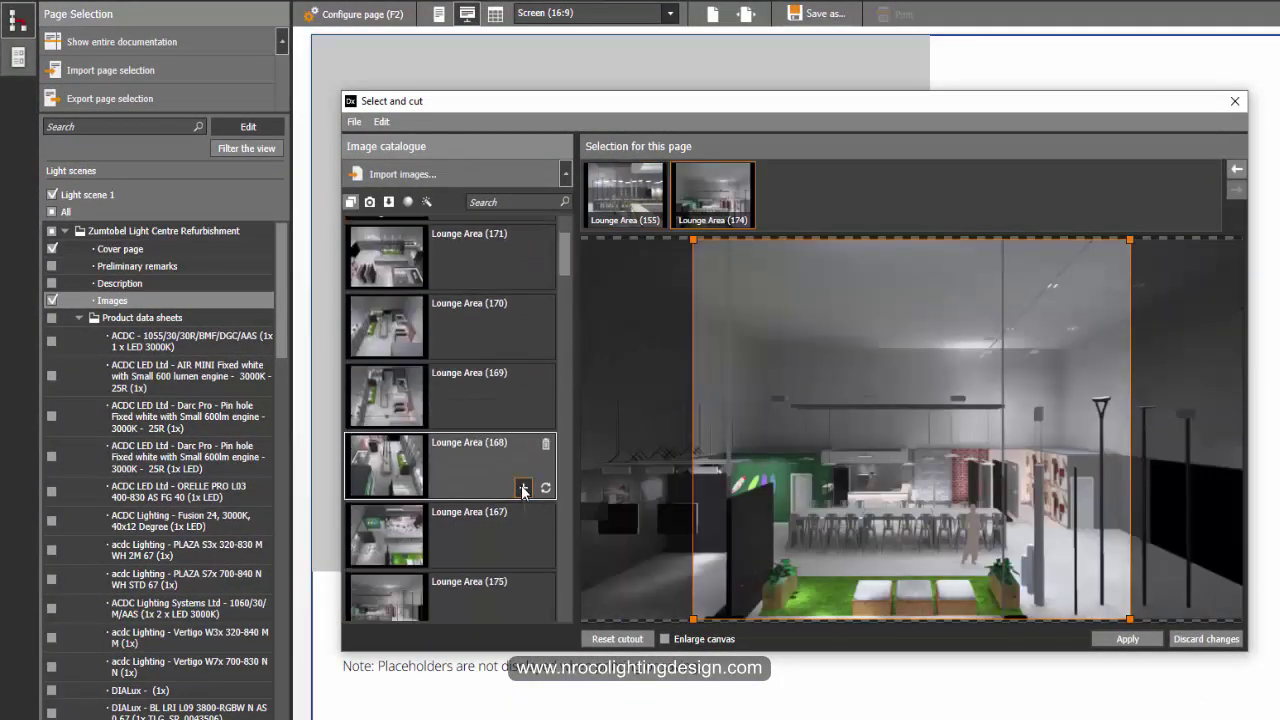
{"action": "left_click", "coordinate": [523, 490]}
{"action": "scroll", "coordinate": [500, 500], "scroll_direction": "down", "scroll_amount": 3}
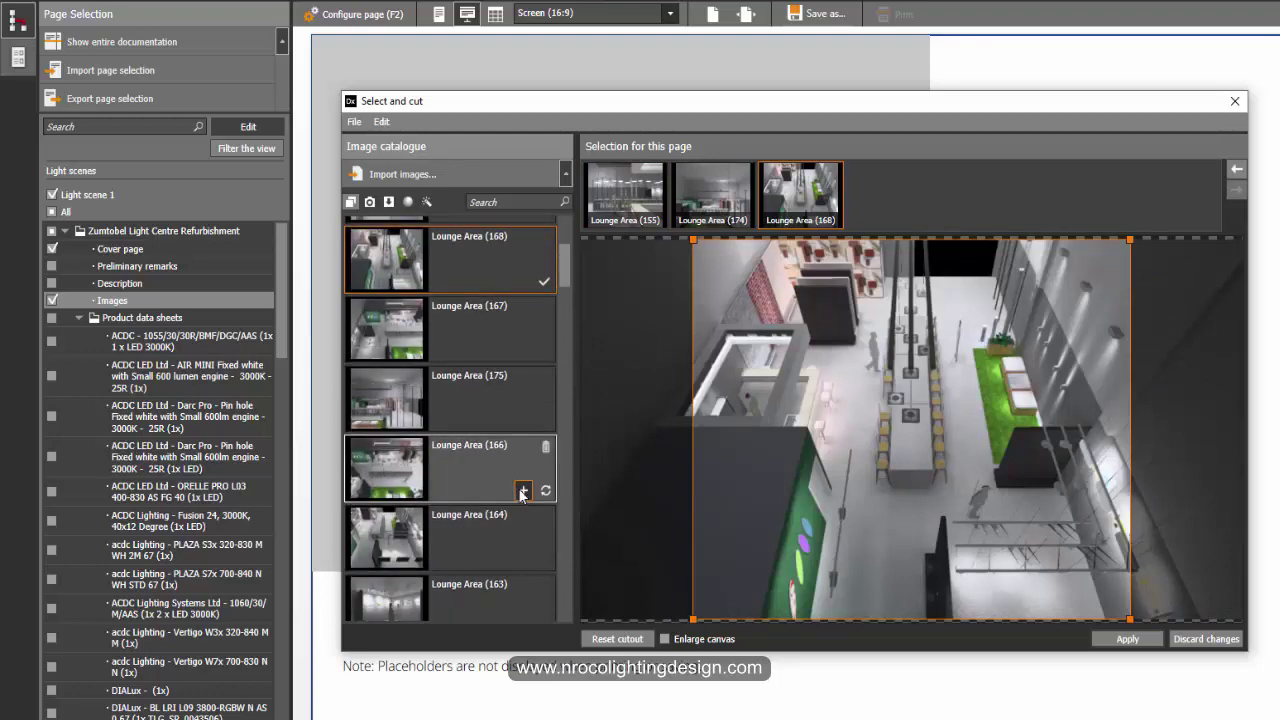
{"action": "left_click", "coordinate": [522, 490]}
Add the blue-lit interior, top-view and false-colour renders, then apply the eight images
{"action": "scroll", "coordinate": [495, 500], "scroll_direction": "down", "scroll_amount": 3}
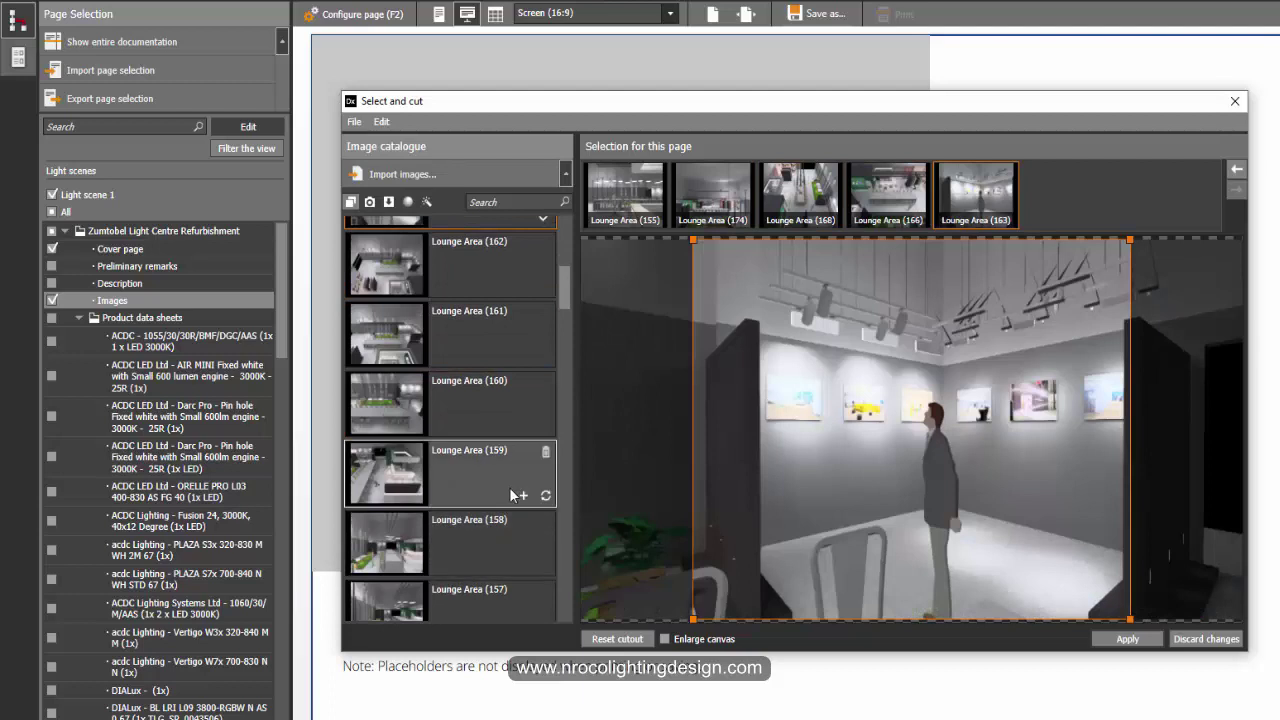
{"action": "scroll", "coordinate": [505, 532], "scroll_direction": "down", "scroll_amount": 5}
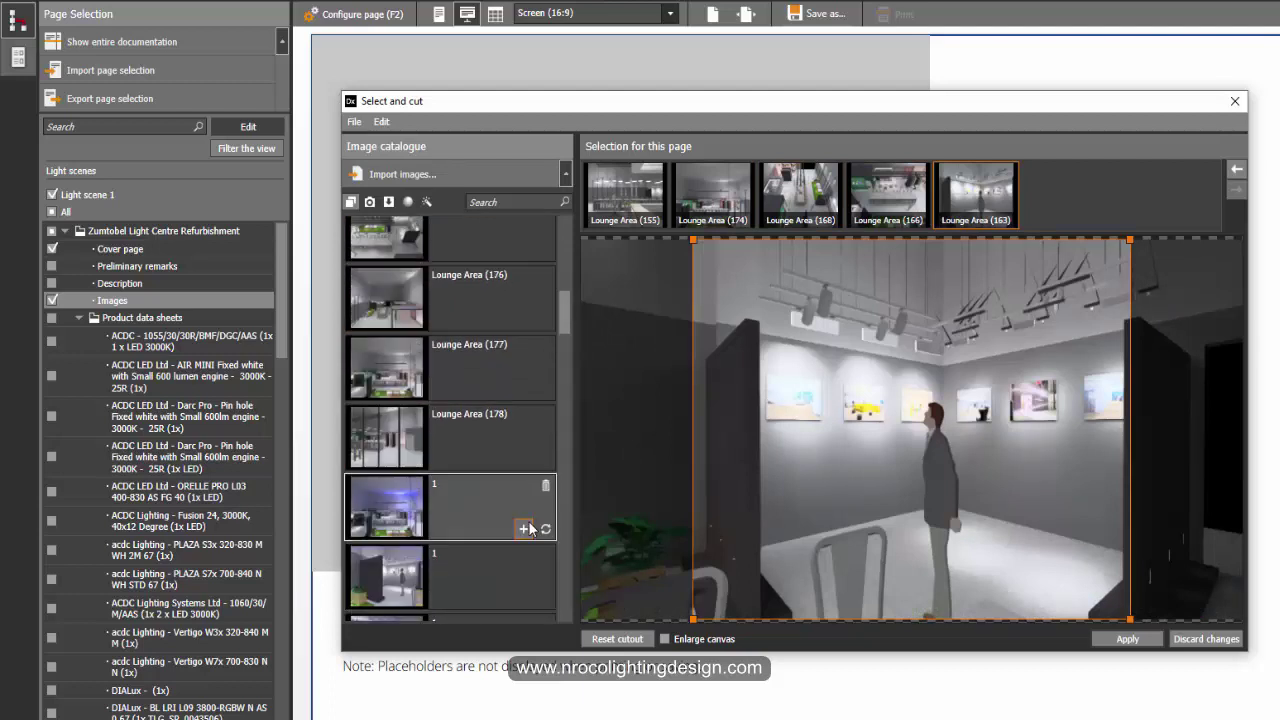
{"action": "left_click", "coordinate": [522, 529]}
{"action": "scroll", "coordinate": [505, 545], "scroll_direction": "down", "scroll_amount": 2}
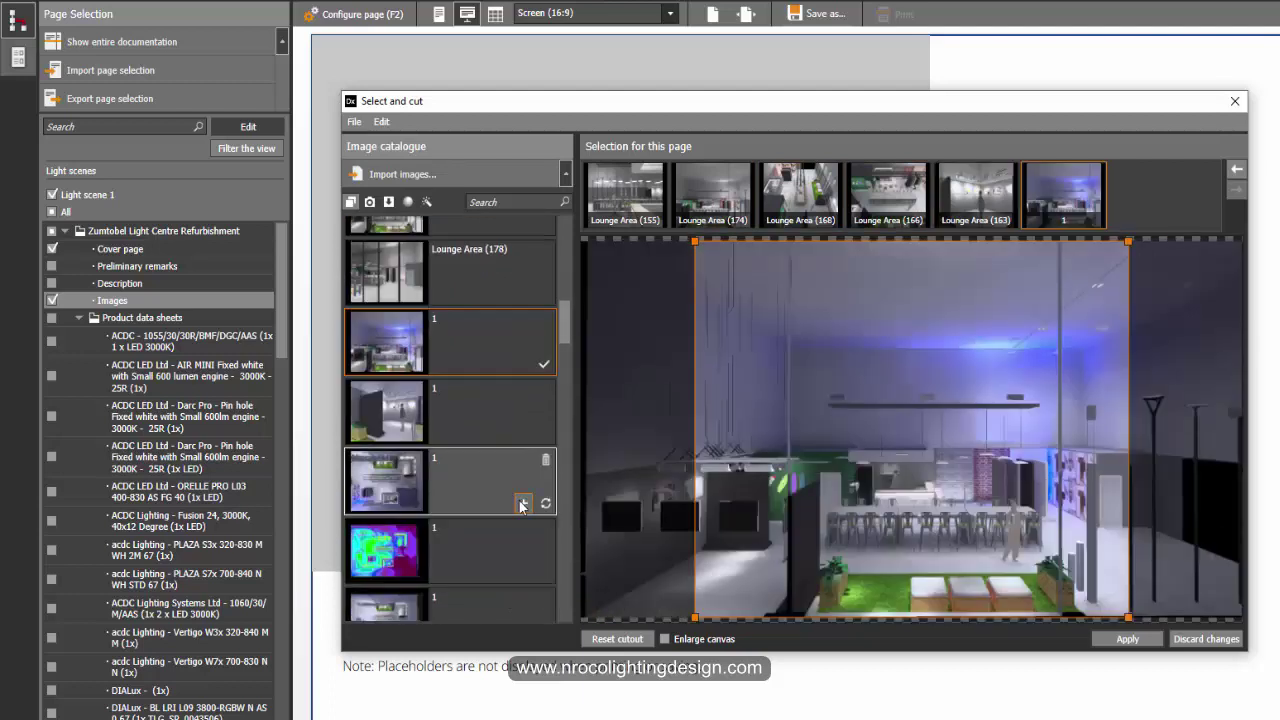
{"action": "left_click", "coordinate": [522, 505]}
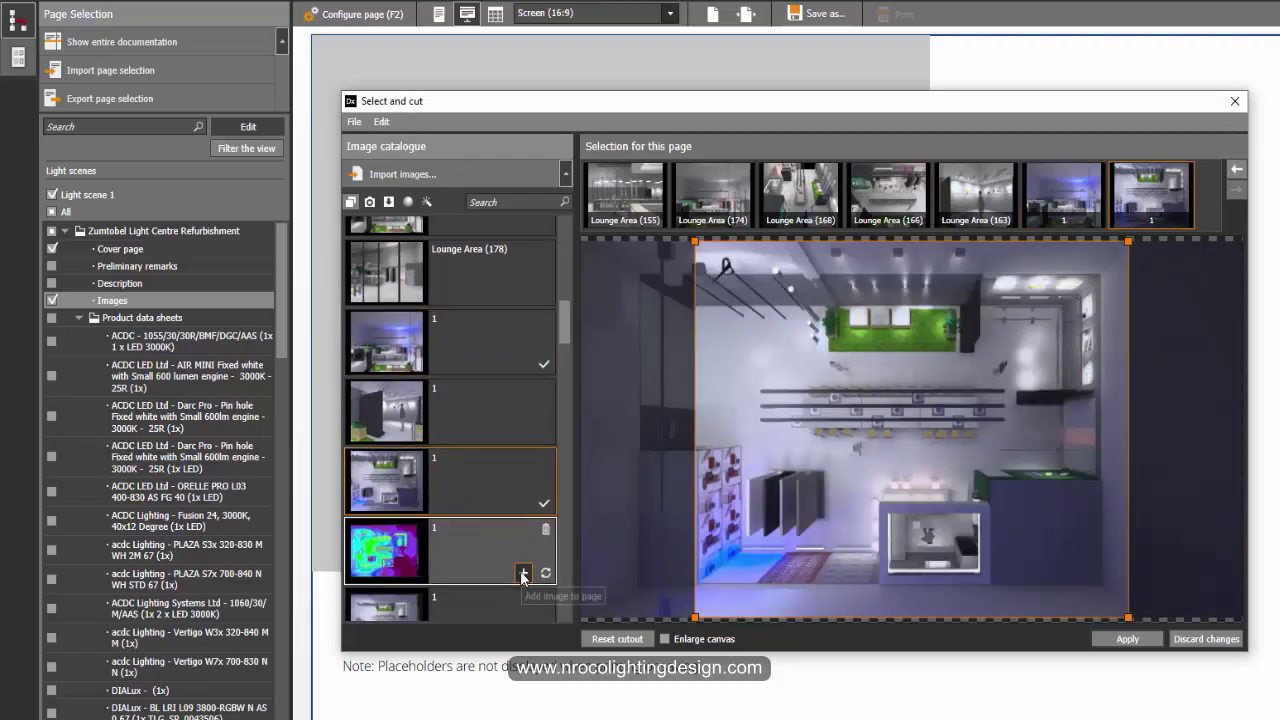
{"action": "left_click", "coordinate": [522, 575]}
{"action": "scroll", "coordinate": [505, 570], "scroll_direction": "down", "scroll_amount": 4}
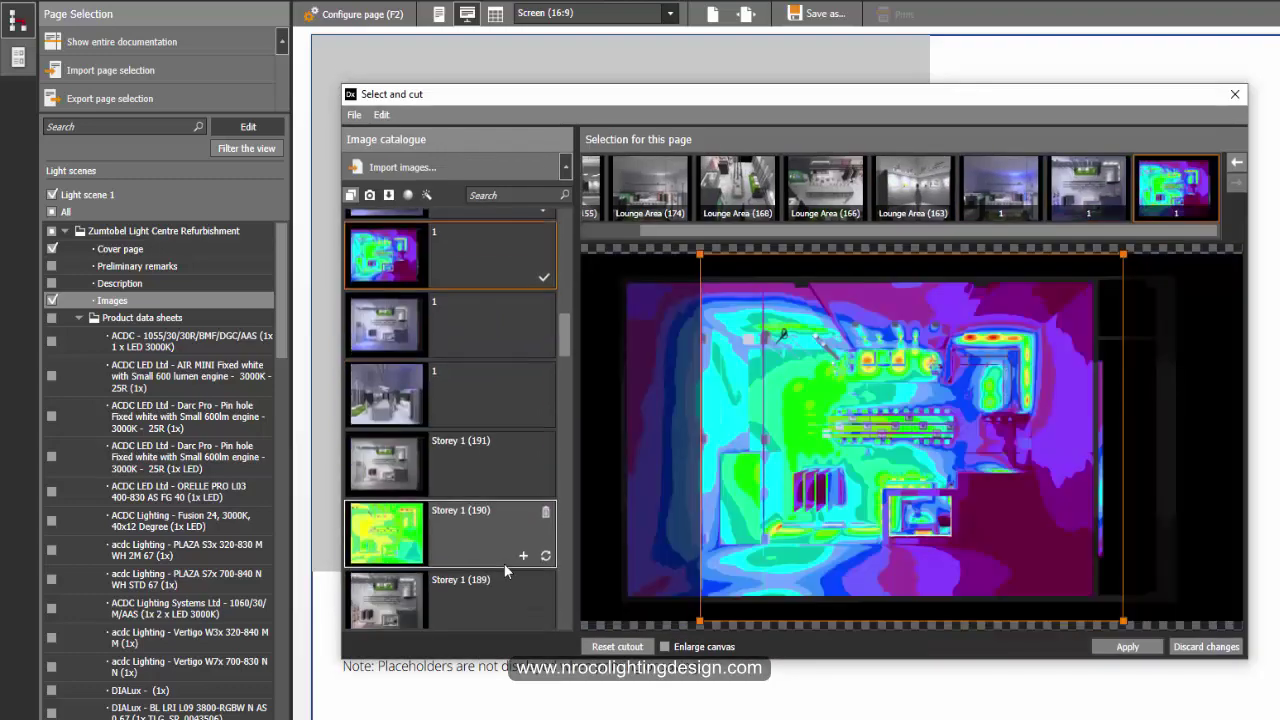
{"action": "left_click", "coordinate": [1126, 646]}
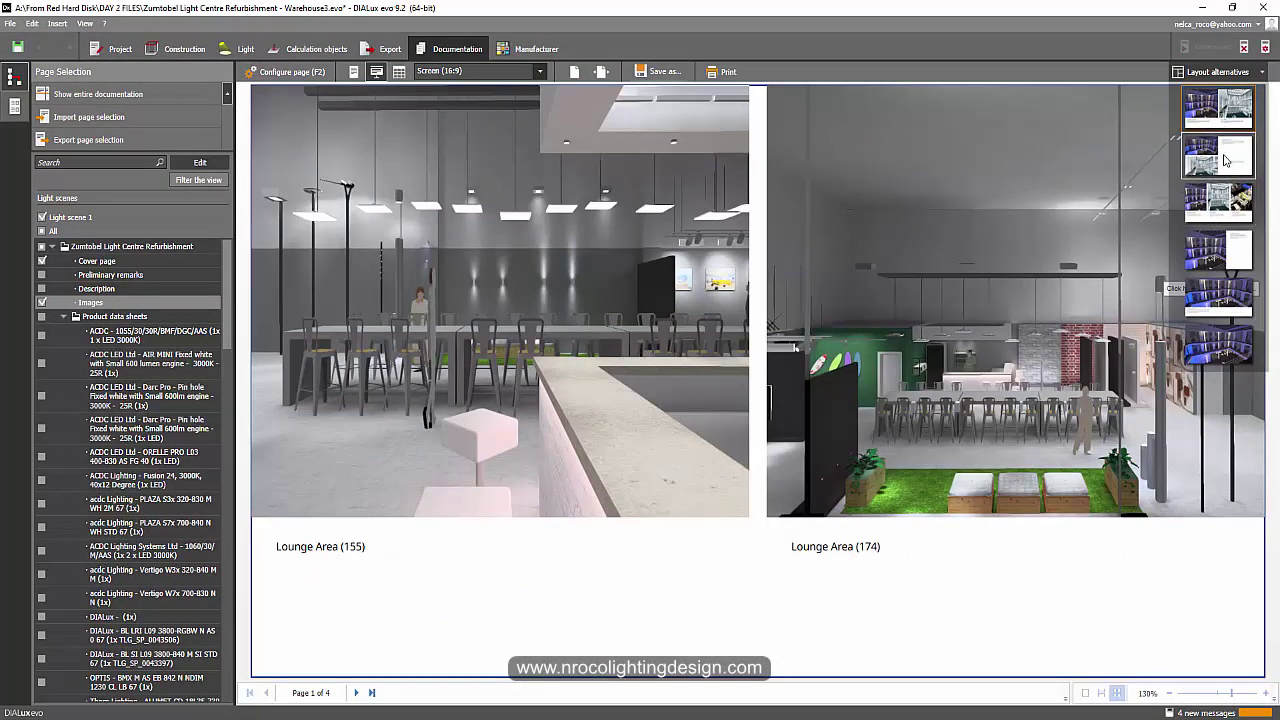
{"action": "left_click", "coordinate": [1220, 170]}
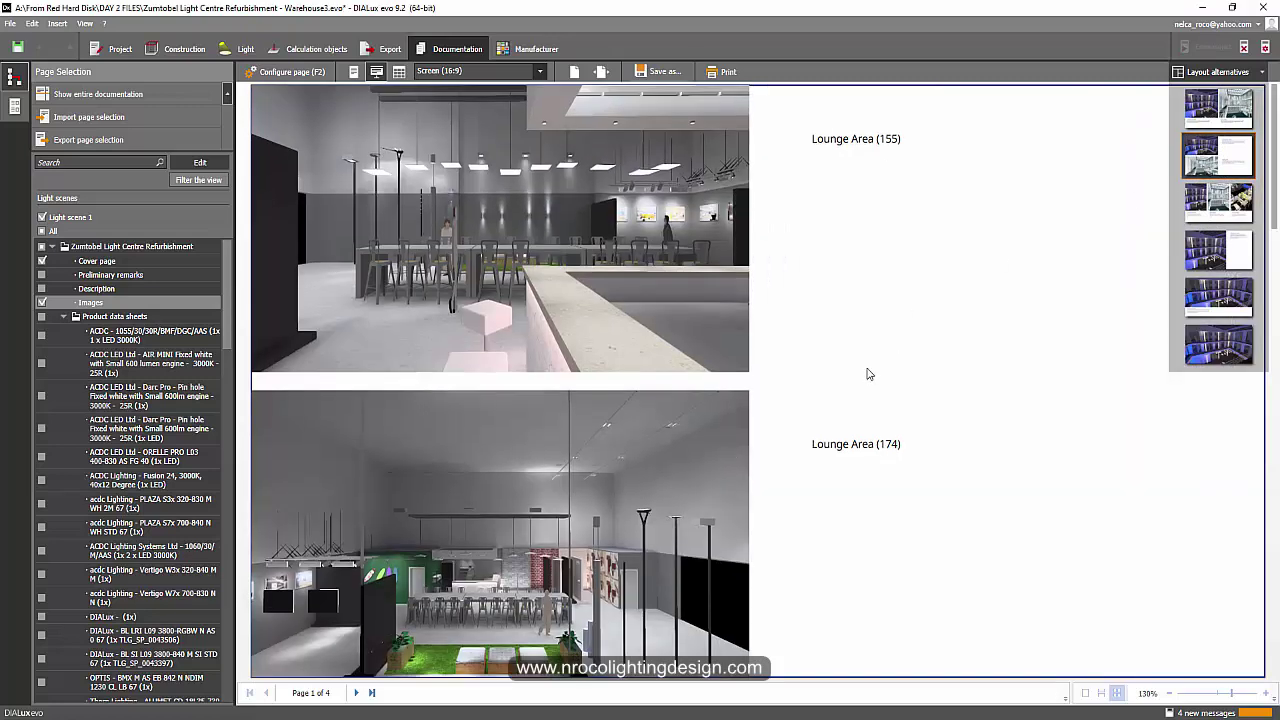
{"action": "scroll", "coordinate": [835, 435], "scroll_direction": "down", "scroll_amount": 3}
{"action": "scroll", "coordinate": [886, 448], "scroll_direction": "up", "scroll_amount": 3}
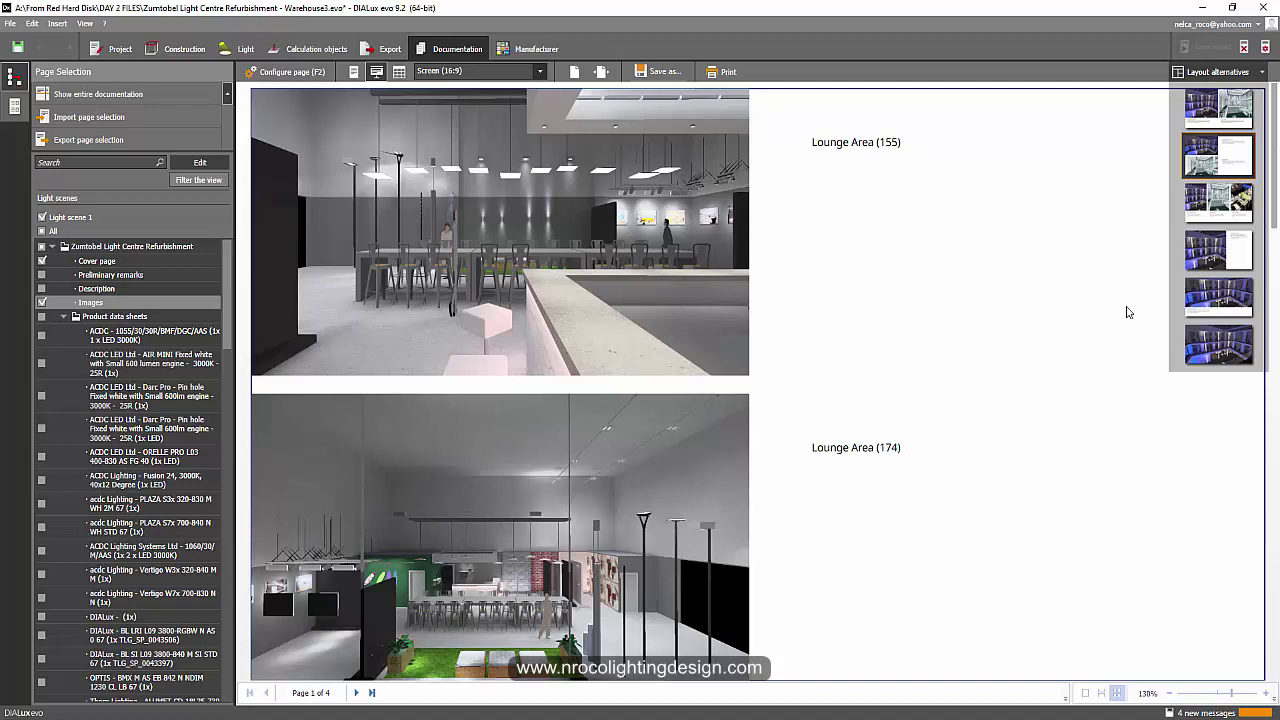
{"action": "left_click", "coordinate": [1218, 203]}
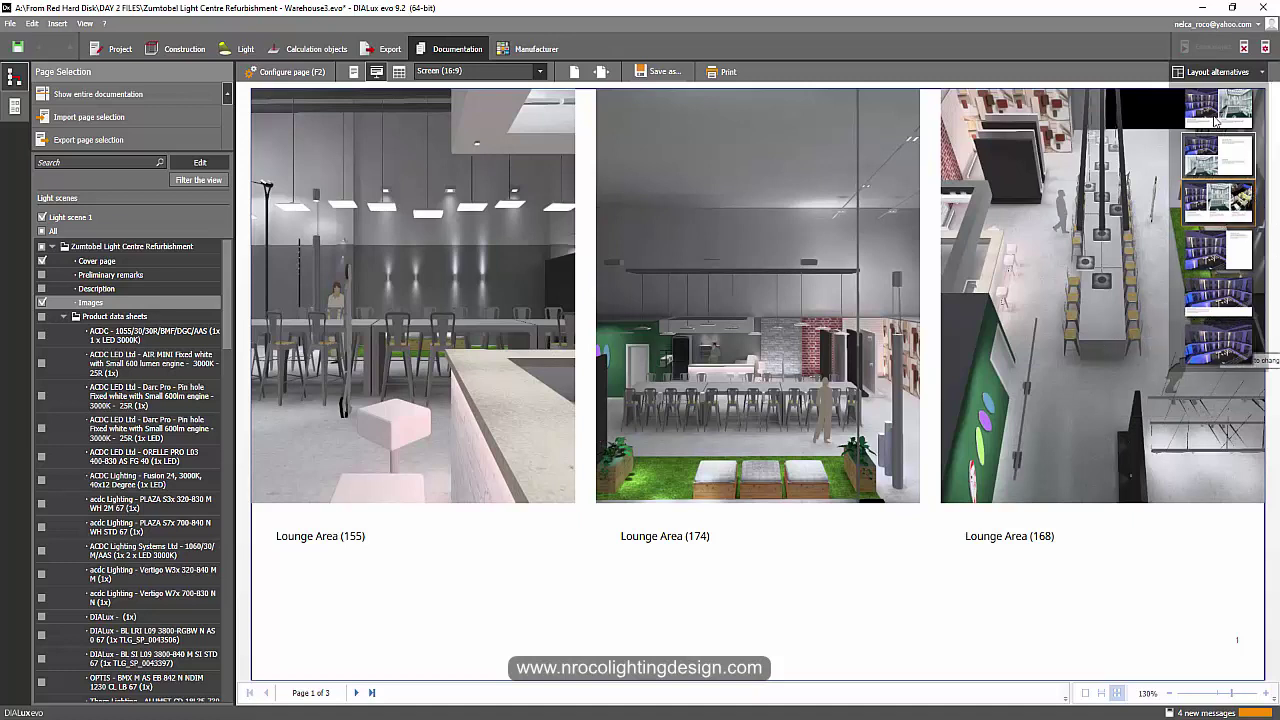
{"action": "left_click", "coordinate": [1208, 256]}
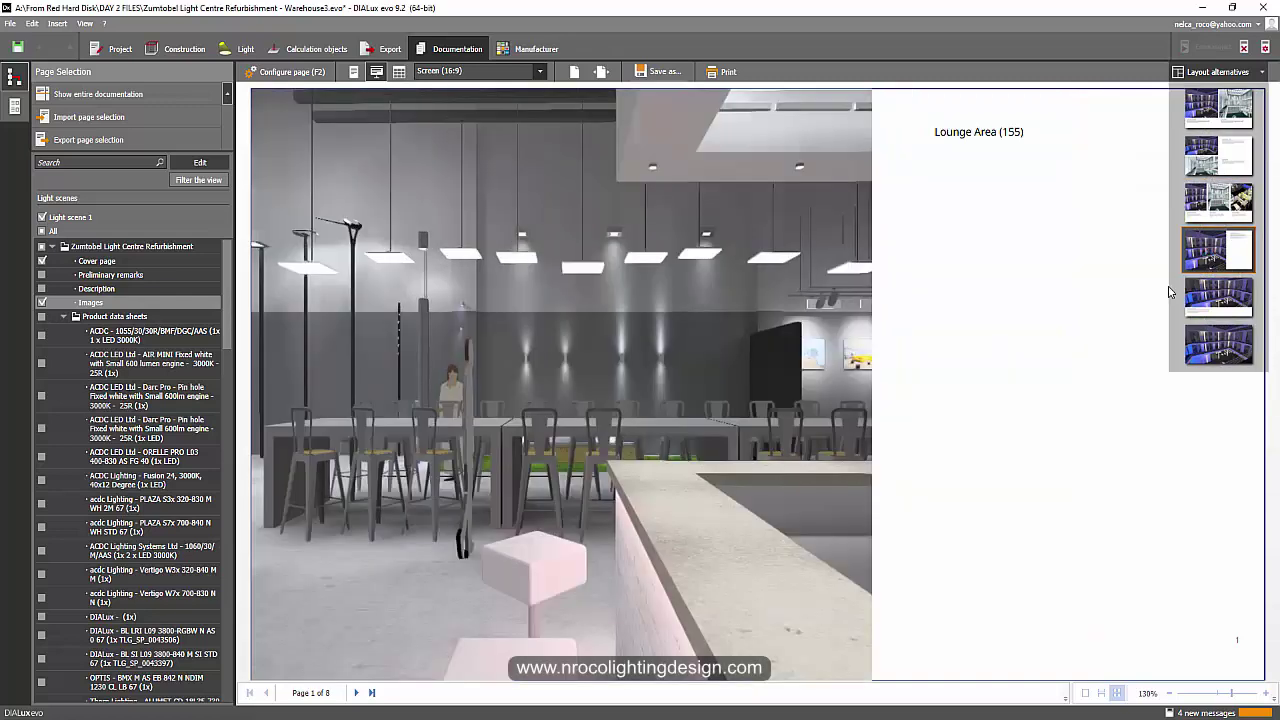
{"action": "left_click", "coordinate": [1200, 120]}
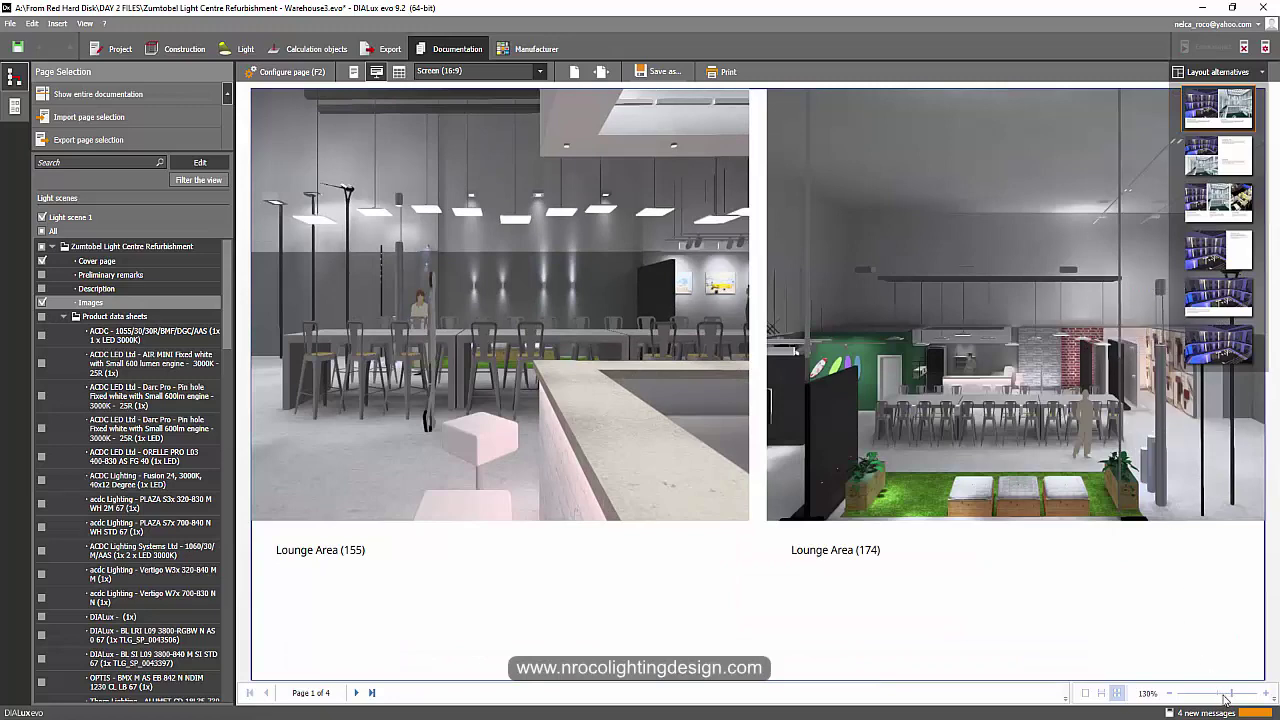
{"action": "left_click_drag", "start_coordinate": [1232, 697], "coordinate": [1220, 688]}
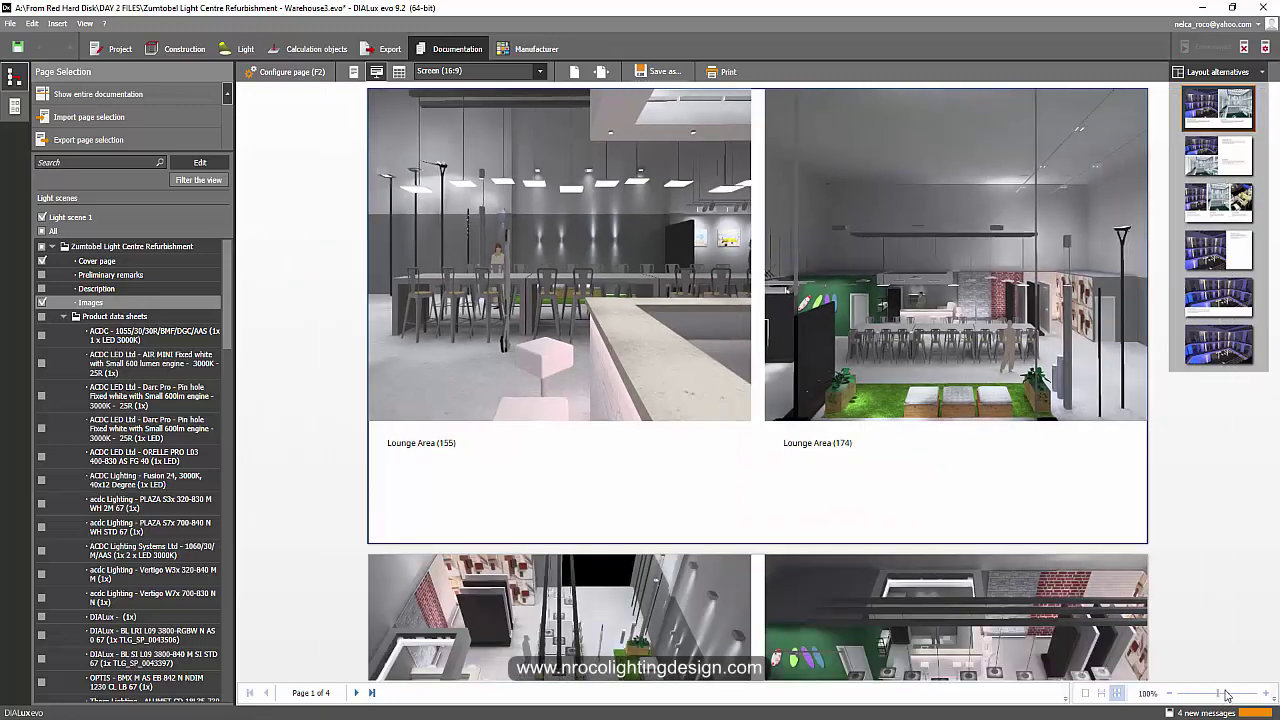
{"action": "left_click", "coordinate": [1227, 693]}
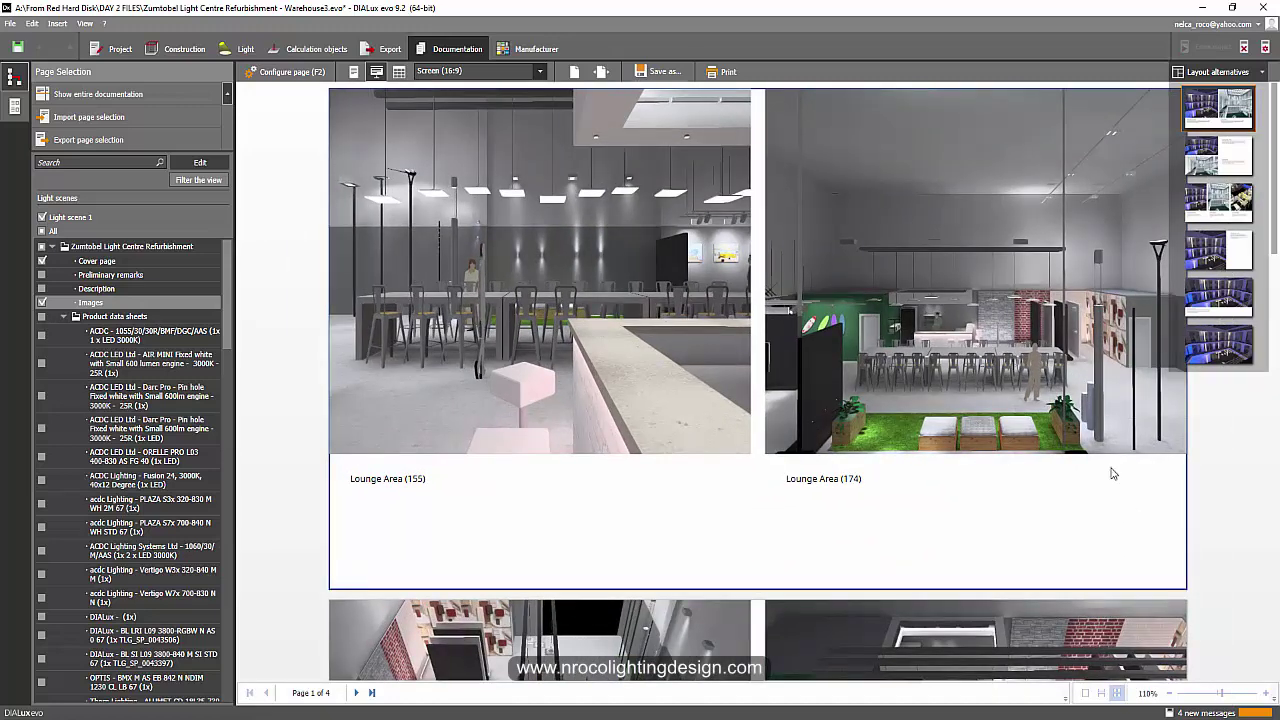
{"action": "left_click", "coordinate": [1214, 166]}
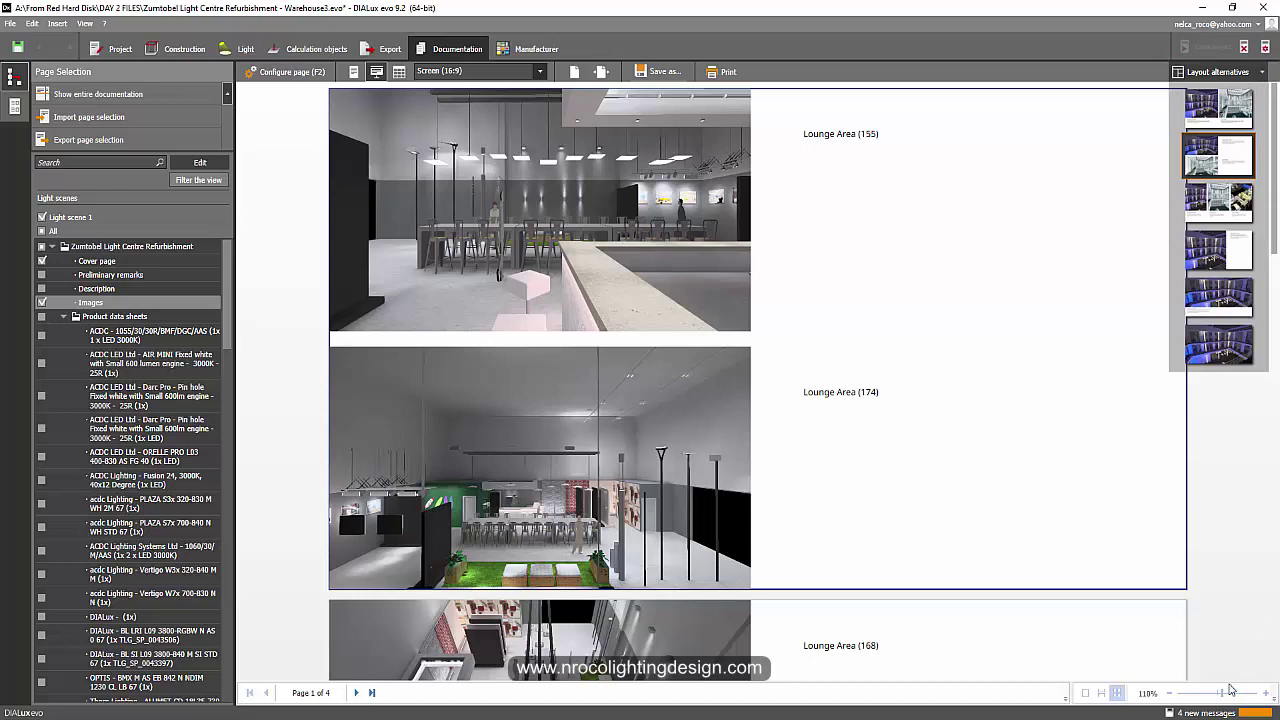
{"action": "left_click_drag", "start_coordinate": [1222, 697], "coordinate": [1226, 699]}
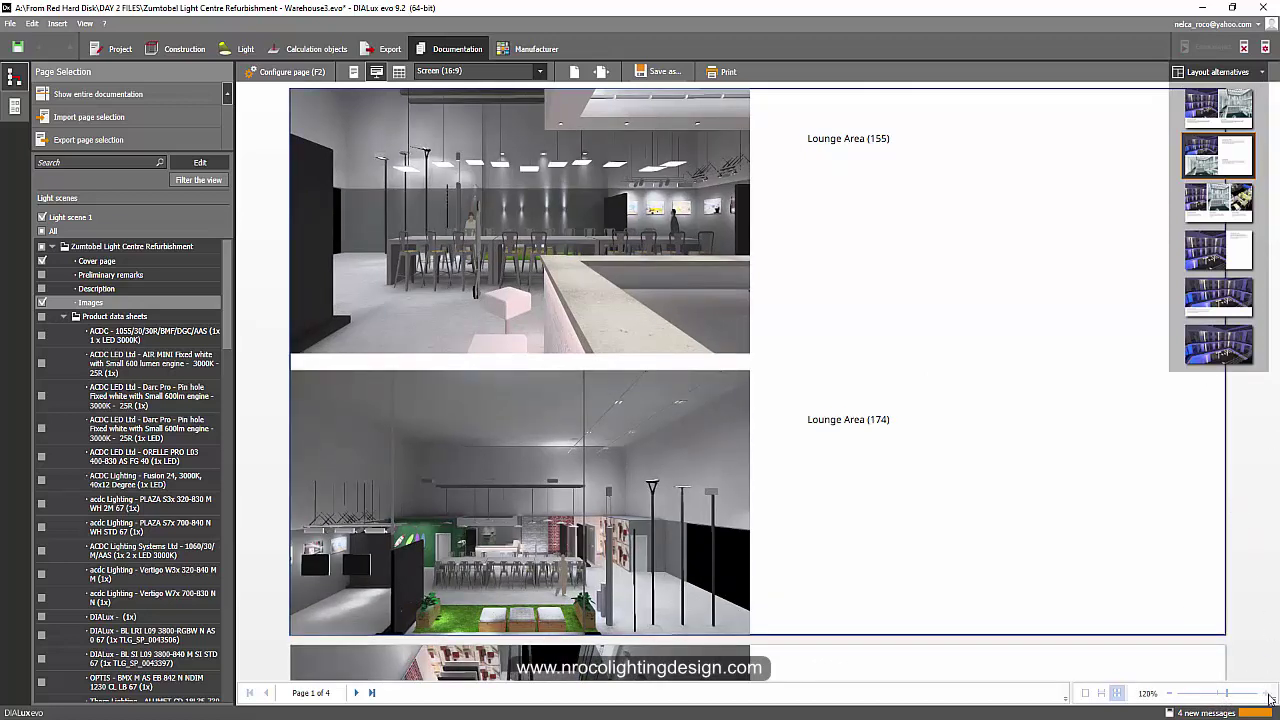
{"action": "left_click", "coordinate": [1268, 697]}
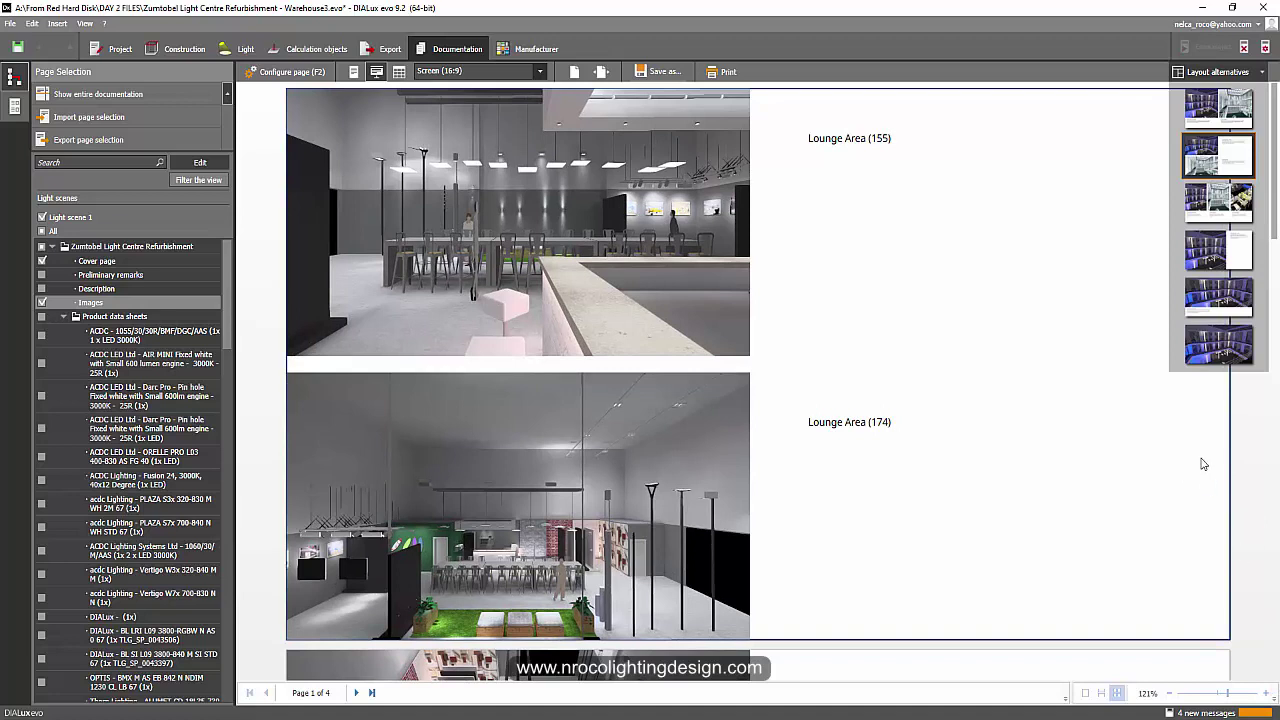
{"action": "left_click", "coordinate": [1200, 308]}
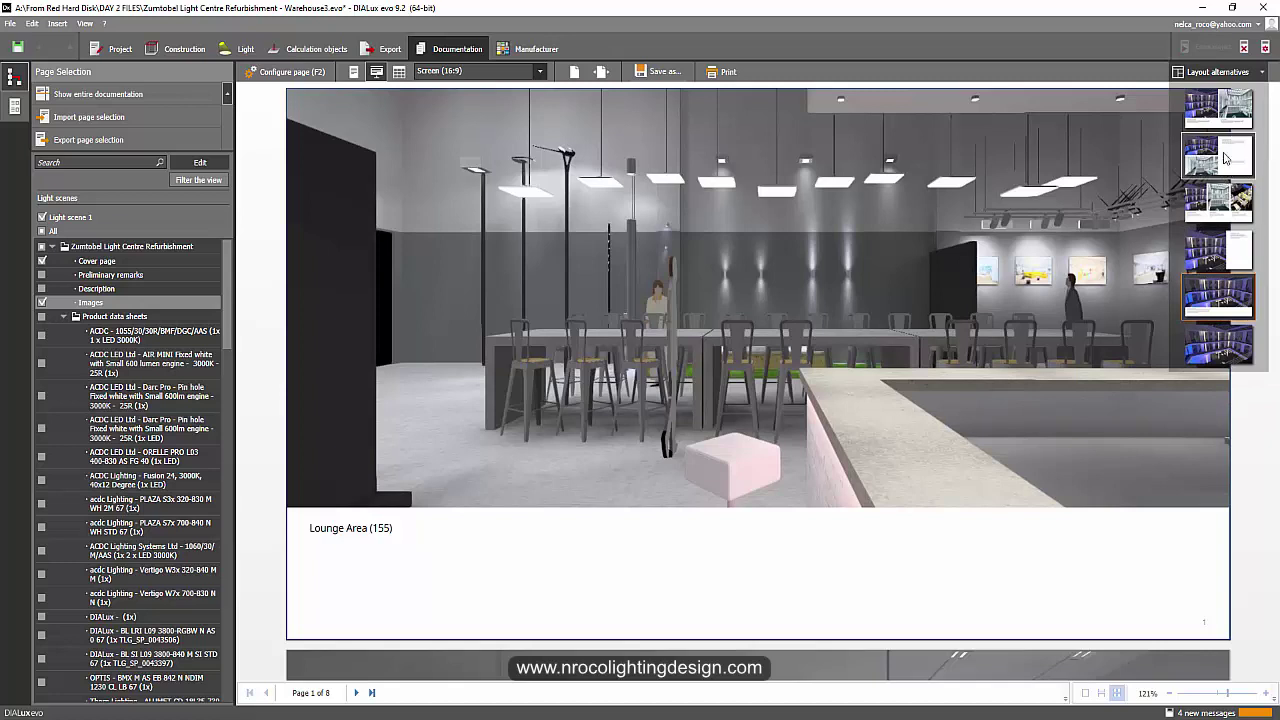
{"action": "left_click", "coordinate": [1225, 115]}
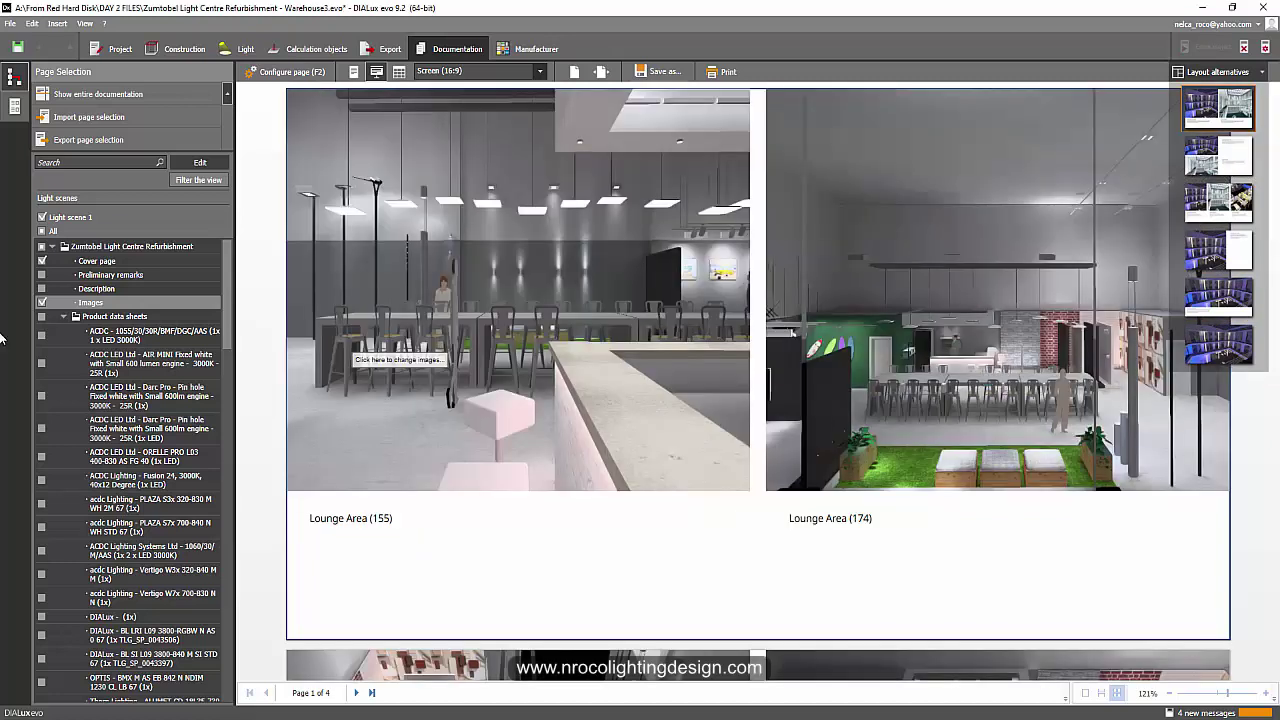
Preview the Site 1 Description page
{"action": "scroll", "coordinate": [90, 437], "scroll_direction": "down", "scroll_amount": 5}
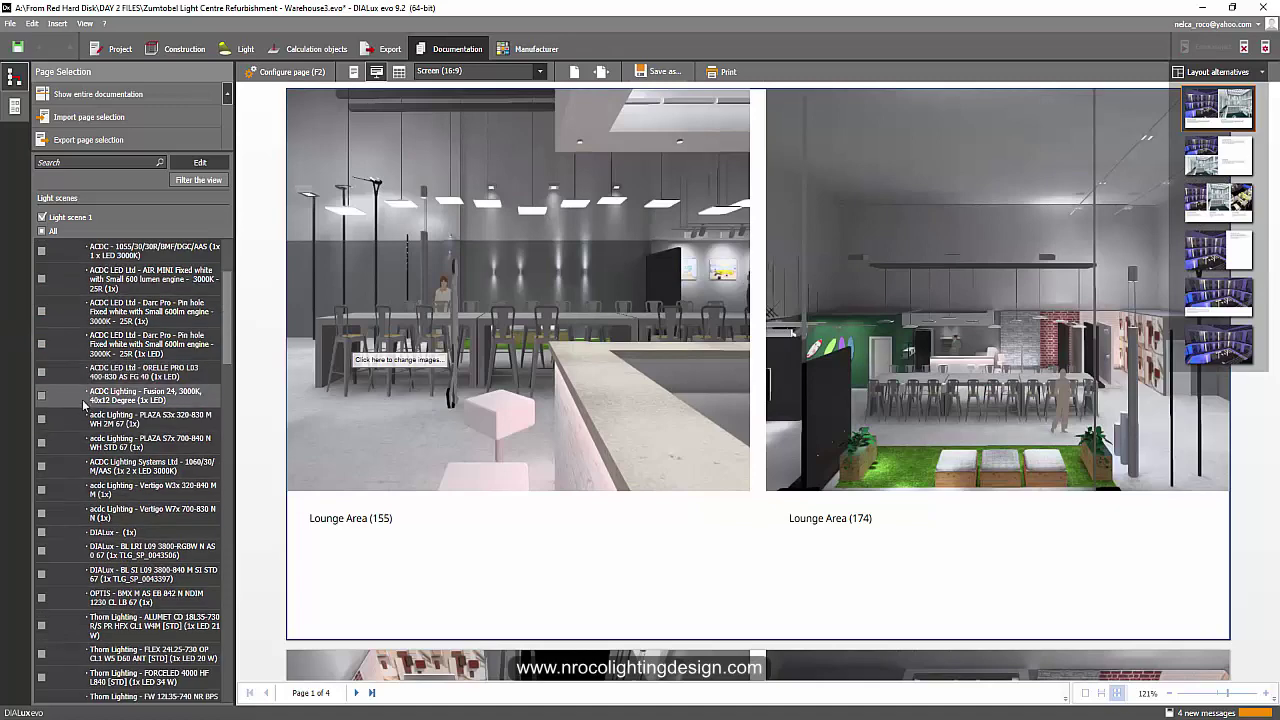
{"action": "scroll", "coordinate": [90, 437], "scroll_direction": "down", "scroll_amount": 10}
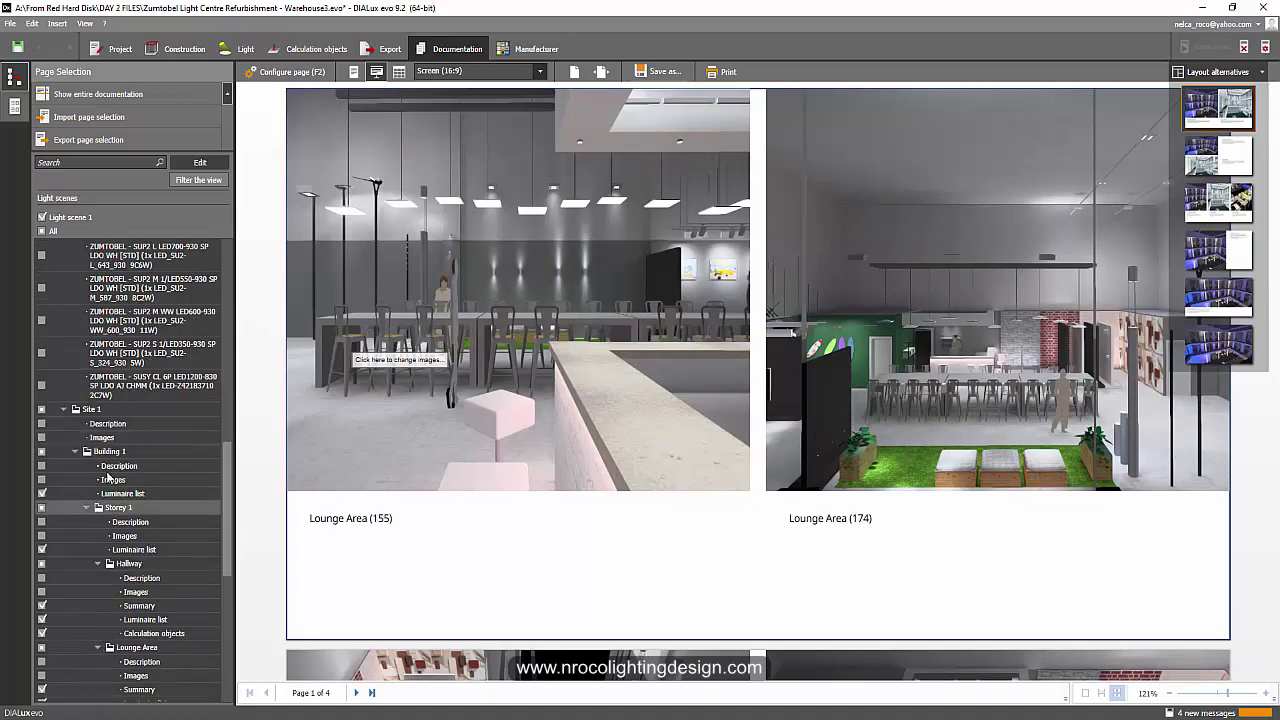
{"action": "left_click", "coordinate": [107, 424]}
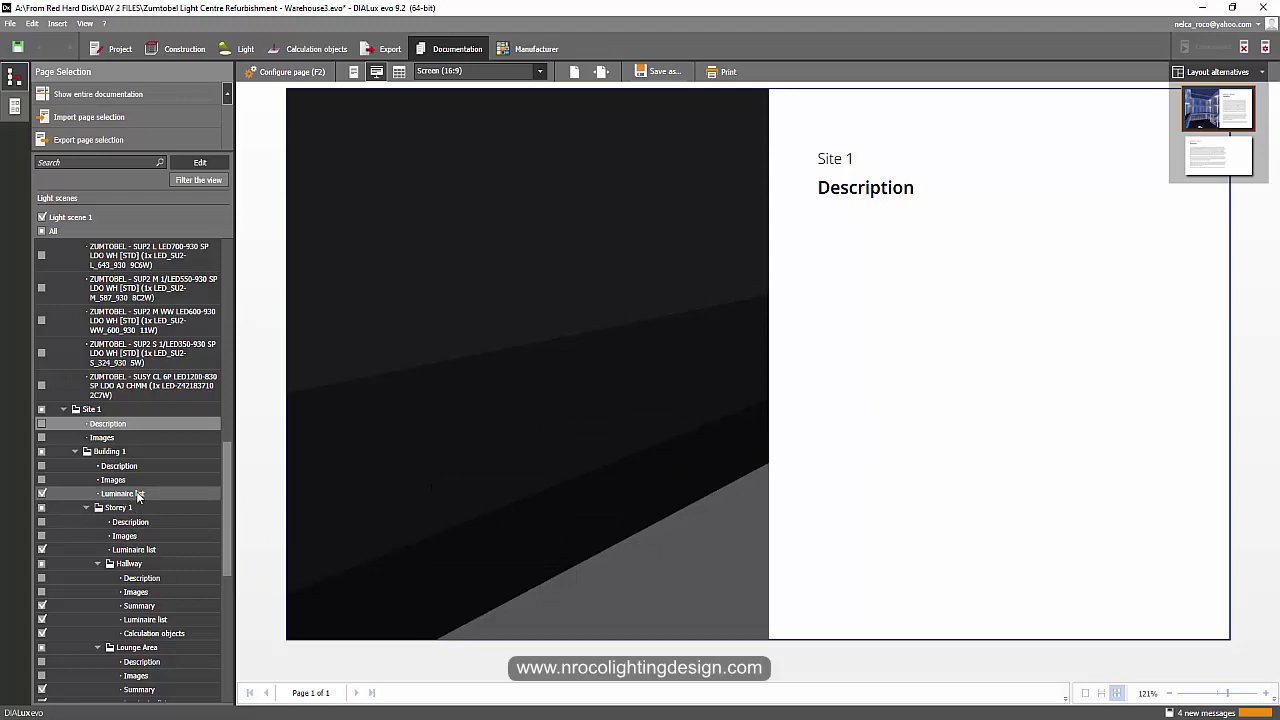
Preview the Building 1 luminaire list, starting with the Zumtobel product data sheet
{"action": "scroll", "coordinate": [138, 497], "scroll_direction": "up", "scroll_amount": 15}
{"action": "scroll", "coordinate": [107, 340], "scroll_direction": "down", "scroll_amount": 15}
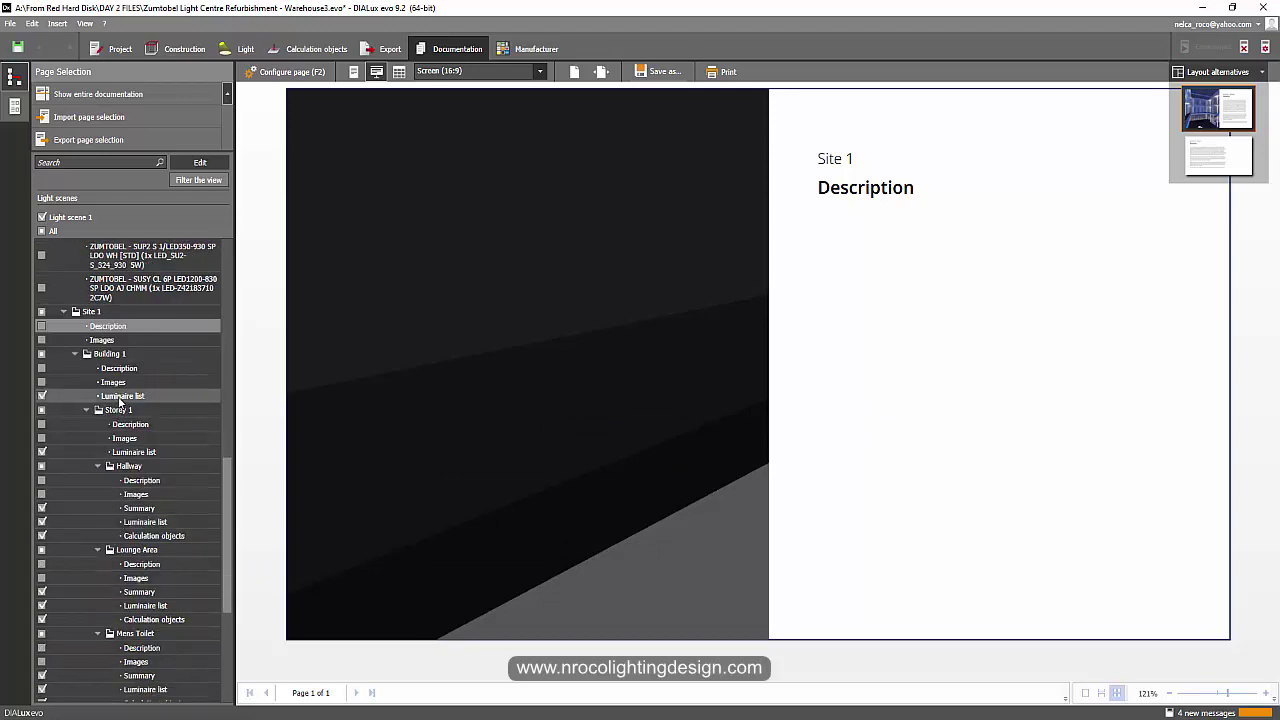
{"action": "left_click", "coordinate": [121, 397]}
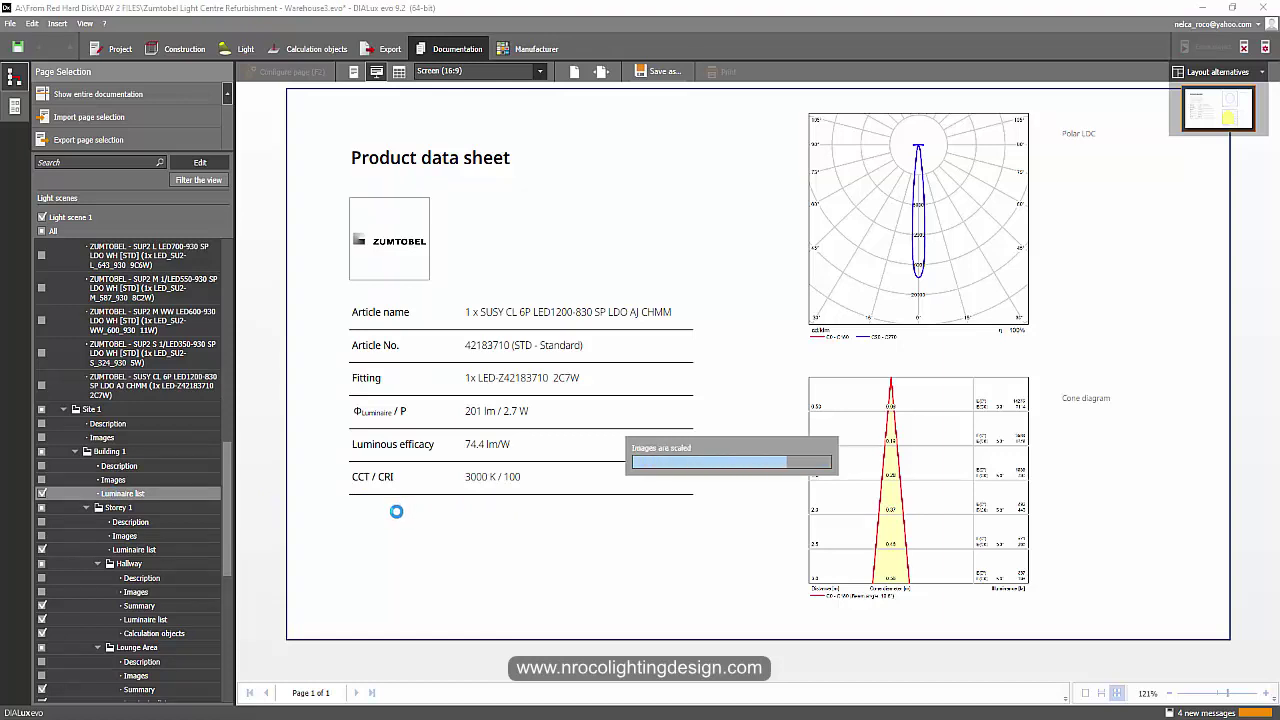
Try the compact table layout for the Building 1 luminaire list
{"action": "scroll", "coordinate": [413, 512], "scroll_direction": "down", "scroll_amount": 5}
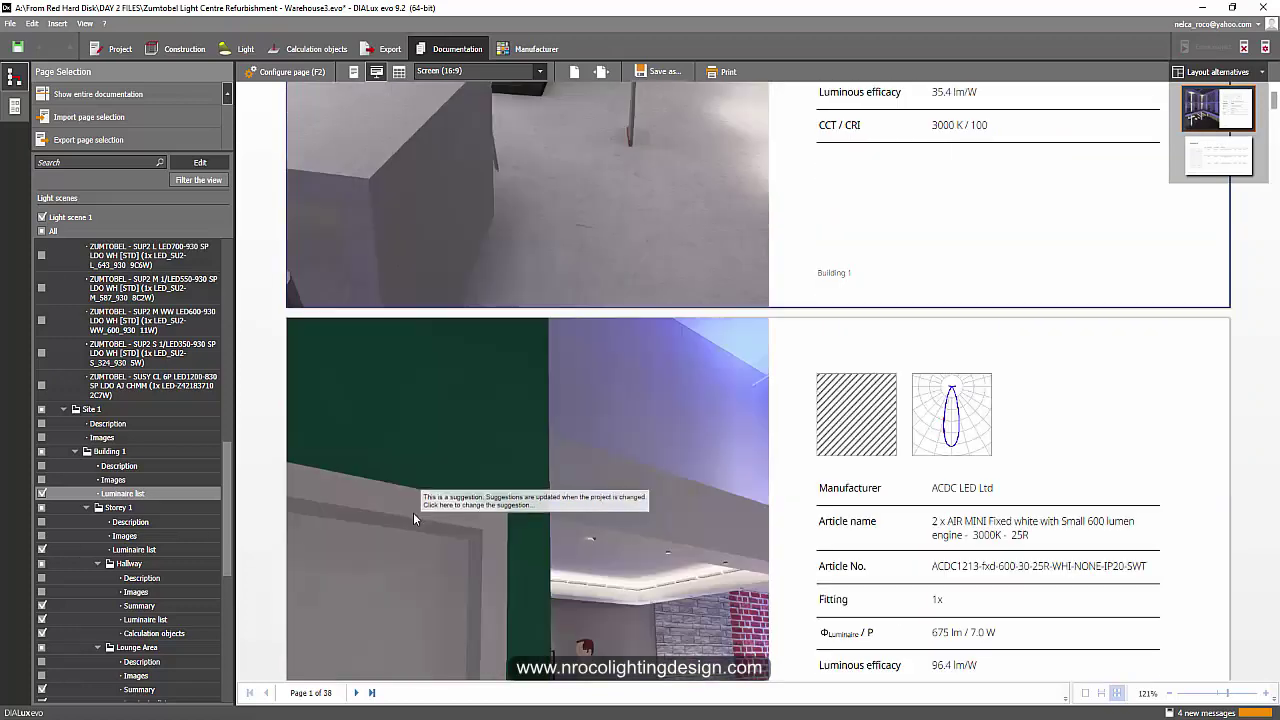
{"action": "scroll", "coordinate": [415, 514], "scroll_direction": "down", "scroll_amount": 10}
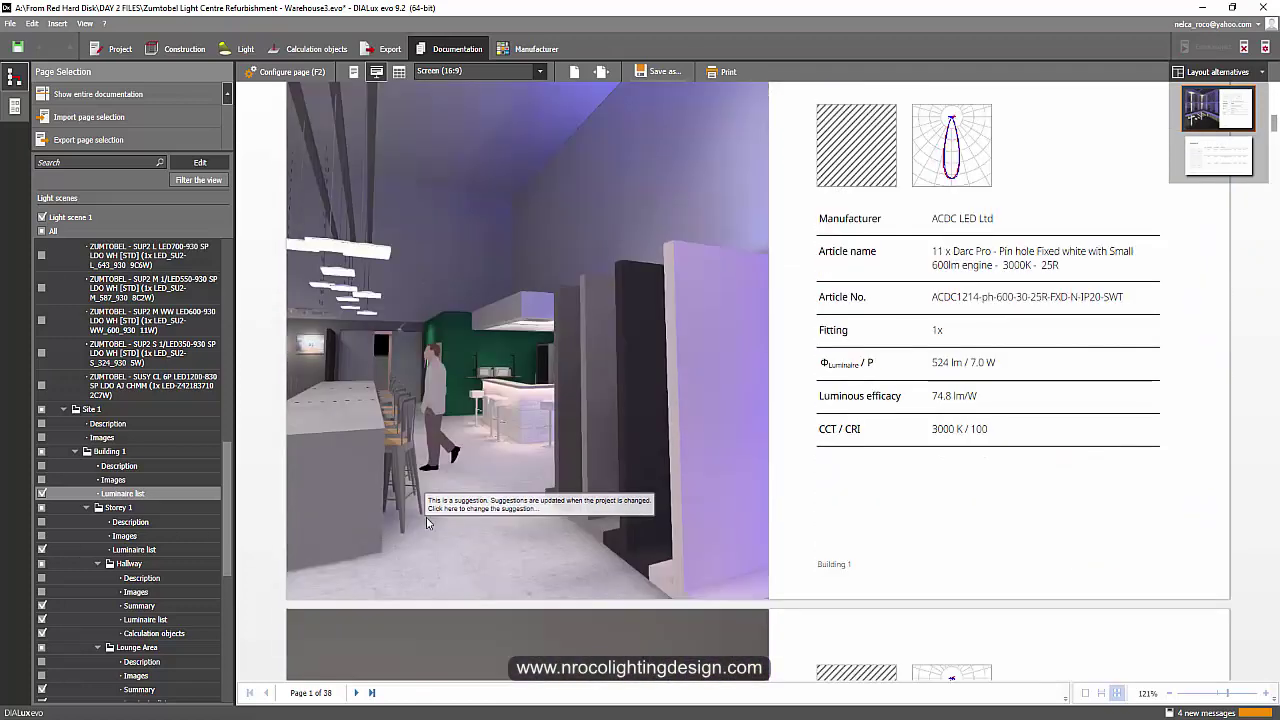
{"action": "scroll", "coordinate": [614, 517], "scroll_direction": "down", "scroll_amount": 5}
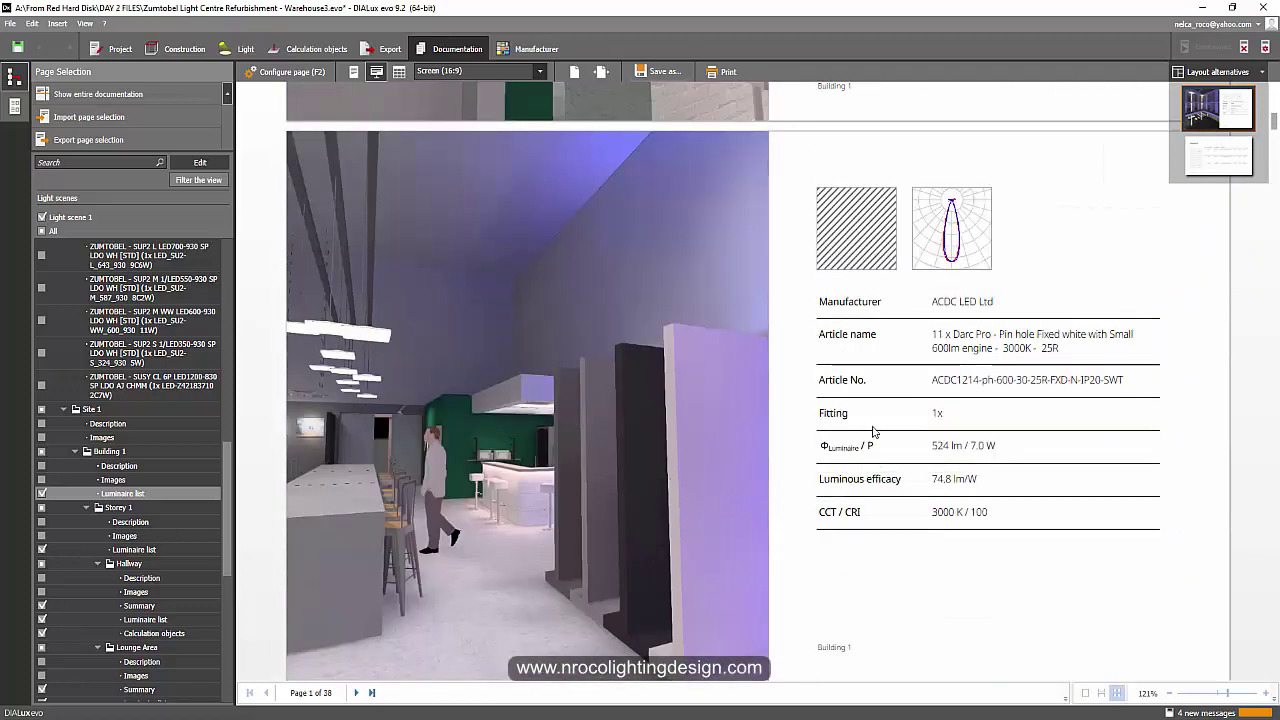
{"action": "left_click", "coordinate": [1216, 162]}
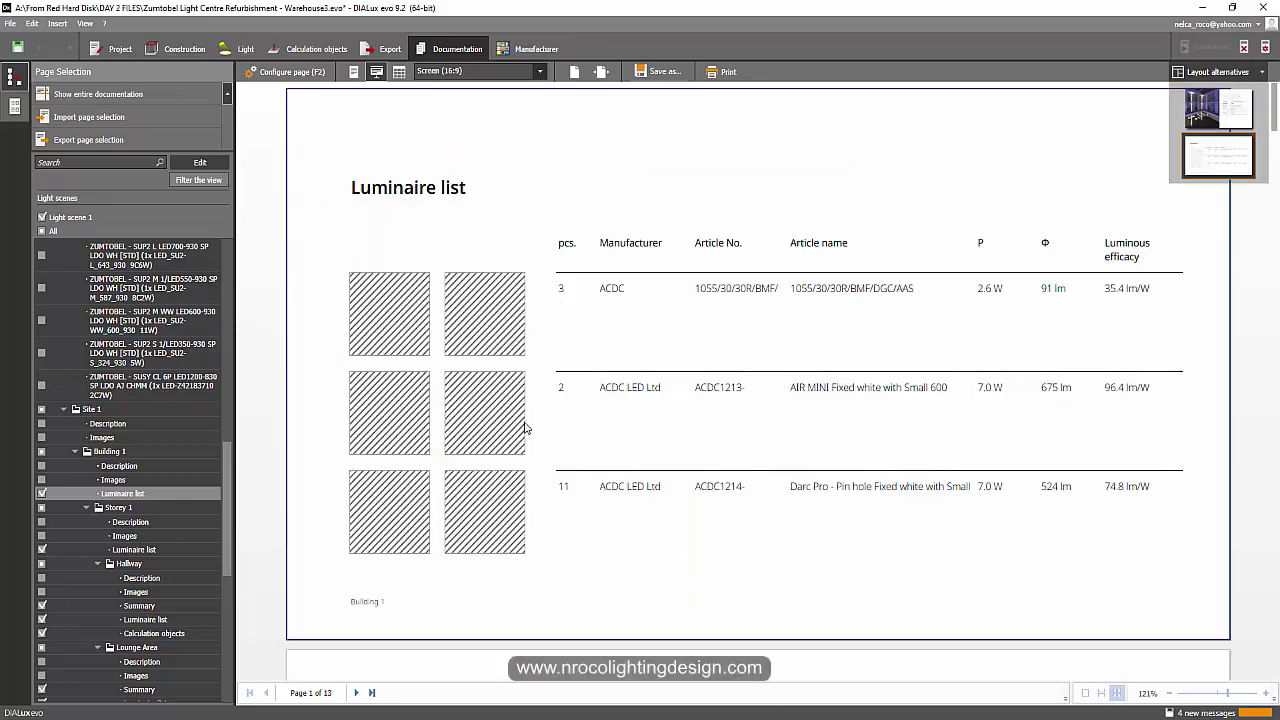
Scroll through the luminaire pages and switch the list back to individual data sheets
{"action": "scroll", "coordinate": [480, 334], "scroll_direction": "down", "scroll_amount": 15}
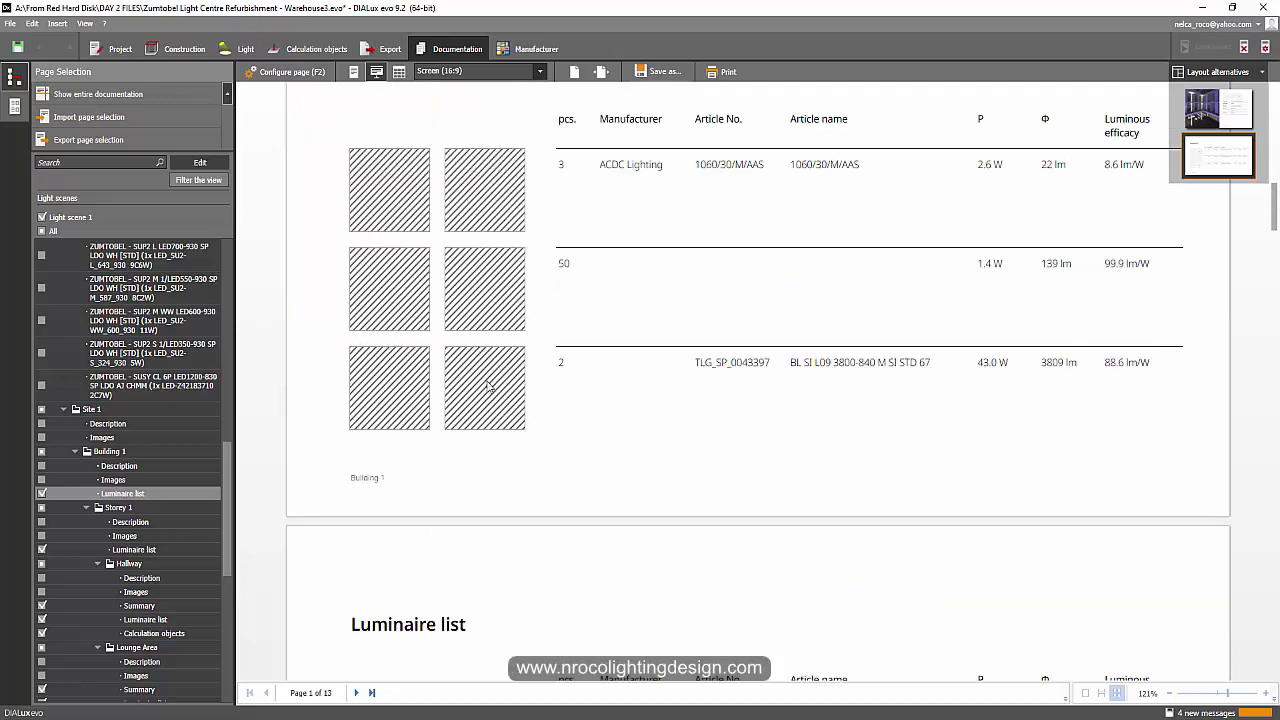
{"action": "scroll", "coordinate": [488, 382], "scroll_direction": "down", "scroll_amount": 8}
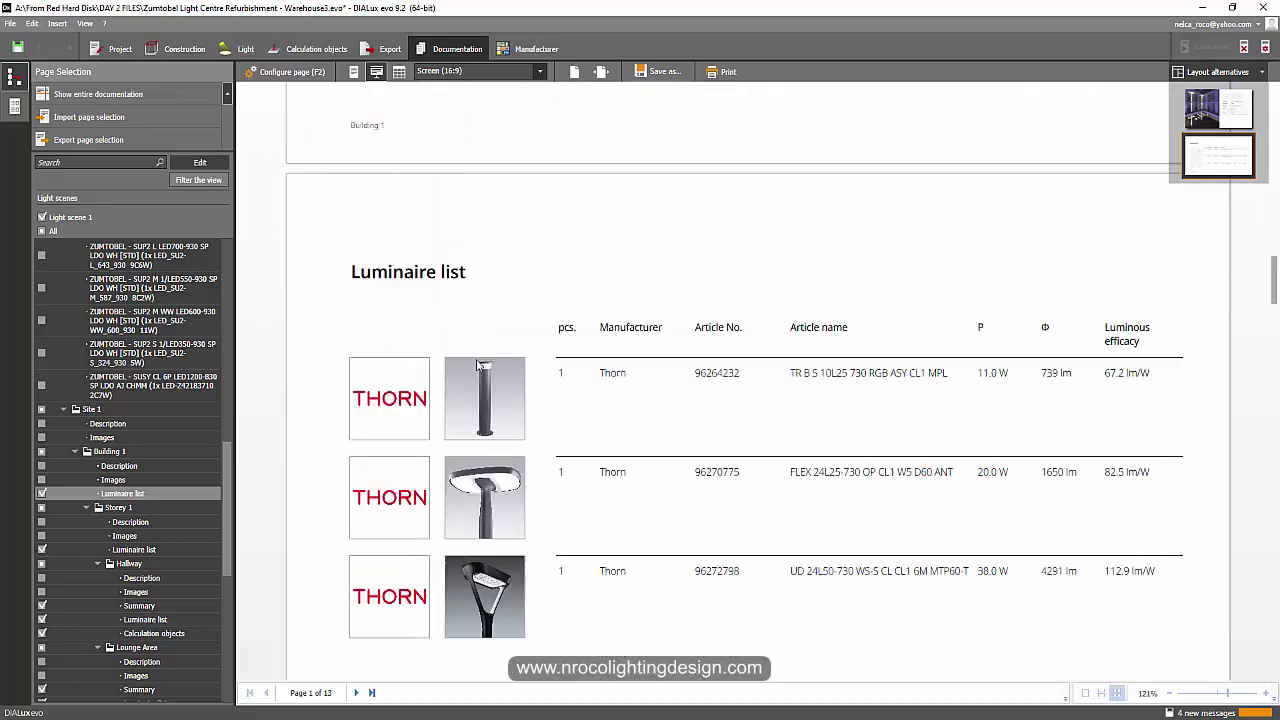
{"action": "scroll", "coordinate": [480, 370], "scroll_direction": "down", "scroll_amount": 3}
{"action": "scroll", "coordinate": [503, 422], "scroll_direction": "down", "scroll_amount": 18}
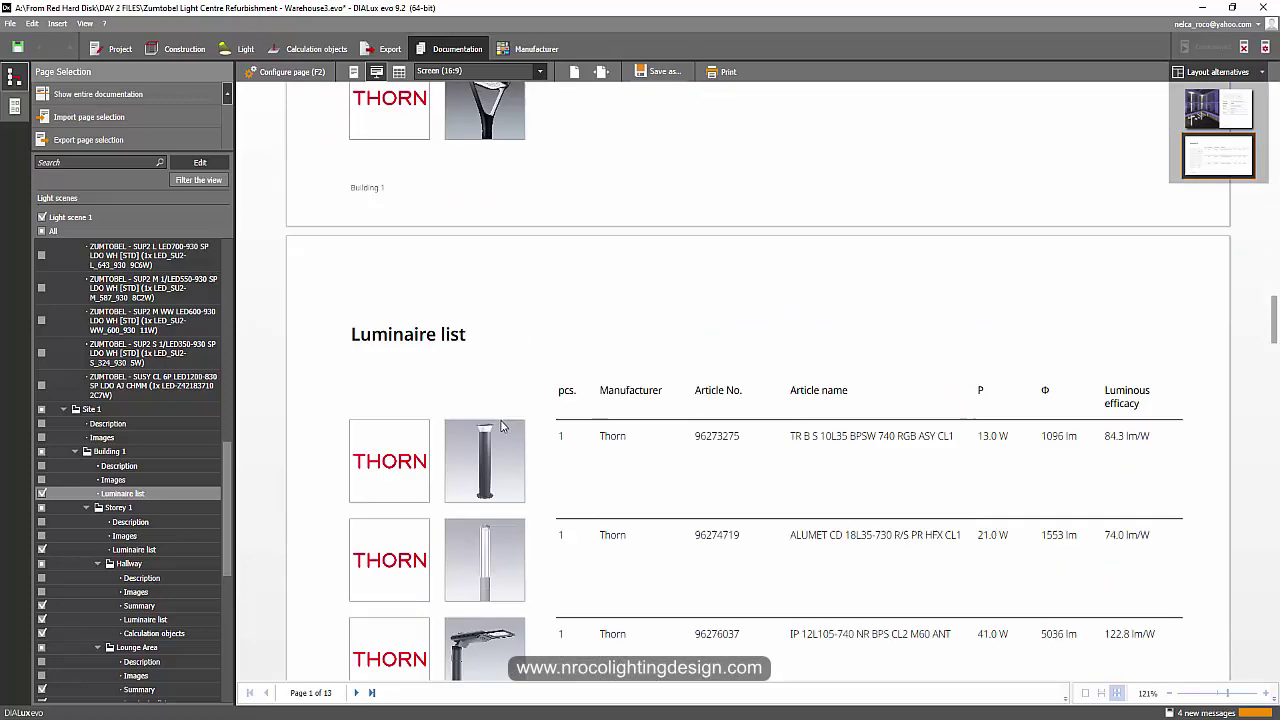
{"action": "scroll", "coordinate": [500, 430], "scroll_direction": "down", "scroll_amount": 10}
{"action": "scroll", "coordinate": [492, 458], "scroll_direction": "down", "scroll_amount": 10}
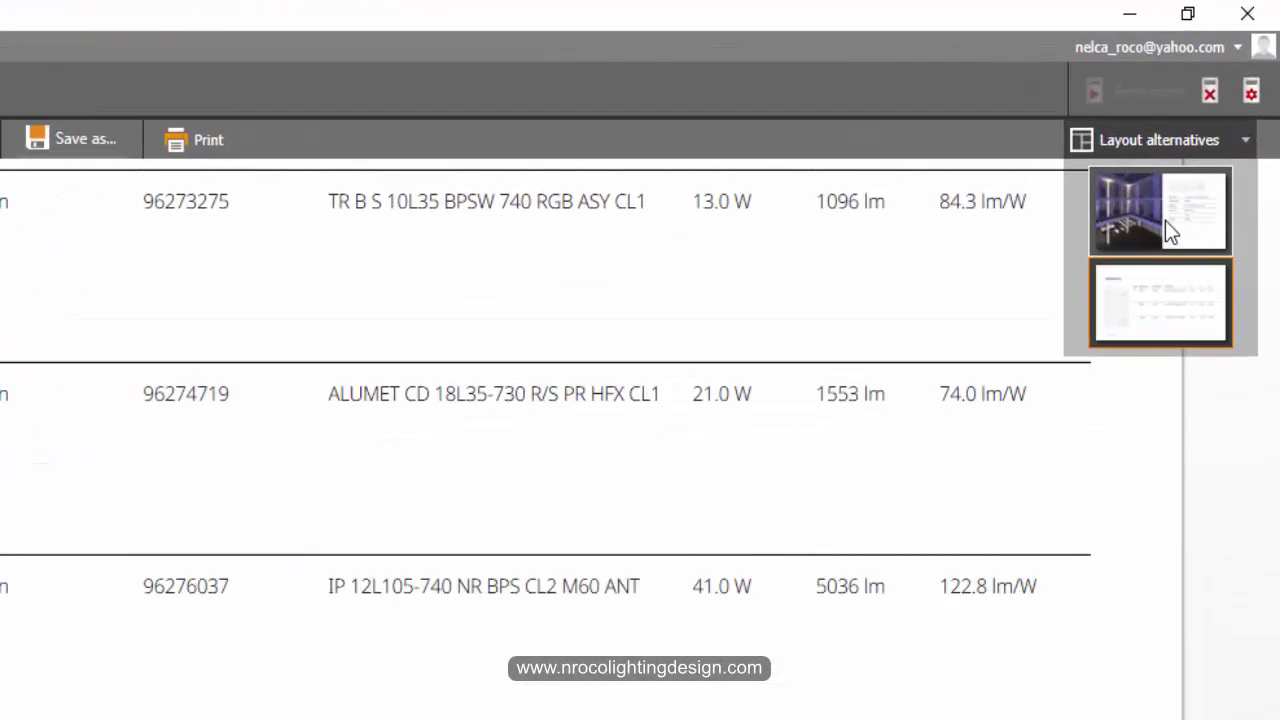
{"action": "left_click", "coordinate": [1166, 222]}
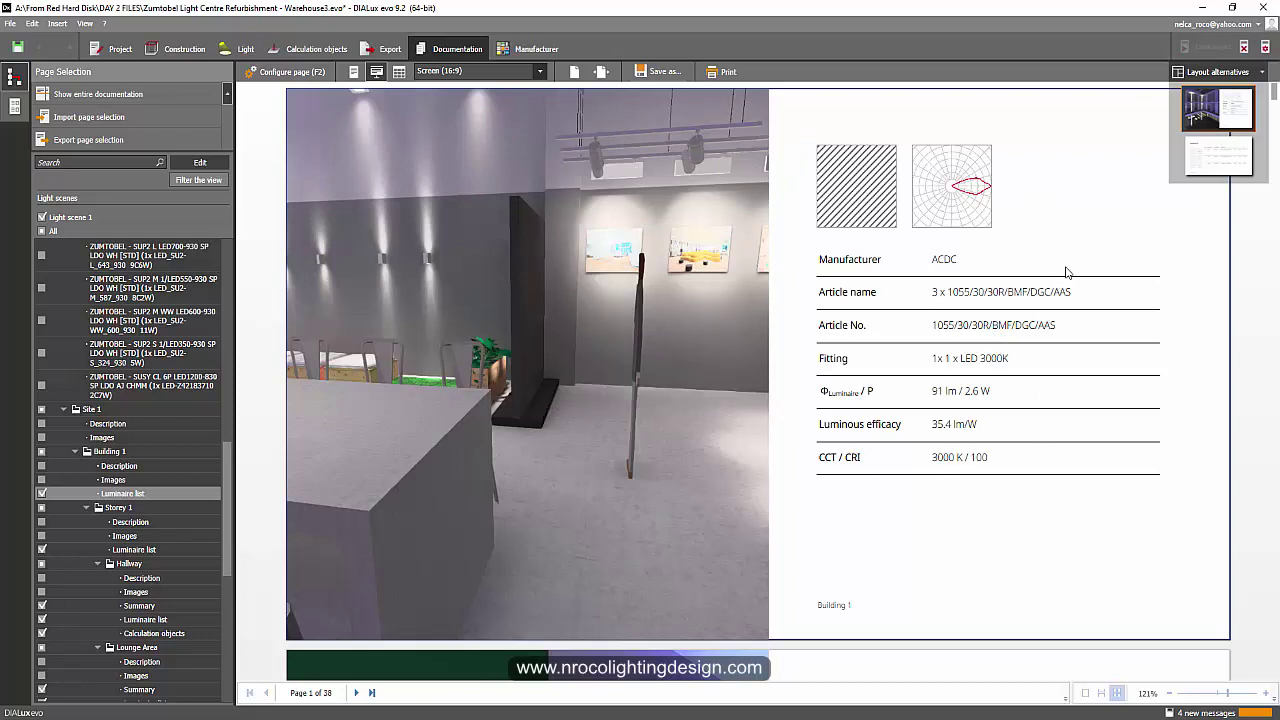
Dismiss the popup and switch the Building 1 luminaire list to the table layout with three luminaires per page
{"action": "left_click", "coordinate": [731, 331]}
{"action": "left_click", "coordinate": [1212, 163]}
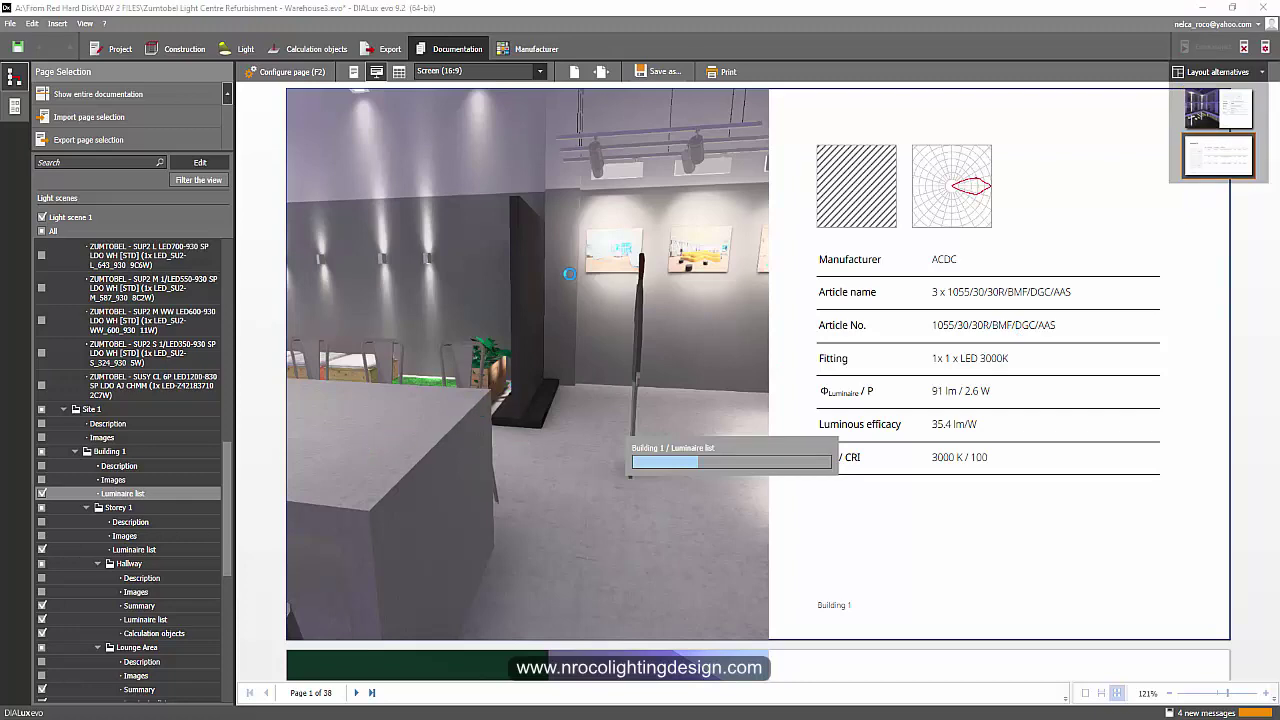
{"action": "scroll", "coordinate": [130, 440], "scroll_direction": "down", "scroll_amount": 2}
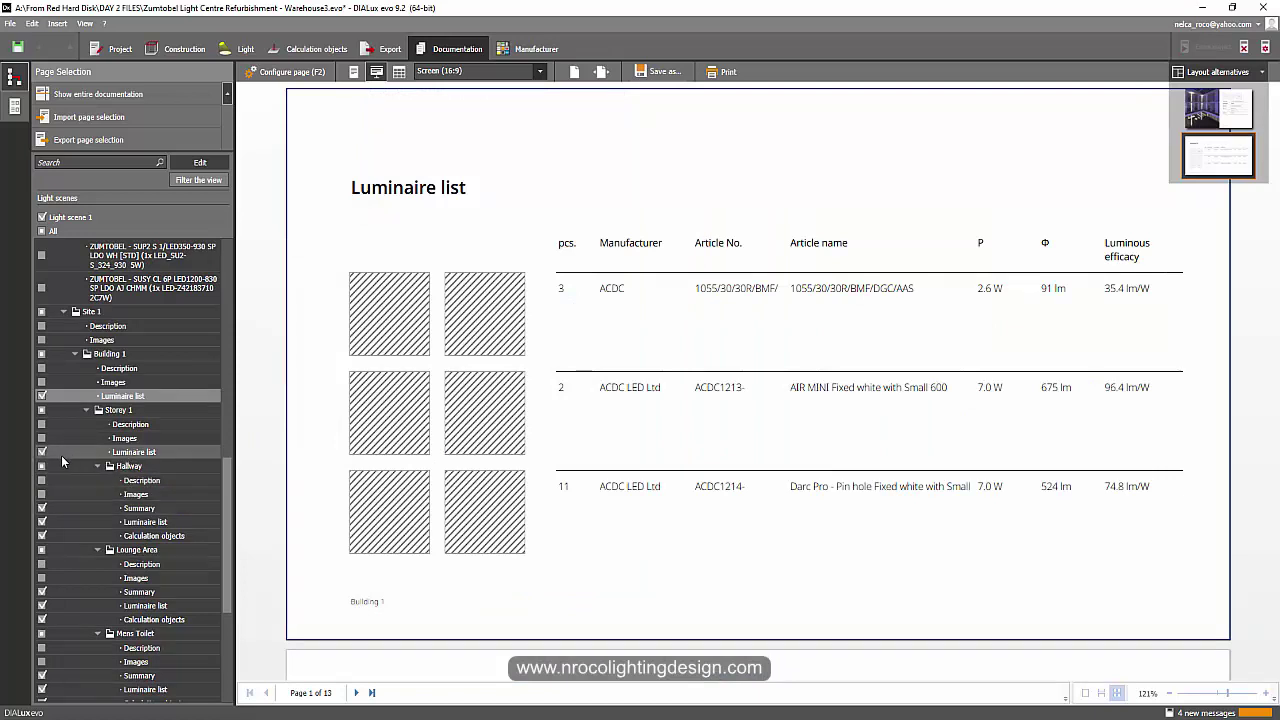
Review the Hallway summary pages and exclude the Hallway calculation objects page
{"action": "left_click", "coordinate": [139, 512]}
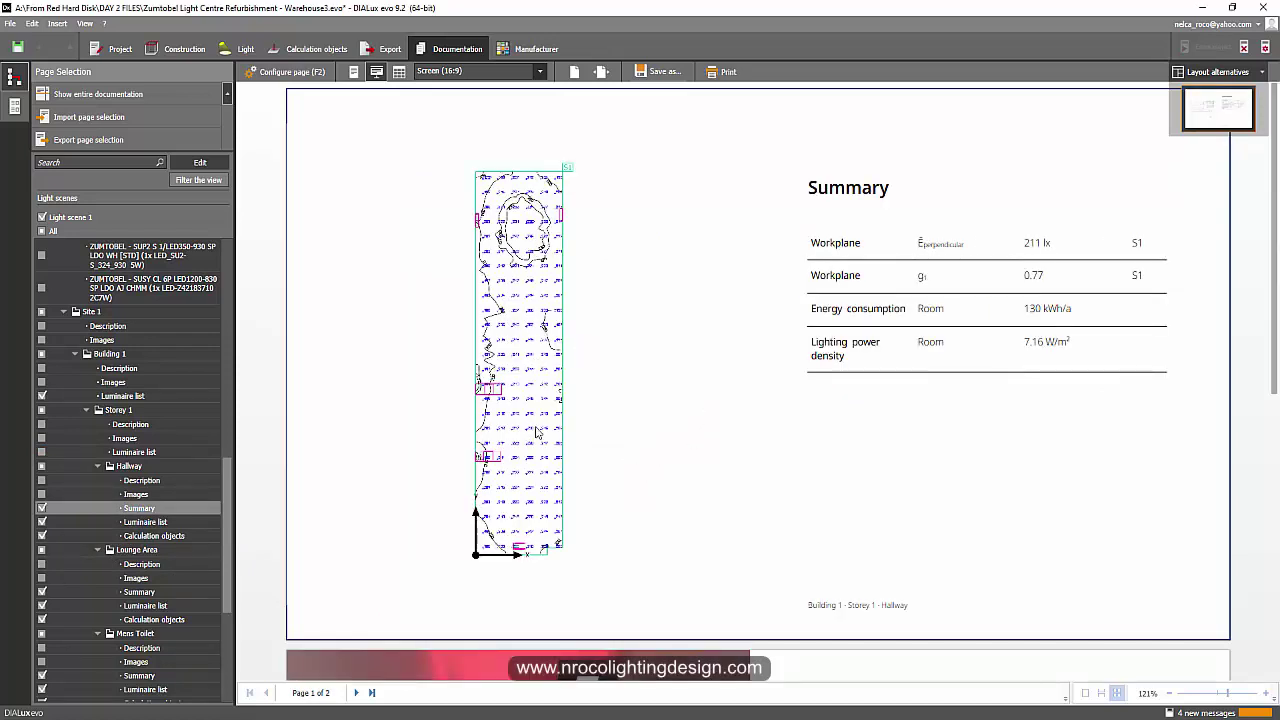
{"action": "scroll", "coordinate": [850, 362], "scroll_direction": "down", "scroll_amount": 5}
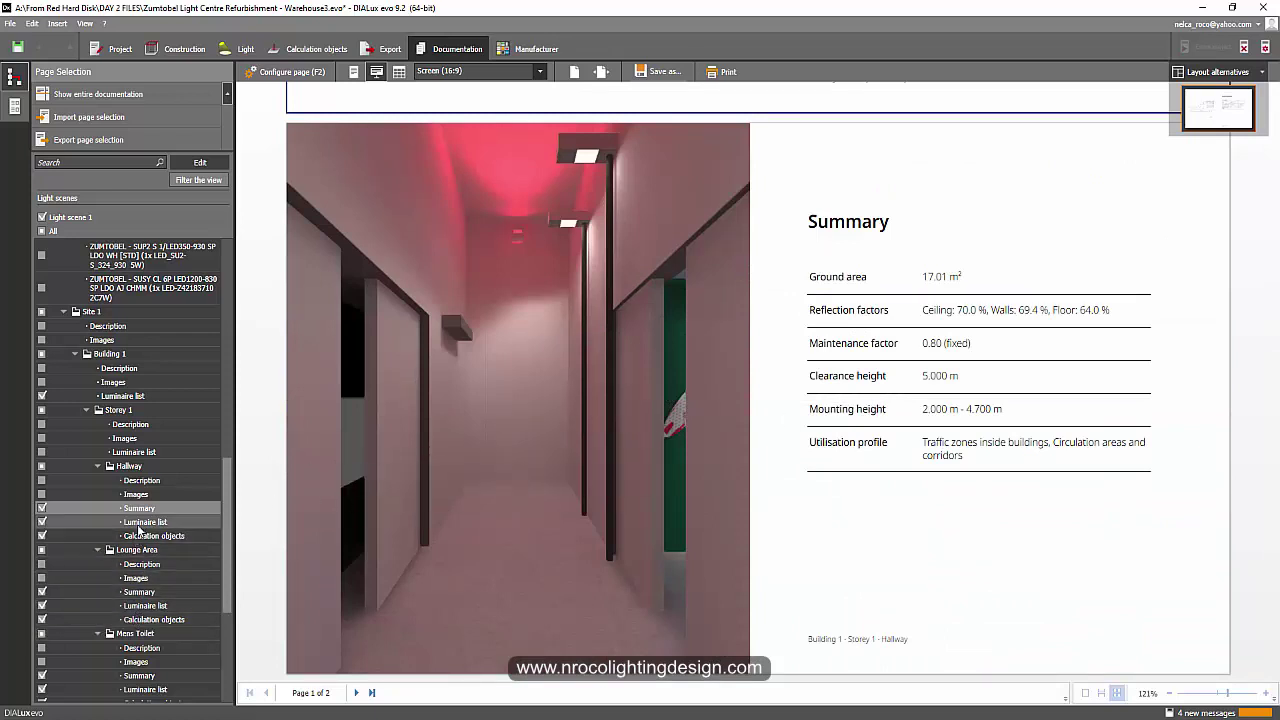
{"action": "left_click", "coordinate": [41, 536]}
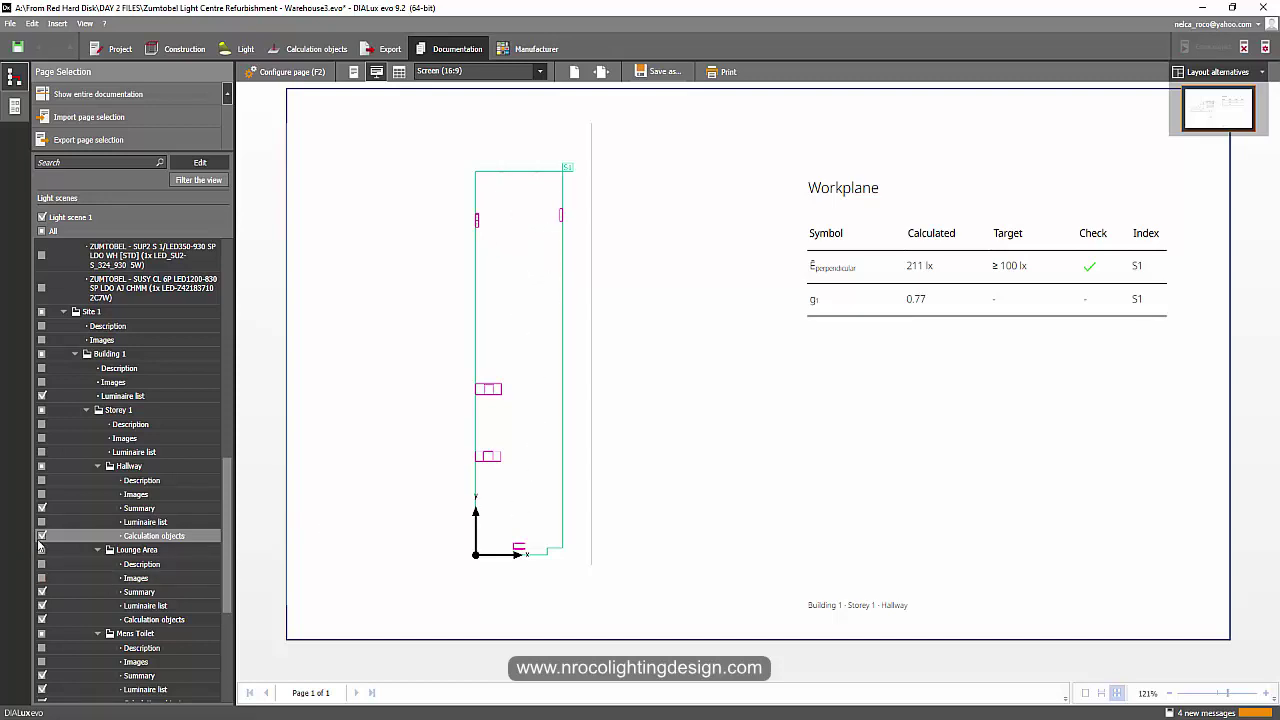
Exclude the Lounge Area luminaire list and calculation objects, then review its summary pages
{"action": "left_click", "coordinate": [41, 605]}
{"action": "left_click", "coordinate": [41, 619]}
{"action": "left_click", "coordinate": [140, 593]}
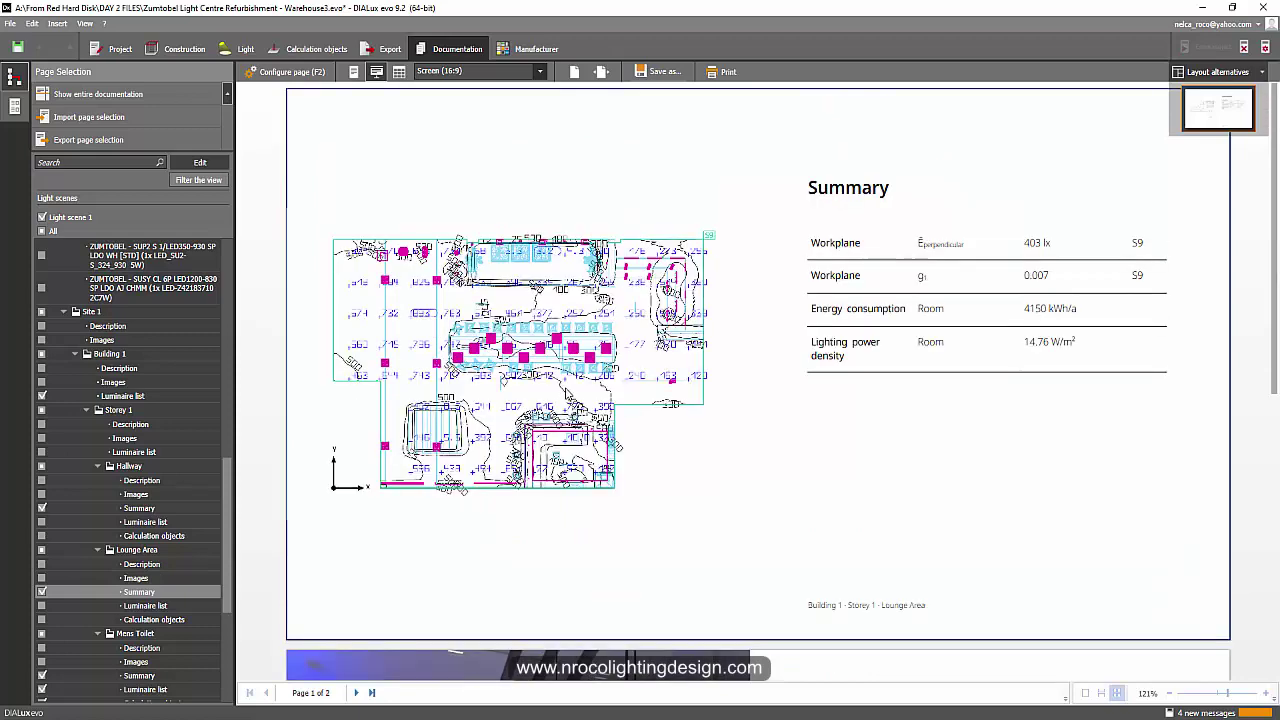
{"action": "scroll", "coordinate": [565, 395], "scroll_direction": "down", "scroll_amount": 5}
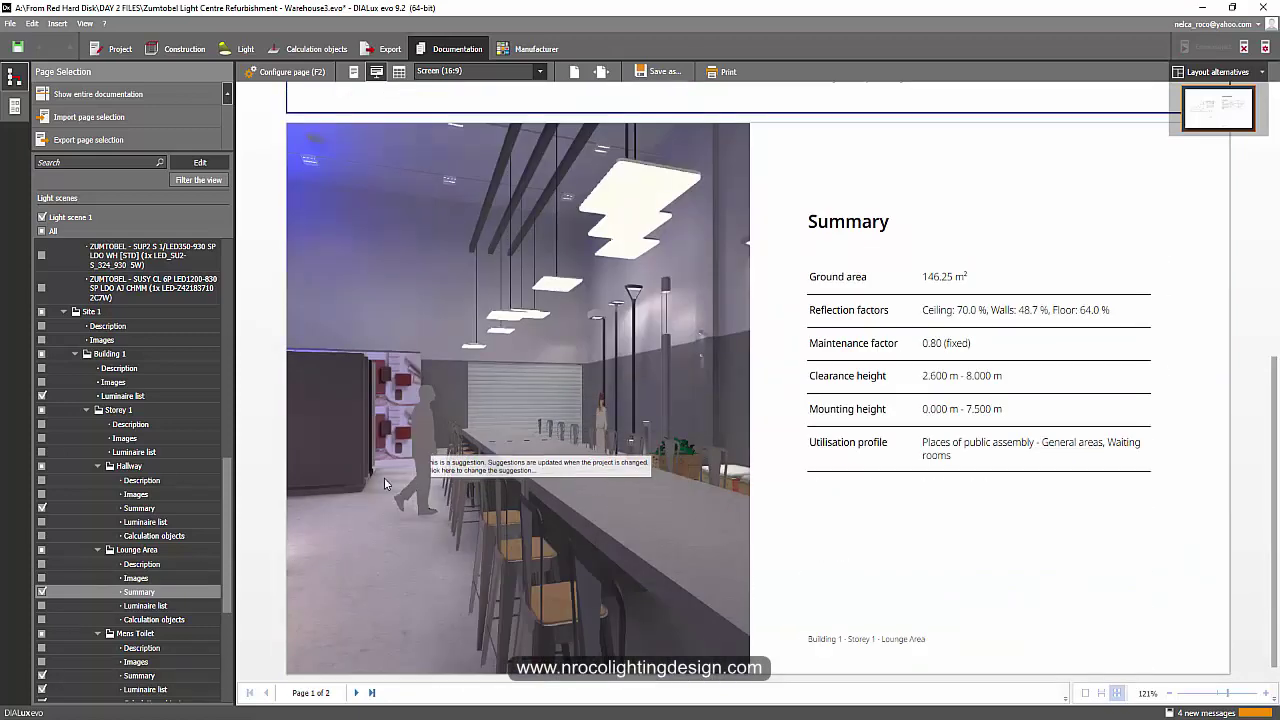
{"action": "scroll", "coordinate": [150, 520], "scroll_direction": "down", "scroll_amount": 5}
Exclude luminaire lists and calculation objects for Mens Toilet, Mens Urinal and Storage, then preview Contacts
{"action": "left_click", "coordinate": [41, 497]}
{"action": "left_click", "coordinate": [41, 484]}
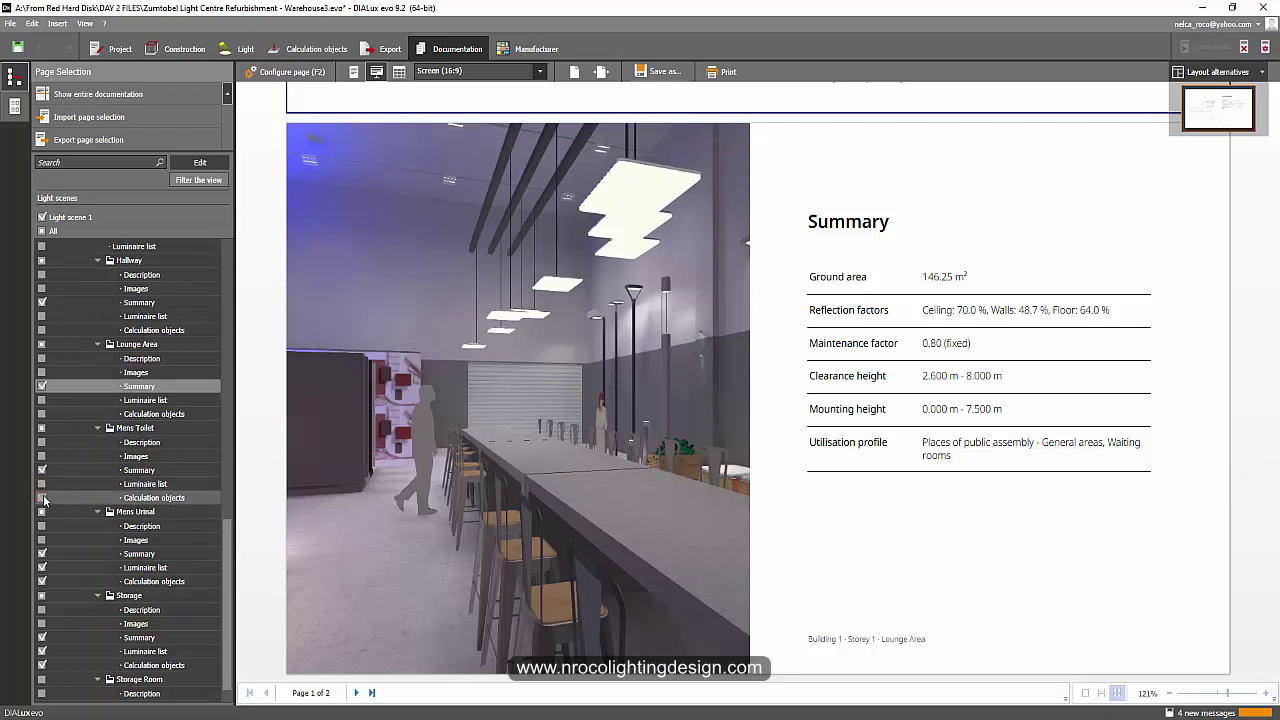
{"action": "left_click", "coordinate": [41, 567]}
{"action": "left_click", "coordinate": [41, 581]}
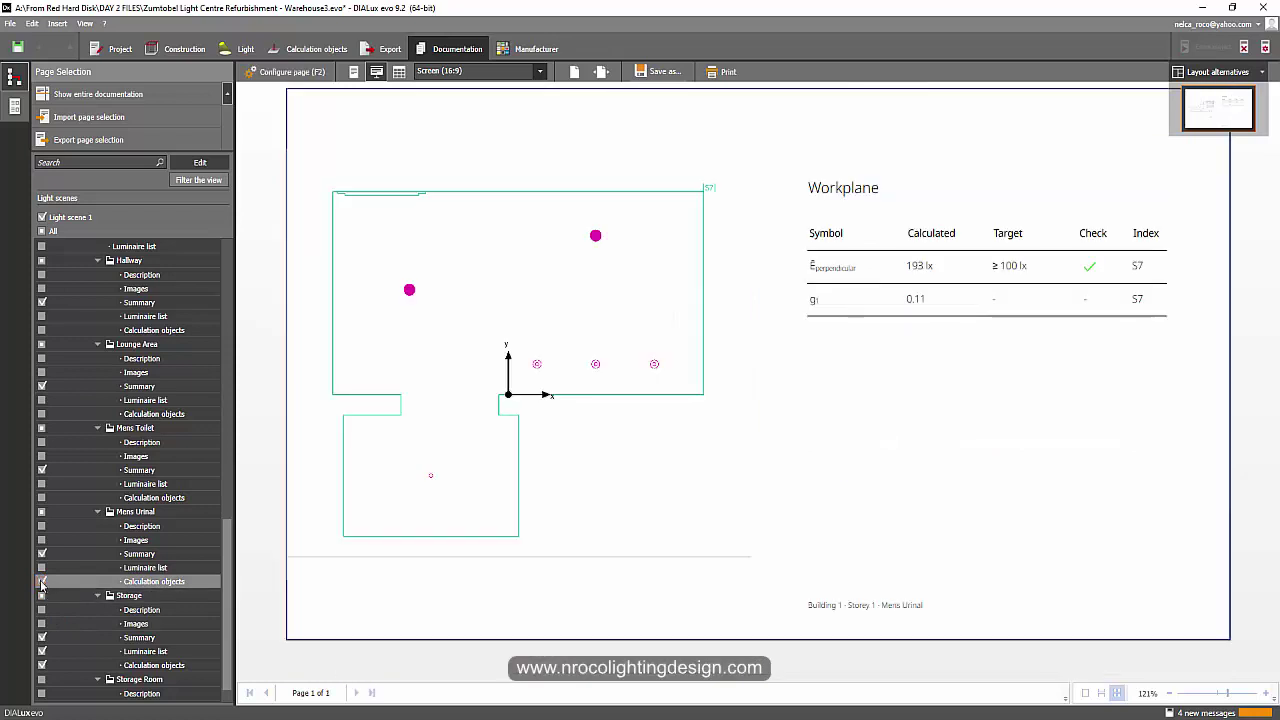
{"action": "scroll", "coordinate": [45, 627], "scroll_direction": "down", "scroll_amount": 1}
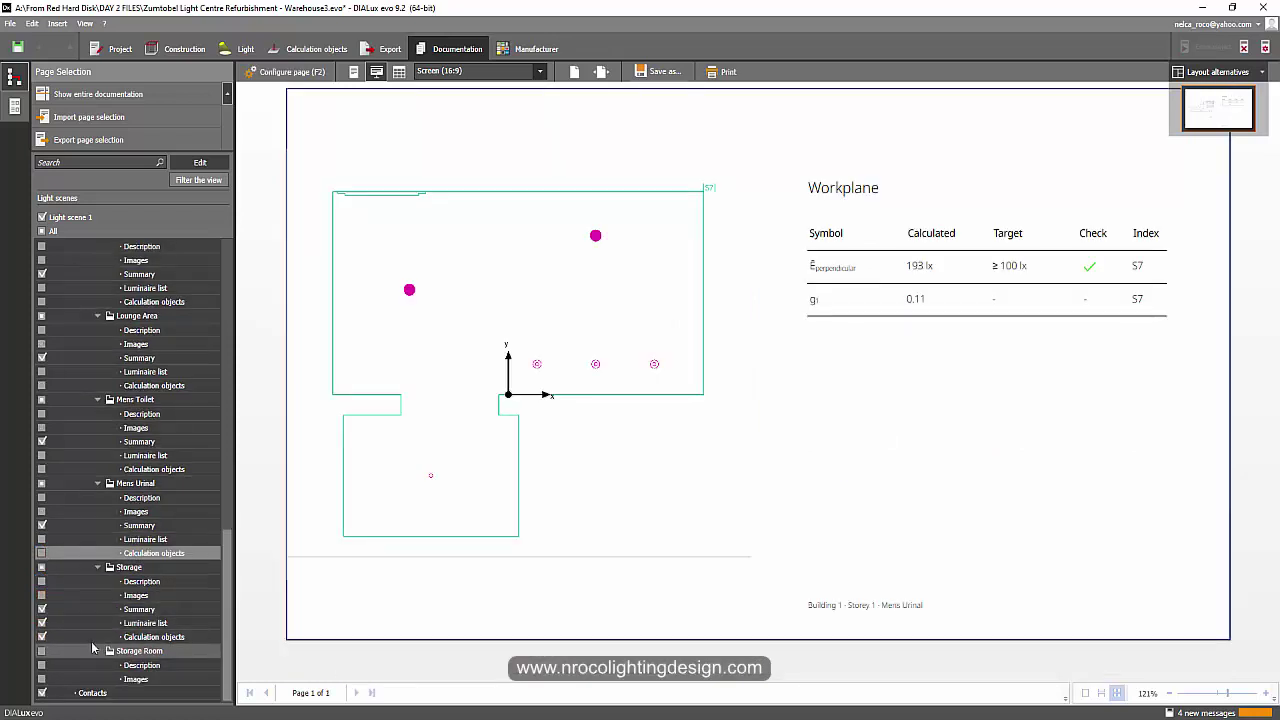
{"action": "left_click", "coordinate": [41, 637]}
{"action": "left_click", "coordinate": [41, 623]}
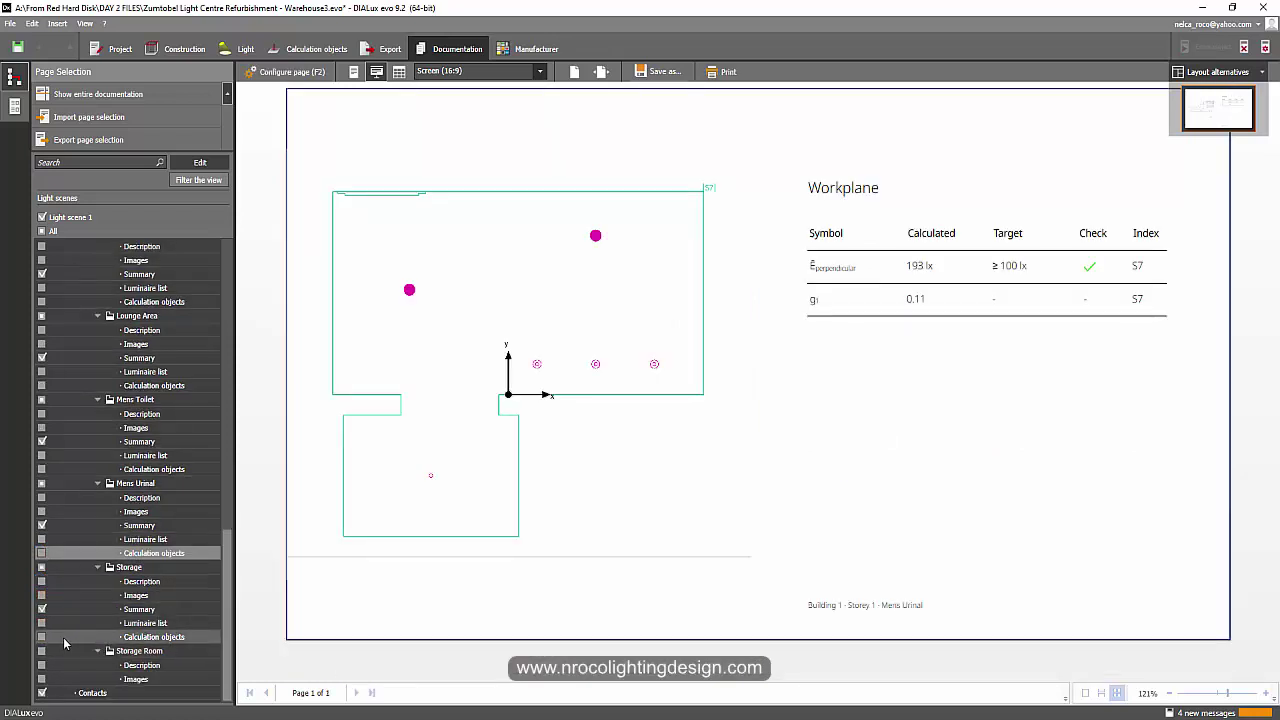
{"action": "left_click", "coordinate": [108, 700]}
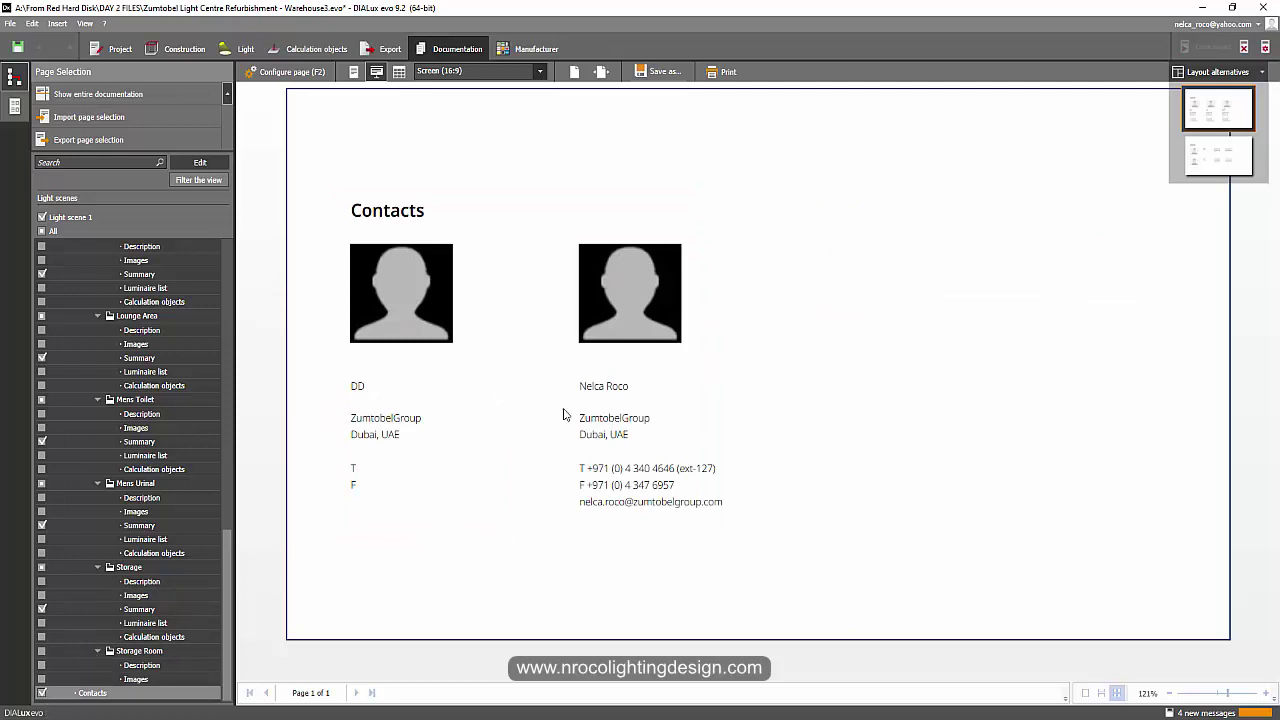
Add a new project contact filled with the electrical contractor's saved details
{"action": "left_click", "coordinate": [116, 60]}
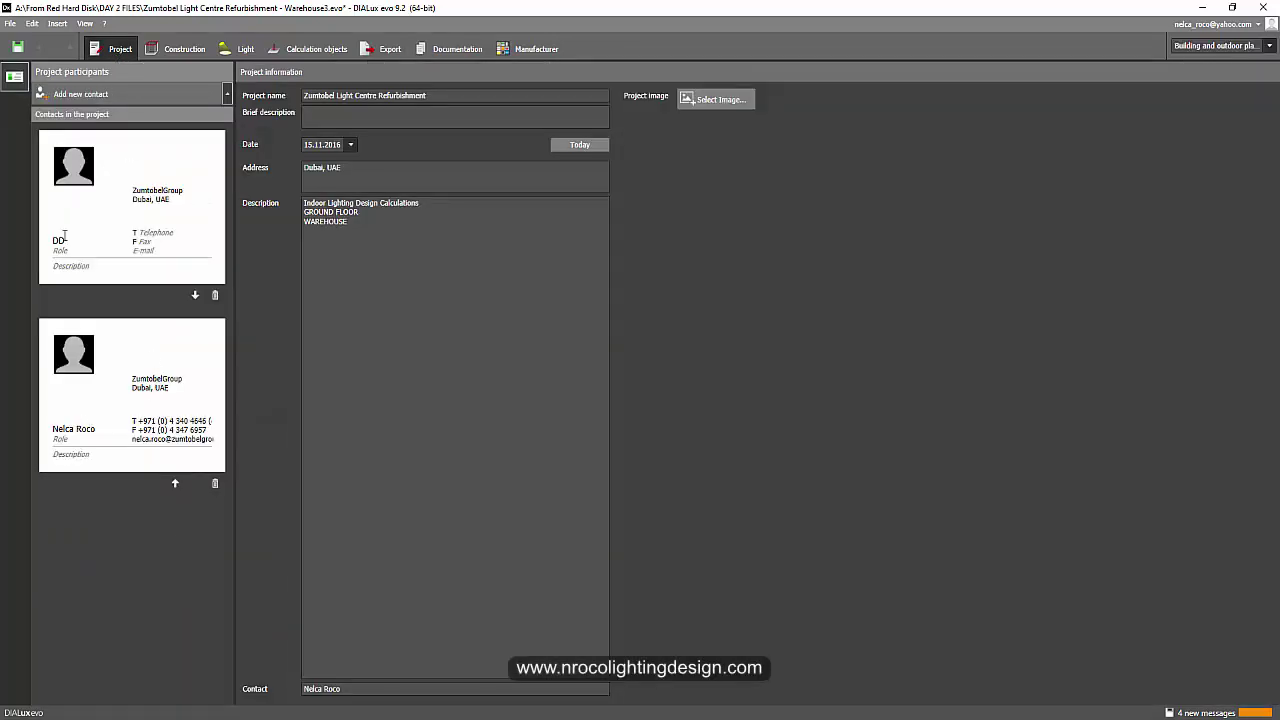
{"action": "left_click", "coordinate": [84, 97]}
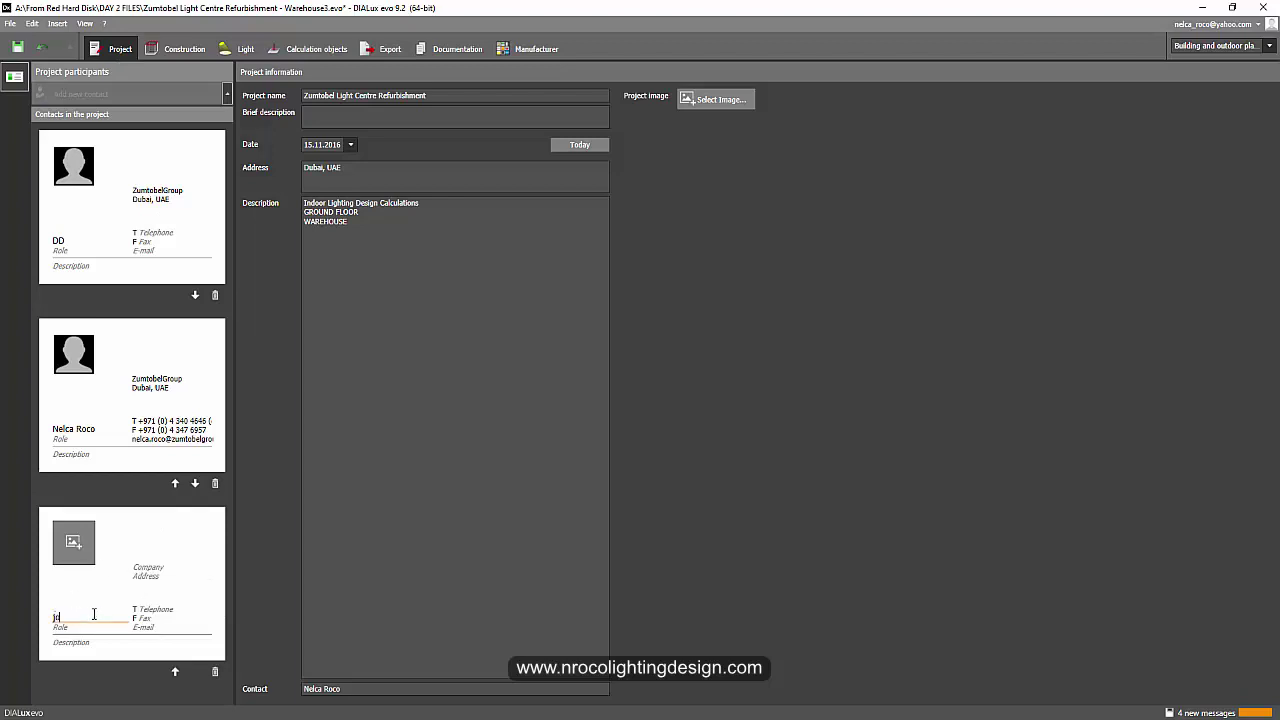
{"action": "type", "text": "en"}
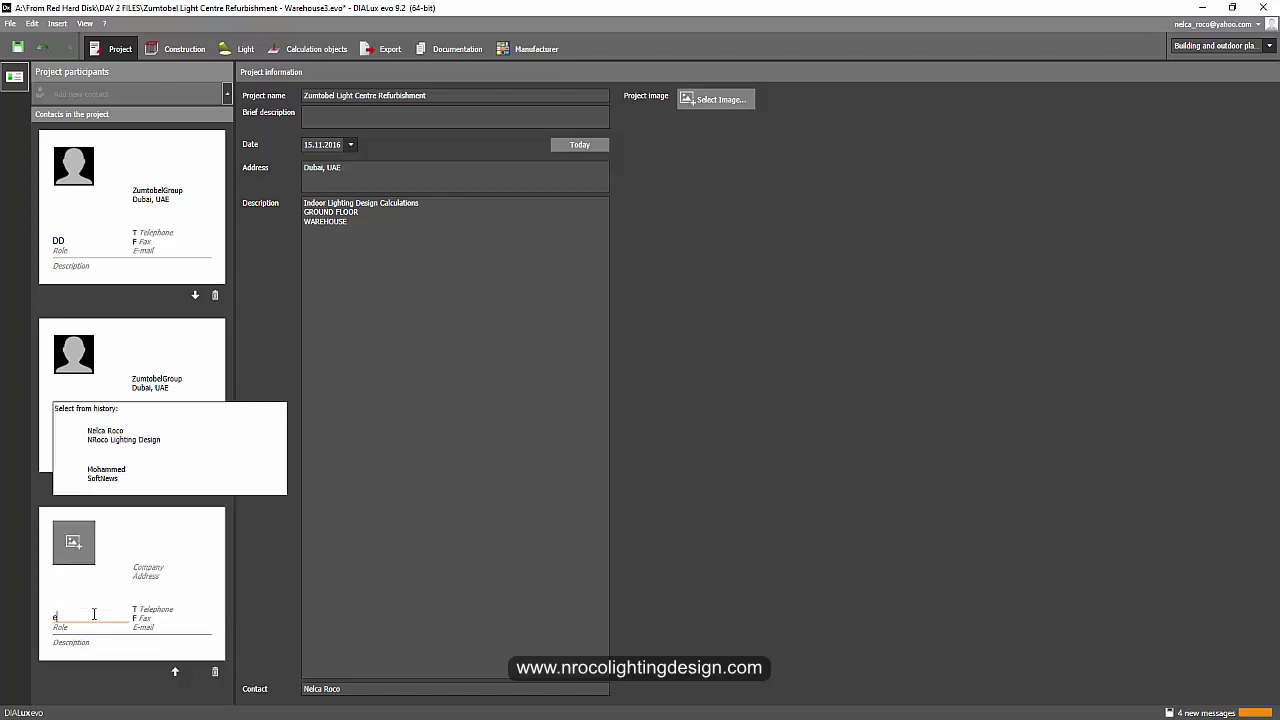
{"action": "left_click", "coordinate": [113, 697]}
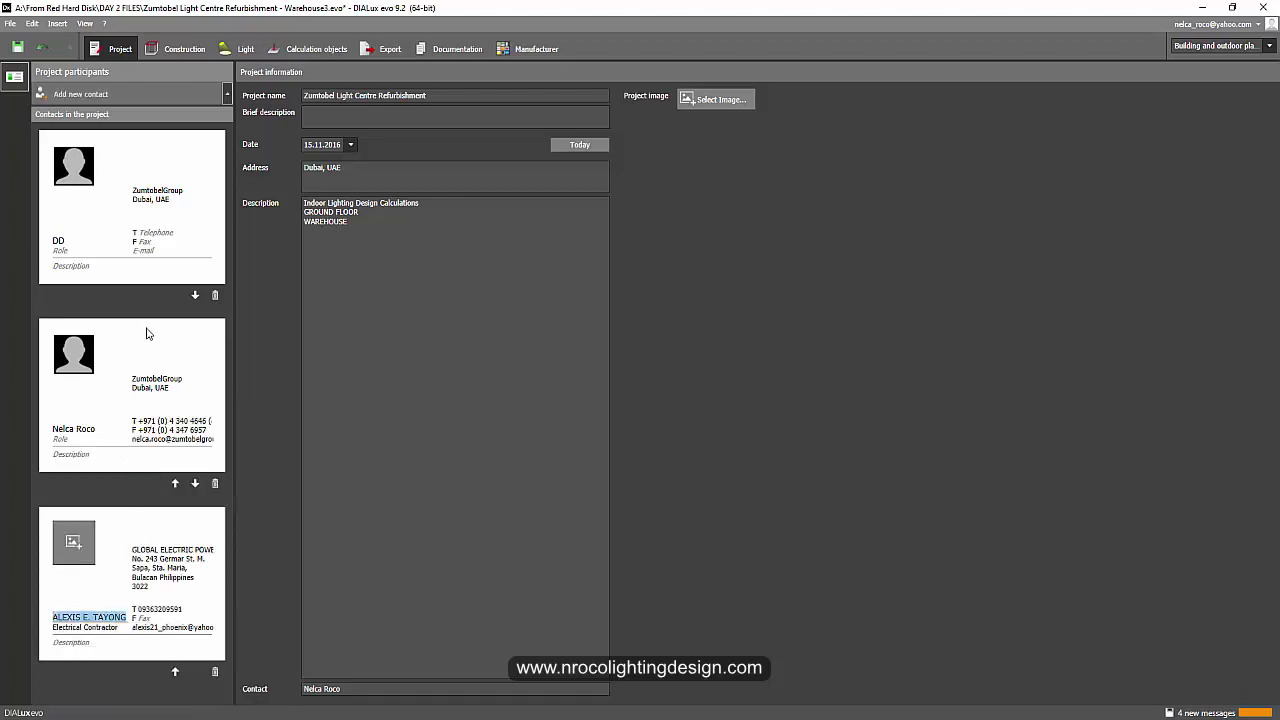
Edit the first contact's first name, move the second contact to the top, and return to Documentation
{"action": "left_click", "coordinate": [59, 238]}
{"action": "type", "text": "DD"}
{"action": "left_click", "coordinate": [175, 483]}
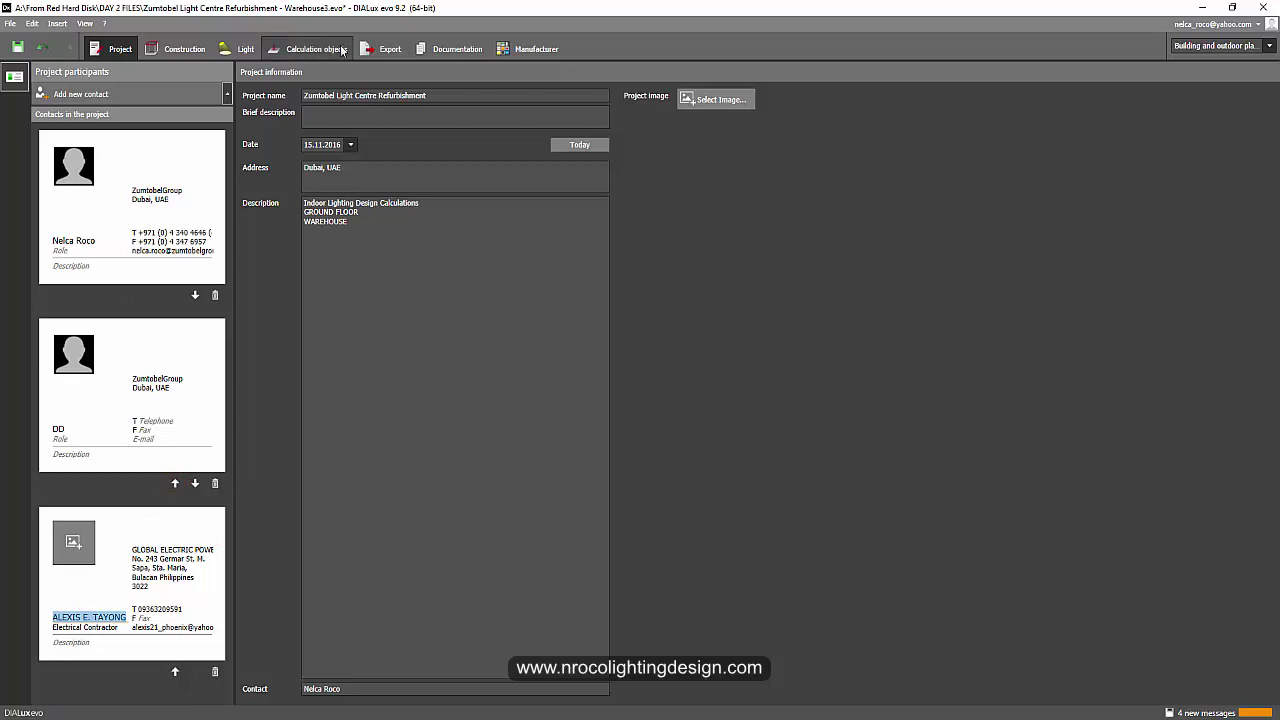
{"action": "left_click", "coordinate": [447, 49]}
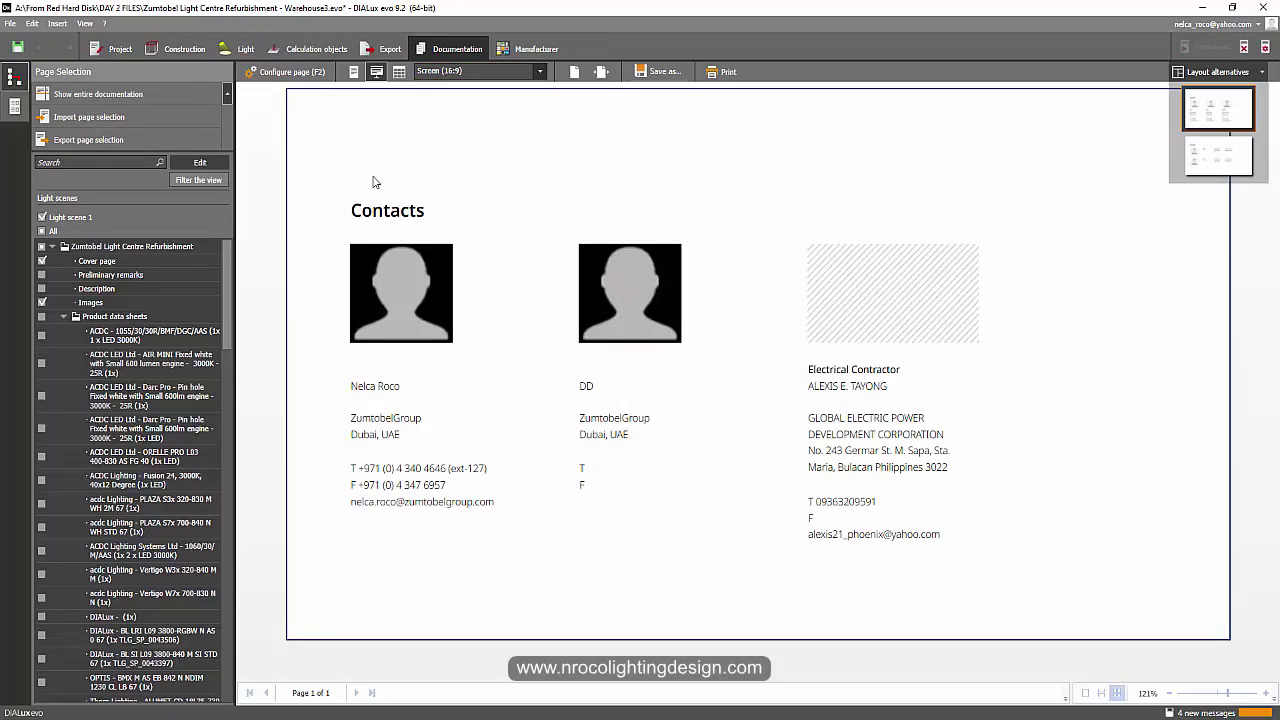
Export the selected pages to the Desktop as Zumtobel Light Centre Refurbishment_Presentation.pptx
{"action": "left_click", "coordinate": [188, 164]}
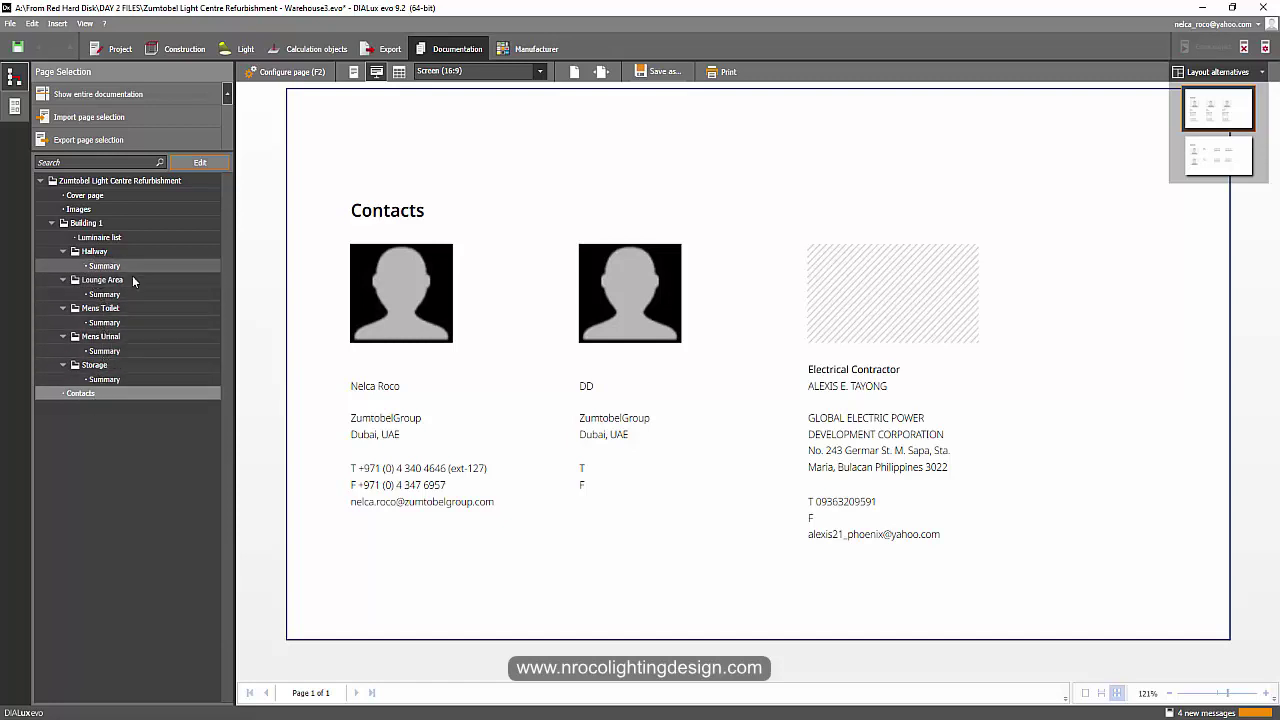
{"action": "left_click", "coordinate": [657, 76]}
{"action": "left_click", "coordinate": [692, 107]}
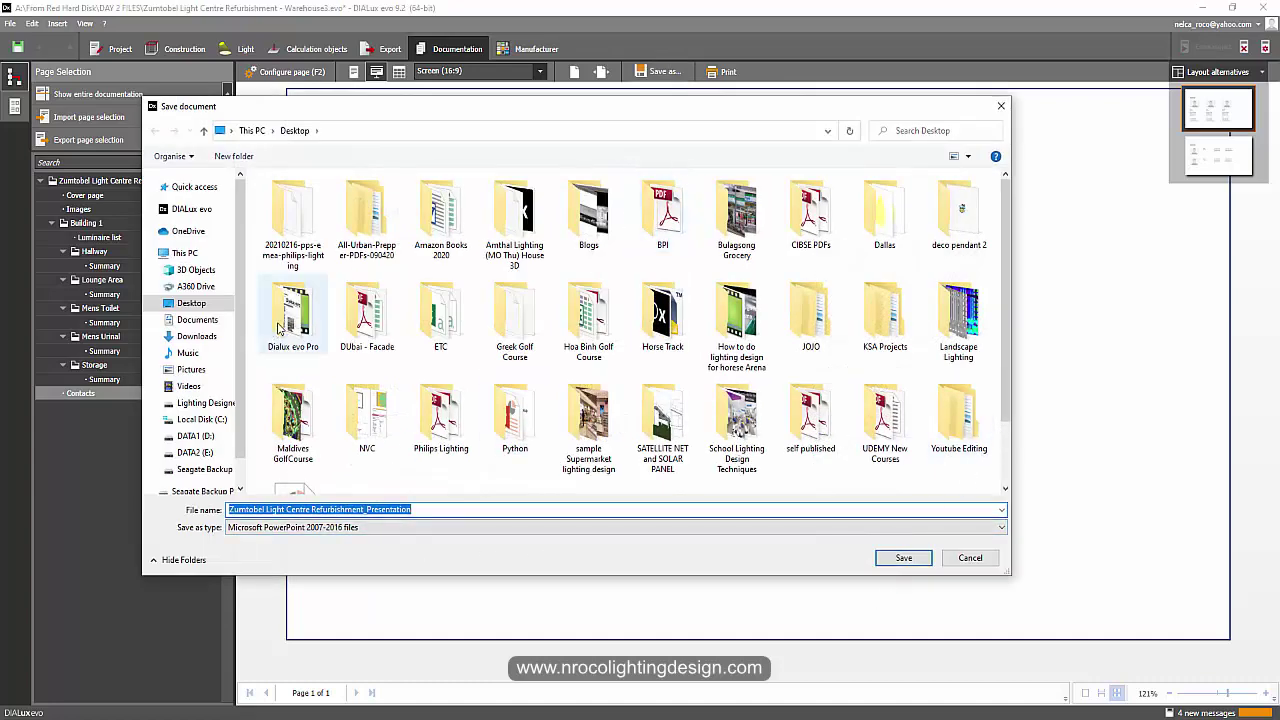
{"action": "left_click", "coordinate": [887, 562]}
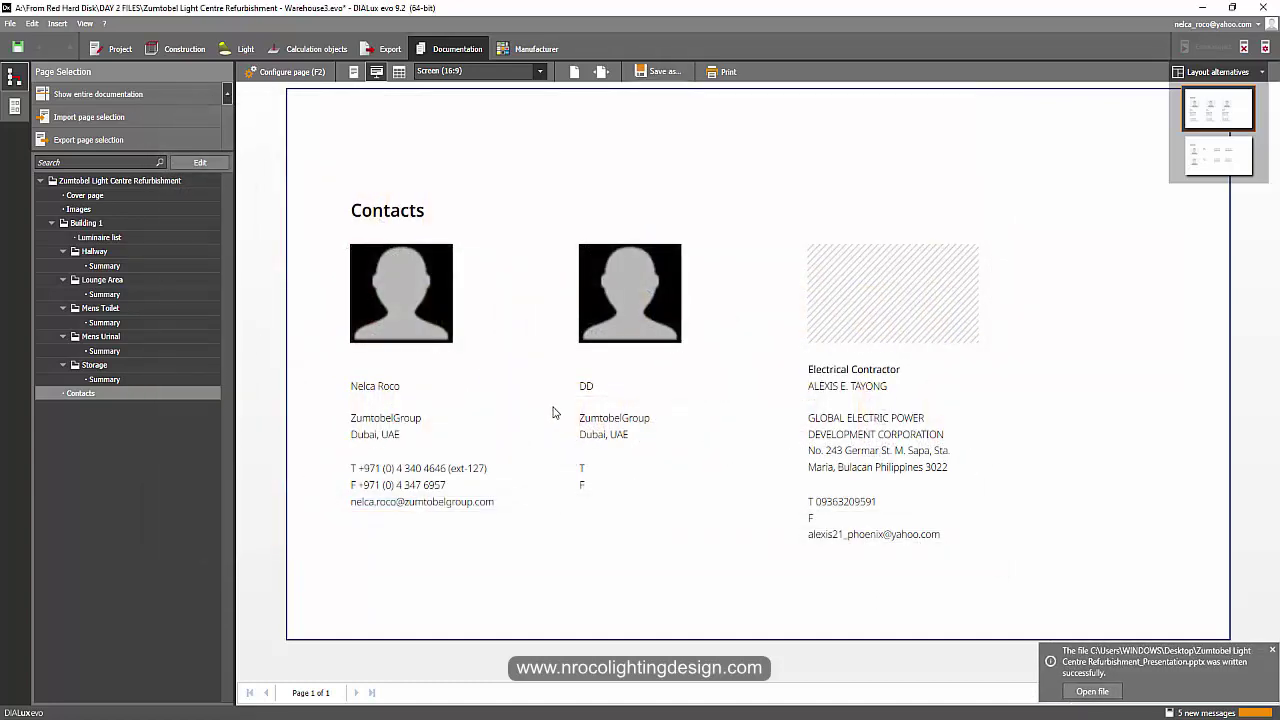
{"action": "left_click", "coordinate": [1086, 689]}
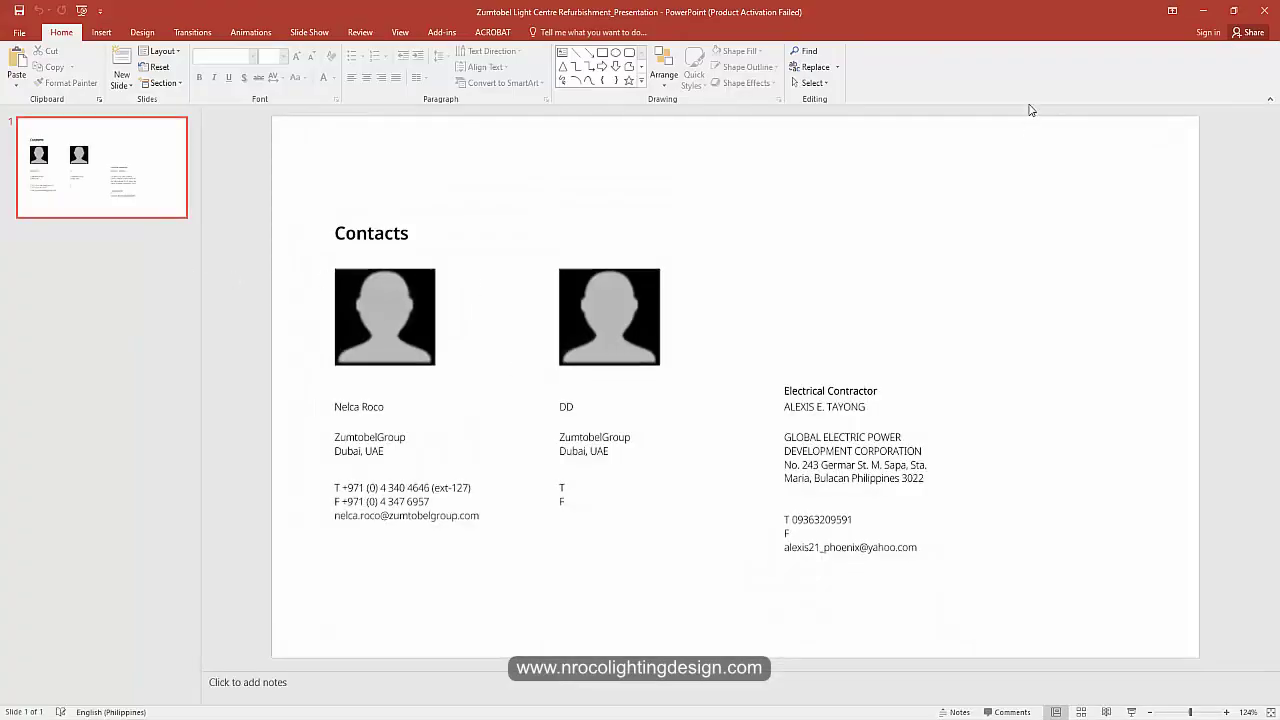
{"action": "left_click", "coordinate": [1265, 14]}
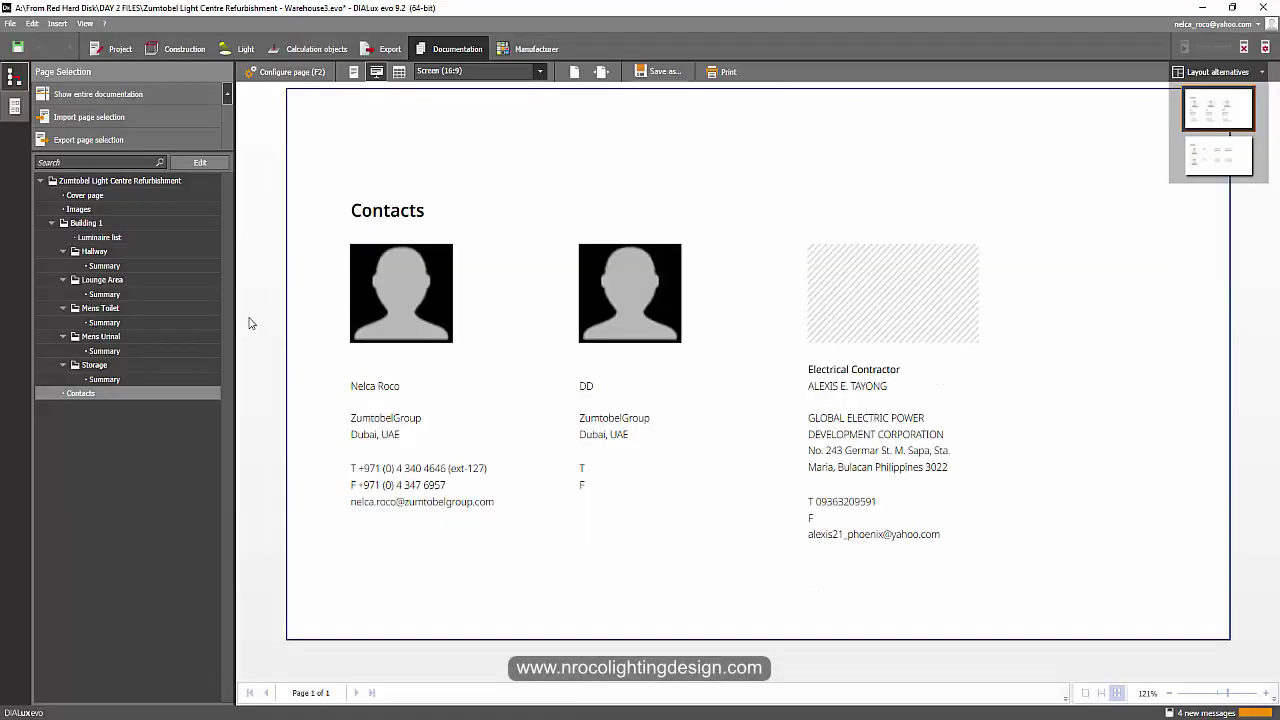
Generate the full 29-page documentation preview and choose the PowerPoint presentation export
{"action": "left_click", "coordinate": [98, 96]}
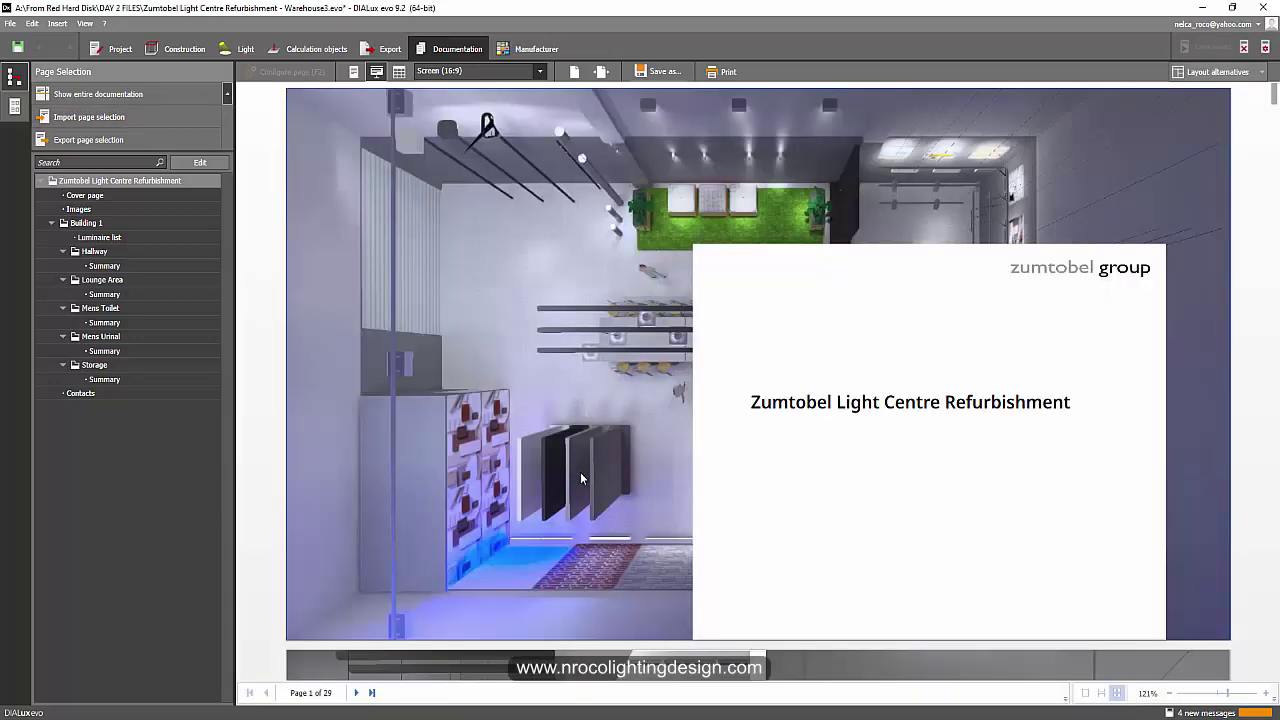
{"action": "left_click", "coordinate": [658, 72]}
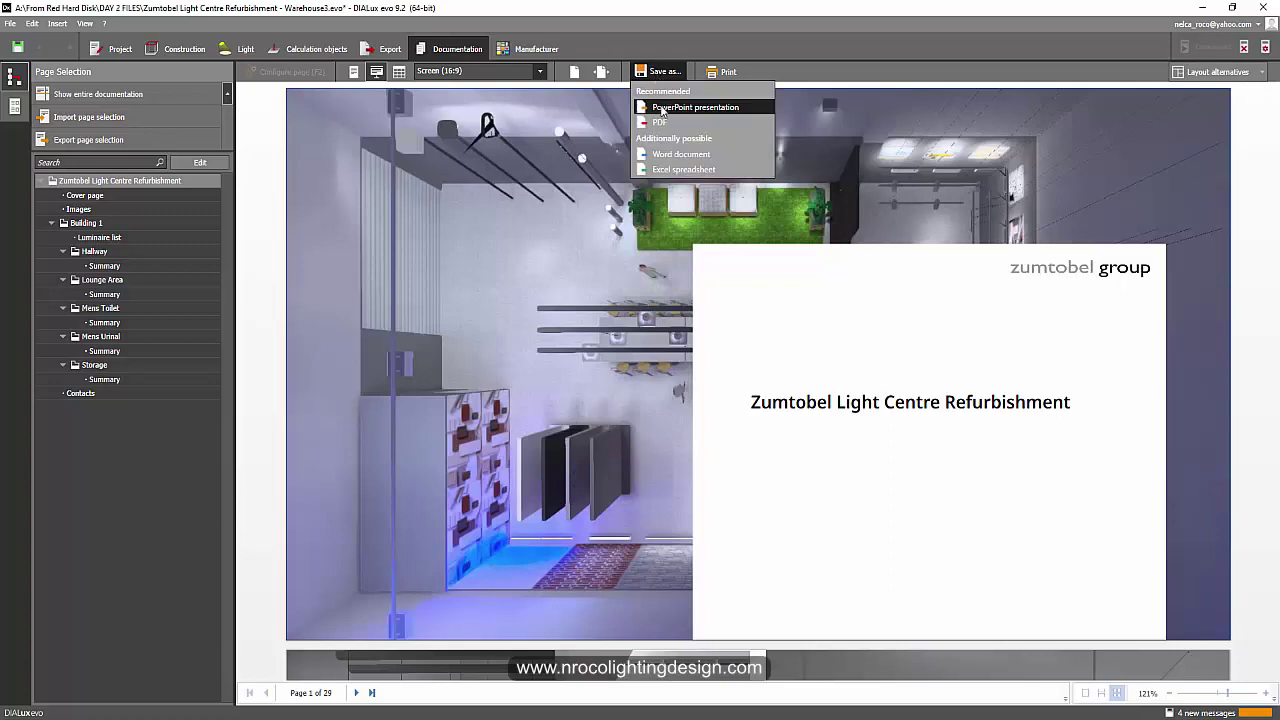
{"action": "left_click", "coordinate": [662, 108]}
Overwrite the existing presentation file and view the title slide in PowerPoint
{"action": "left_click", "coordinate": [903, 557]}
{"action": "left_click", "coordinate": [712, 371]}
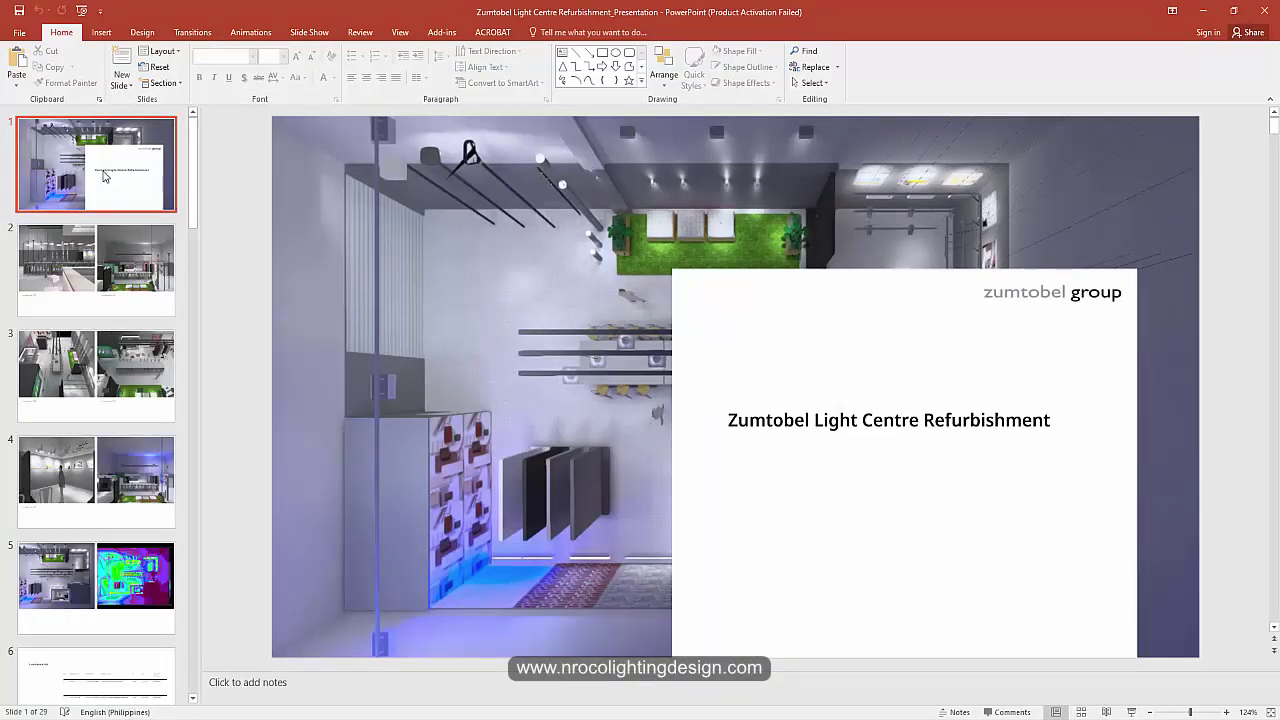
{"action": "left_click", "coordinate": [82, 170]}
Review the Lounge Area render slides, stepping through to the slide 6 luminaire list
{"action": "key", "text": "Down"}
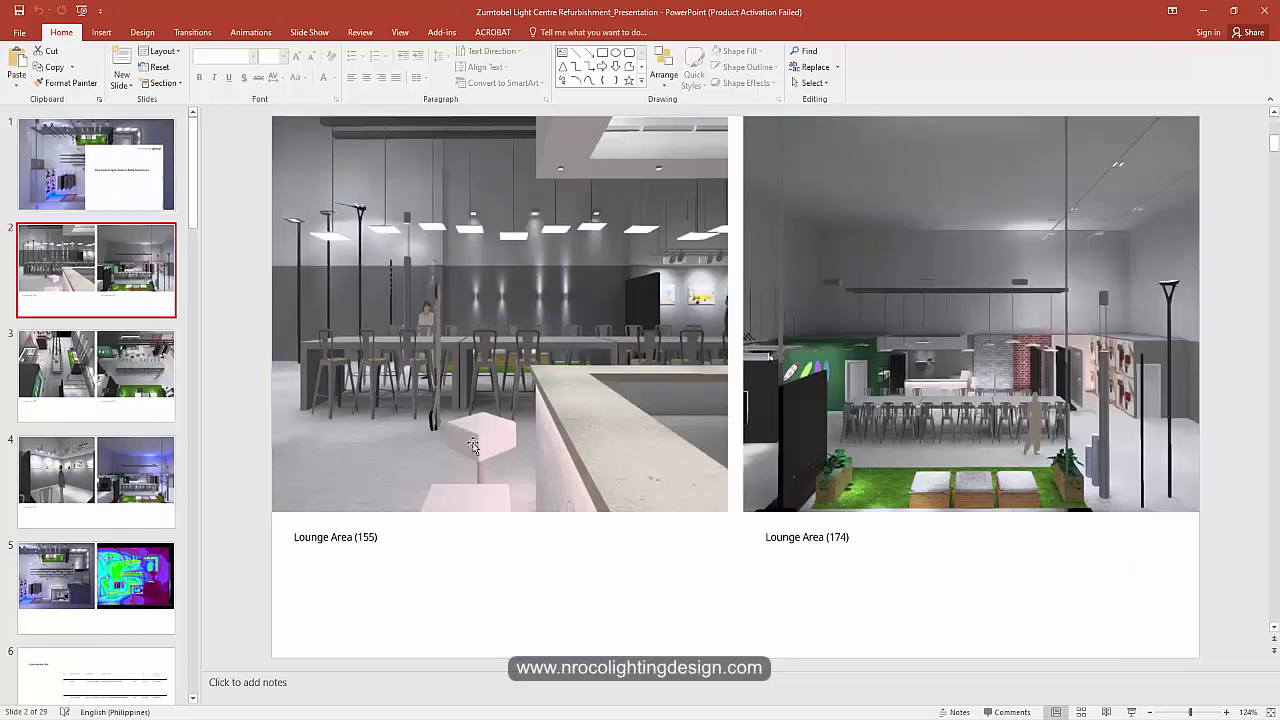
{"action": "left_click", "coordinate": [365, 548]}
{"action": "left_click", "coordinate": [428, 577]}
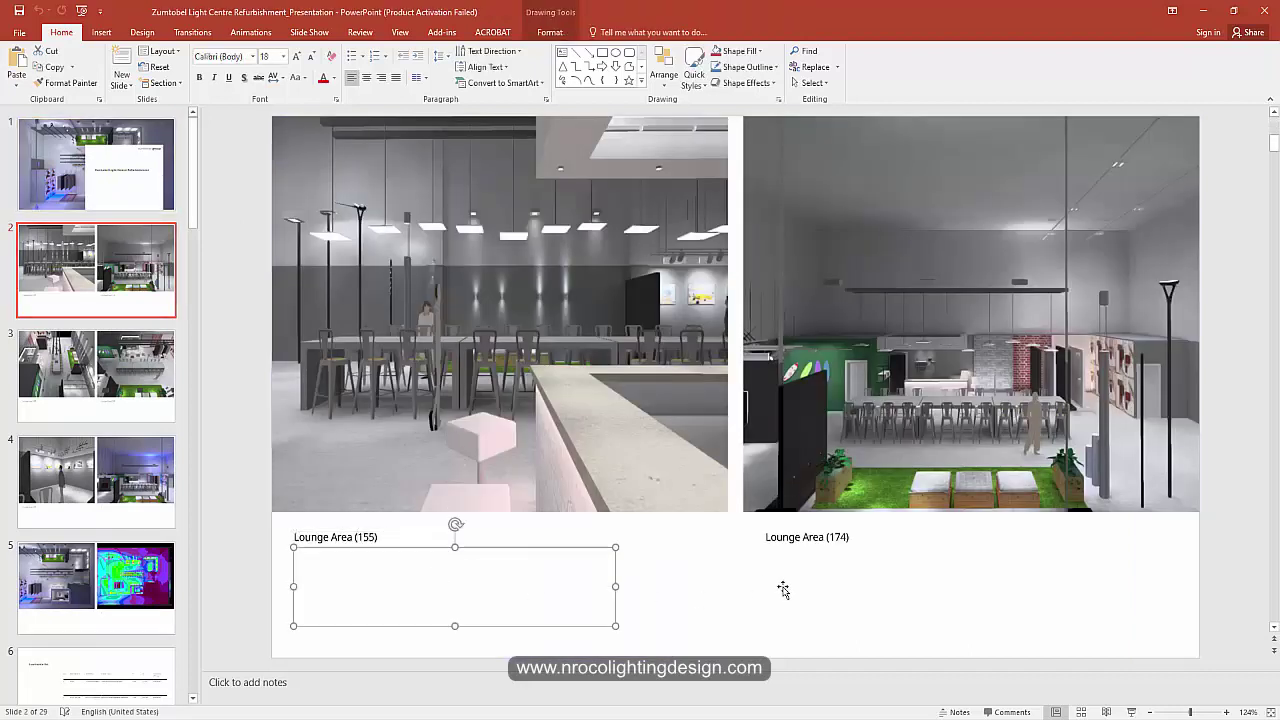
{"action": "left_click", "coordinate": [831, 600]}
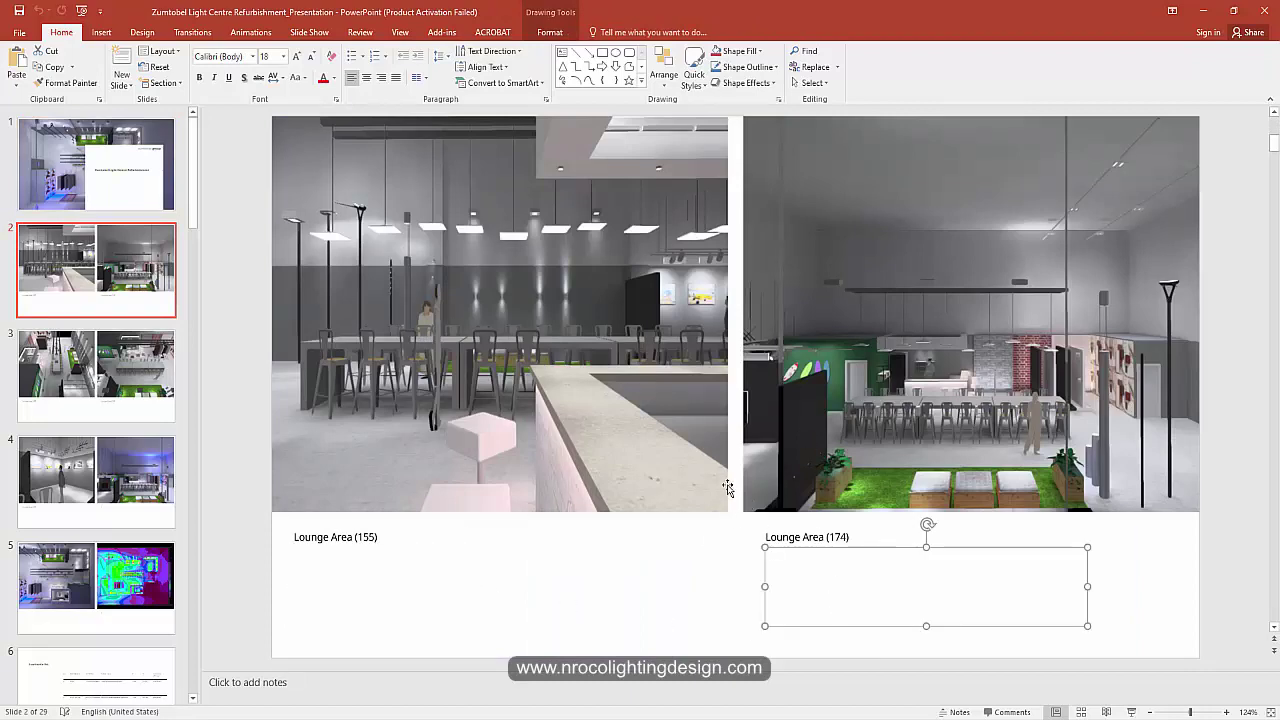
{"action": "left_click", "coordinate": [1203, 577]}
{"action": "left_click", "coordinate": [157, 385]}
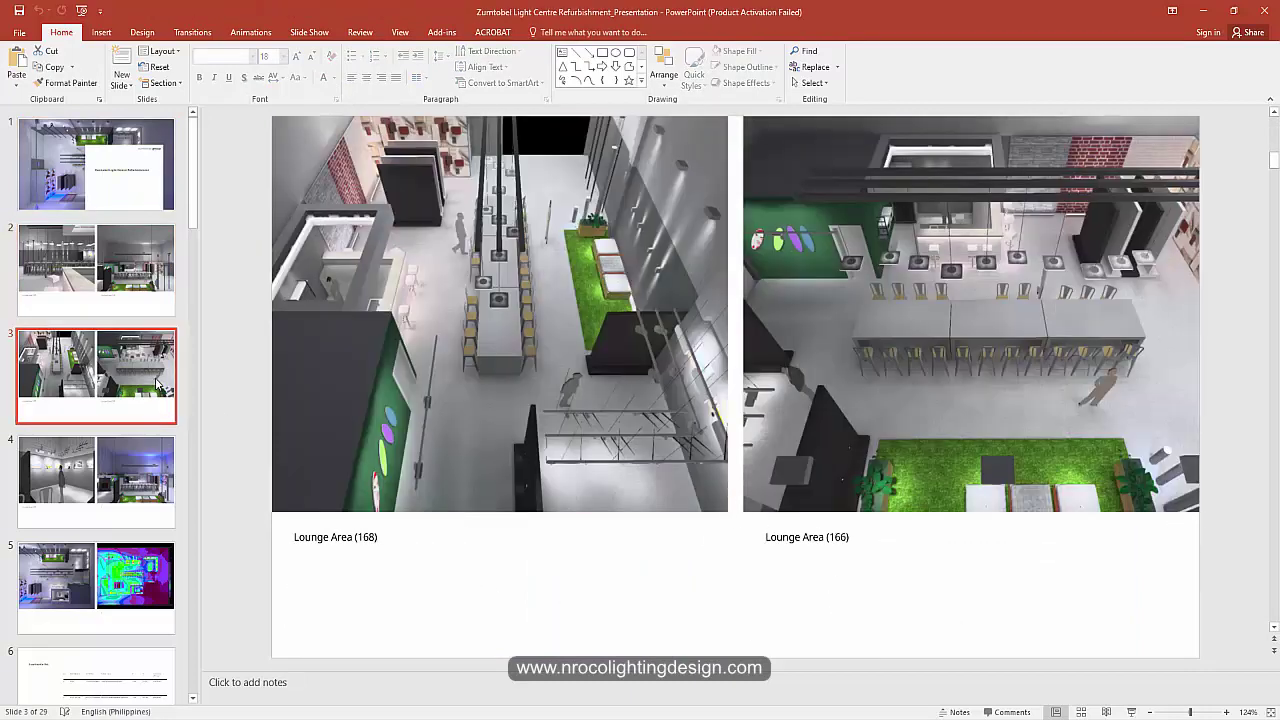
{"action": "key", "text": "Down"}
{"action": "key", "text": "Down"}
{"action": "key", "text": "Down"}
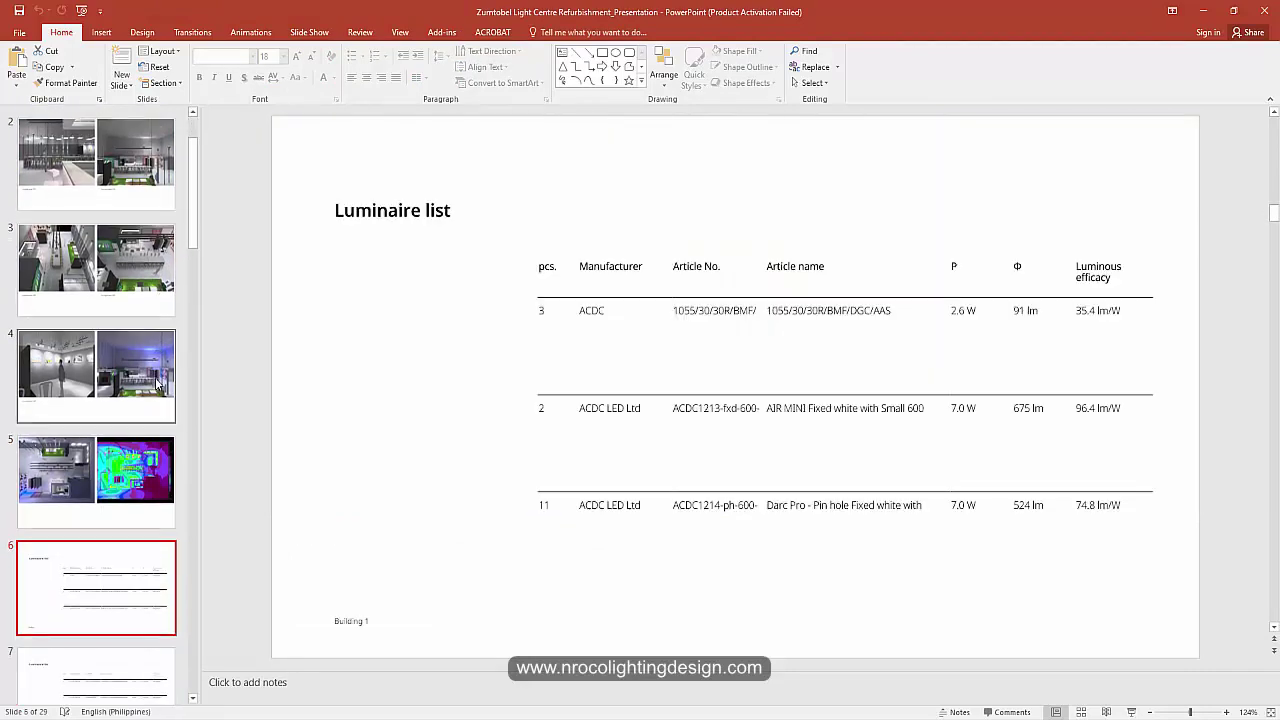
Step from slide 6 through the Thorn and Zumtobel luminaire lists to slide 19's Hallway summary
{"action": "left_click", "coordinate": [345, 318]}
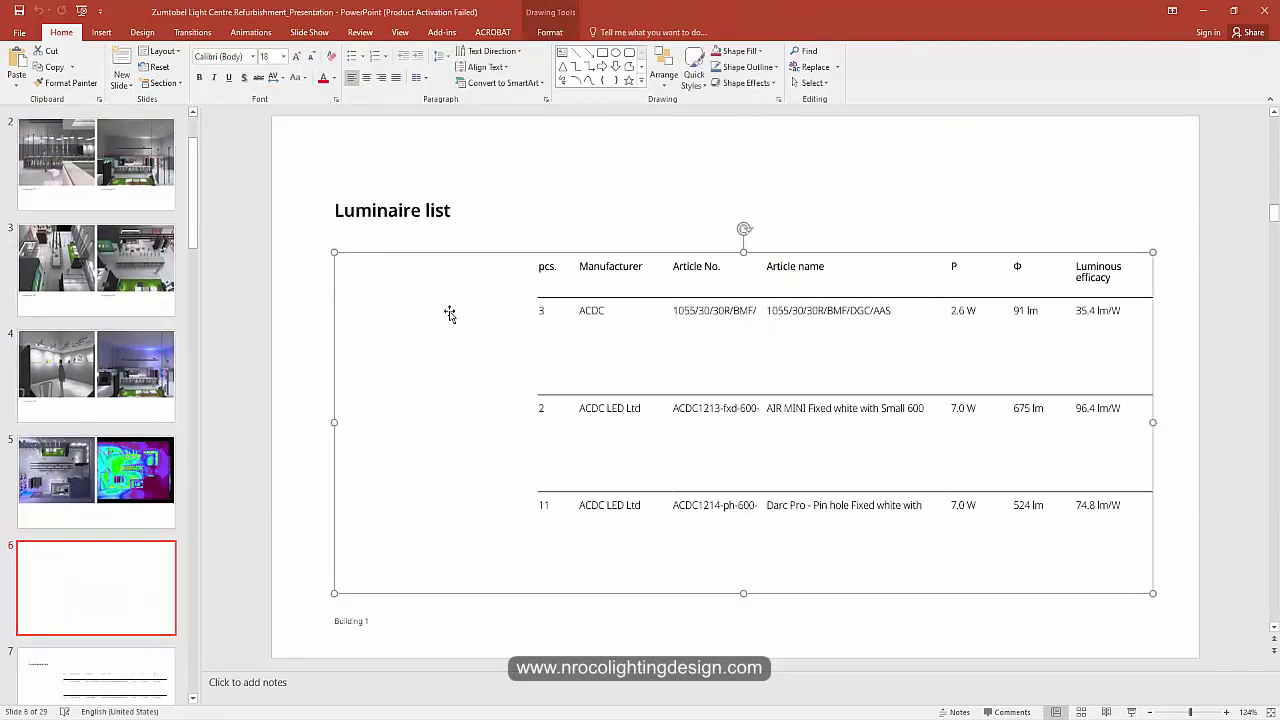
{"action": "left_click", "coordinate": [145, 552]}
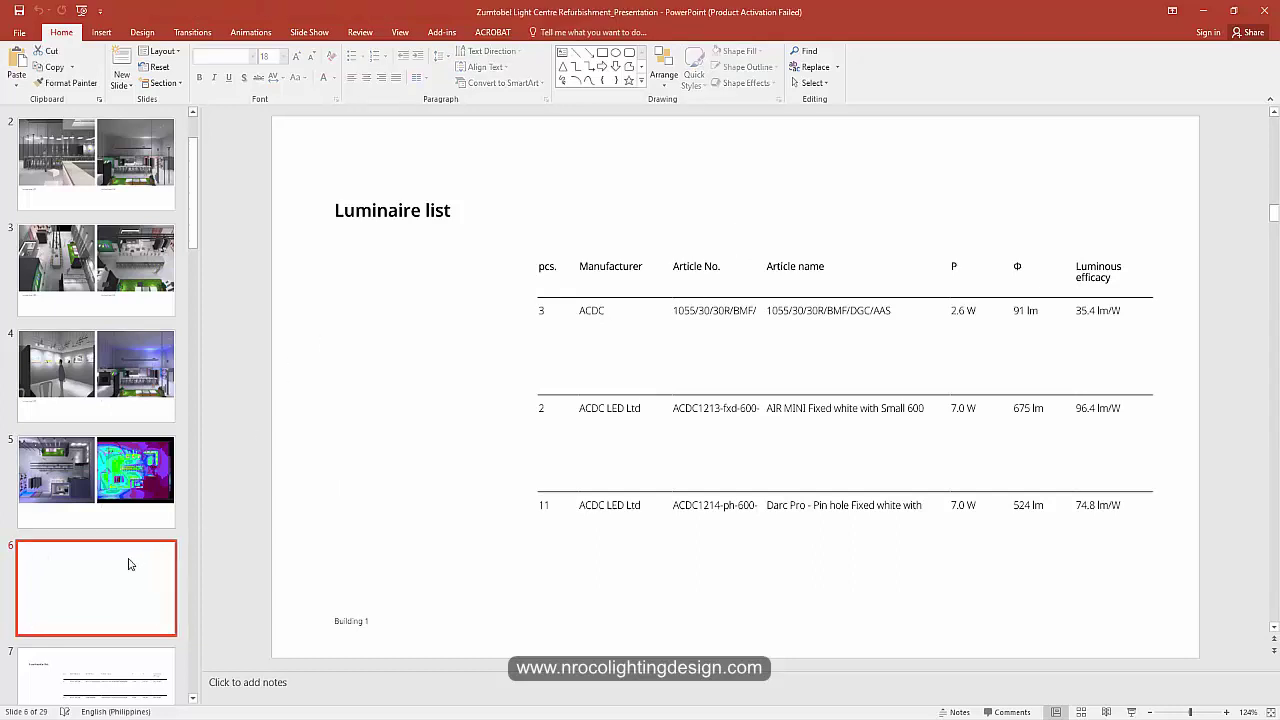
{"action": "key", "text": "Down"}
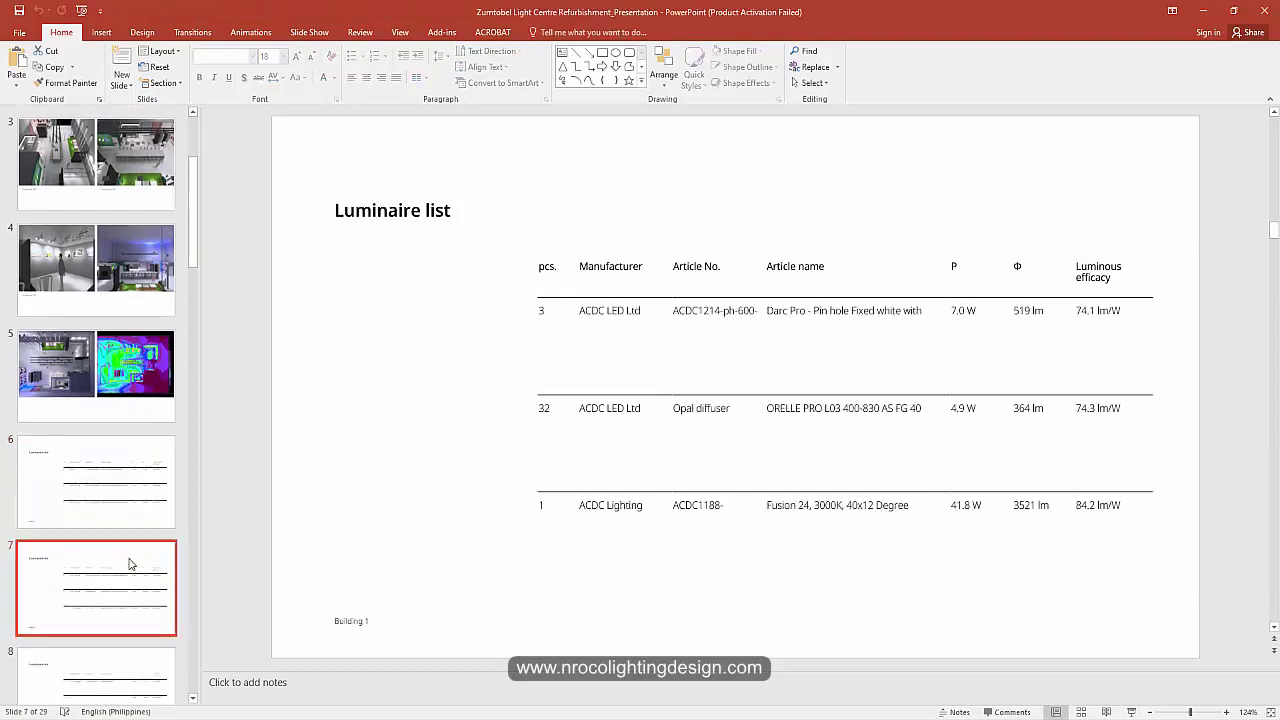
{"action": "key", "text": "Down"}
{"action": "key", "text": "Down"}
{"action": "key", "text": "Down"}
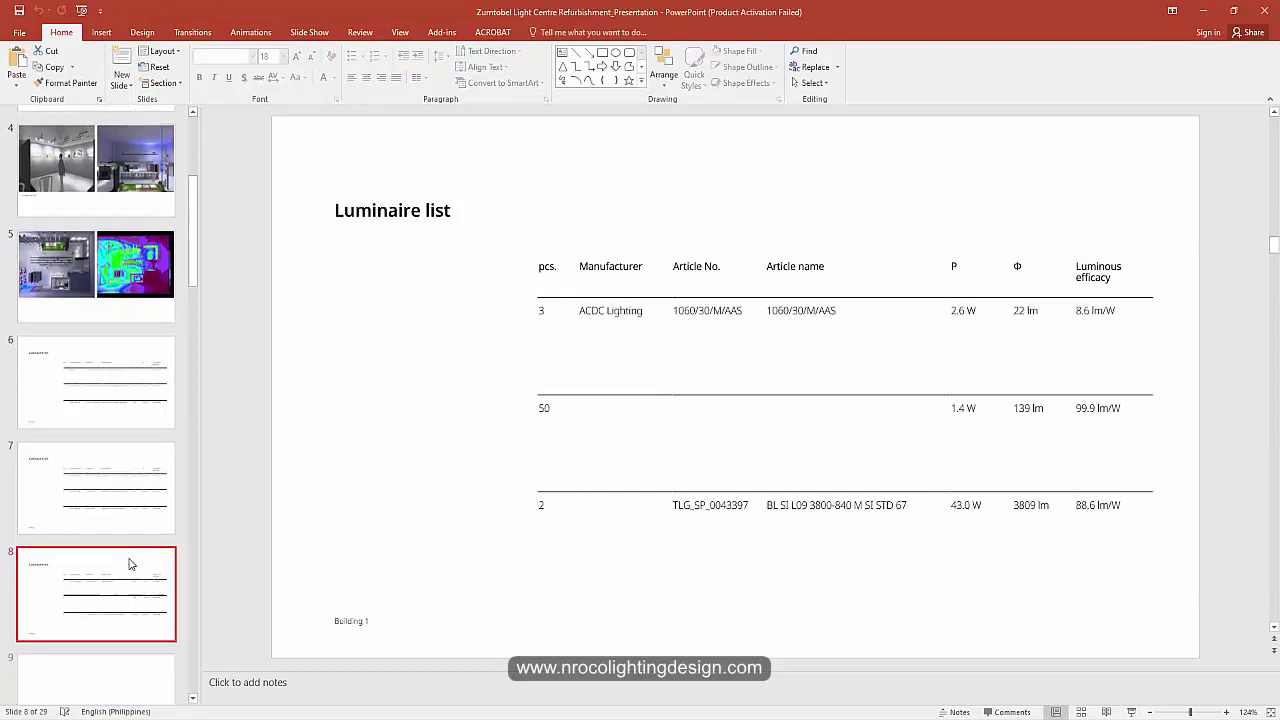
{"action": "left_click", "coordinate": [129, 564]}
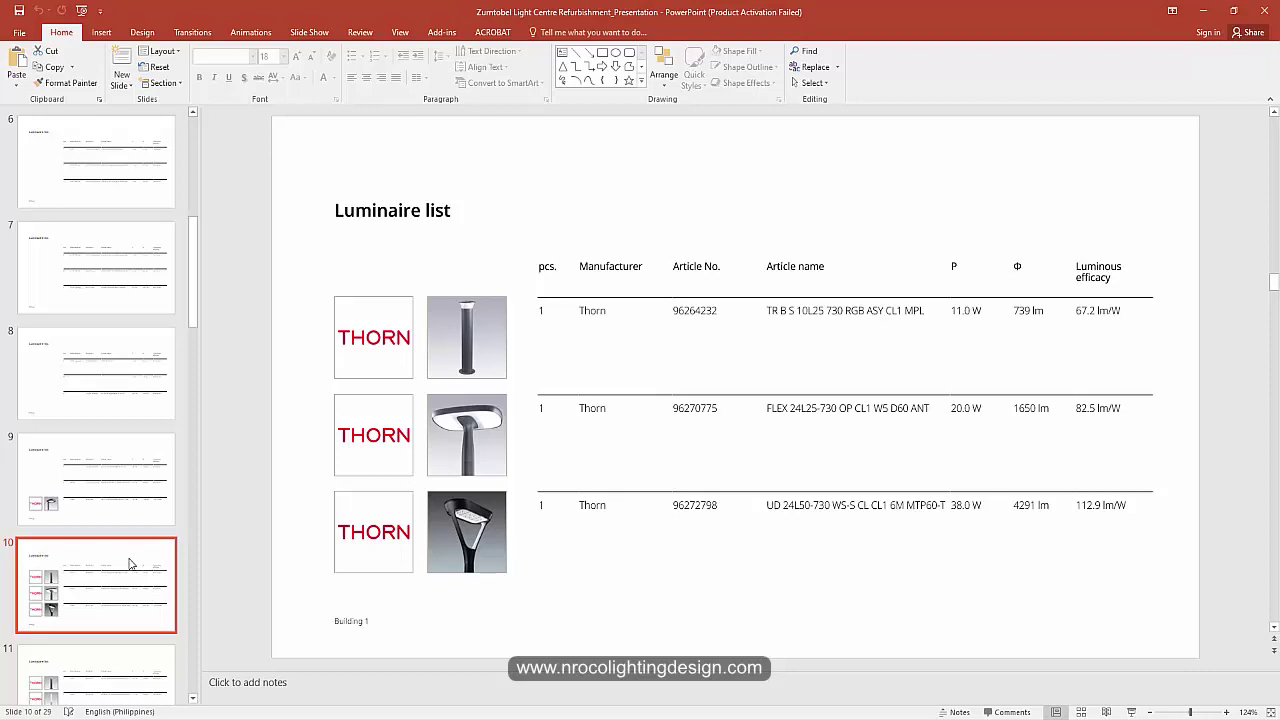
{"action": "key", "text": "Down"}
{"action": "key", "text": "Down"}
{"action": "key", "text": "Down"}
{"action": "key", "text": "Down"}
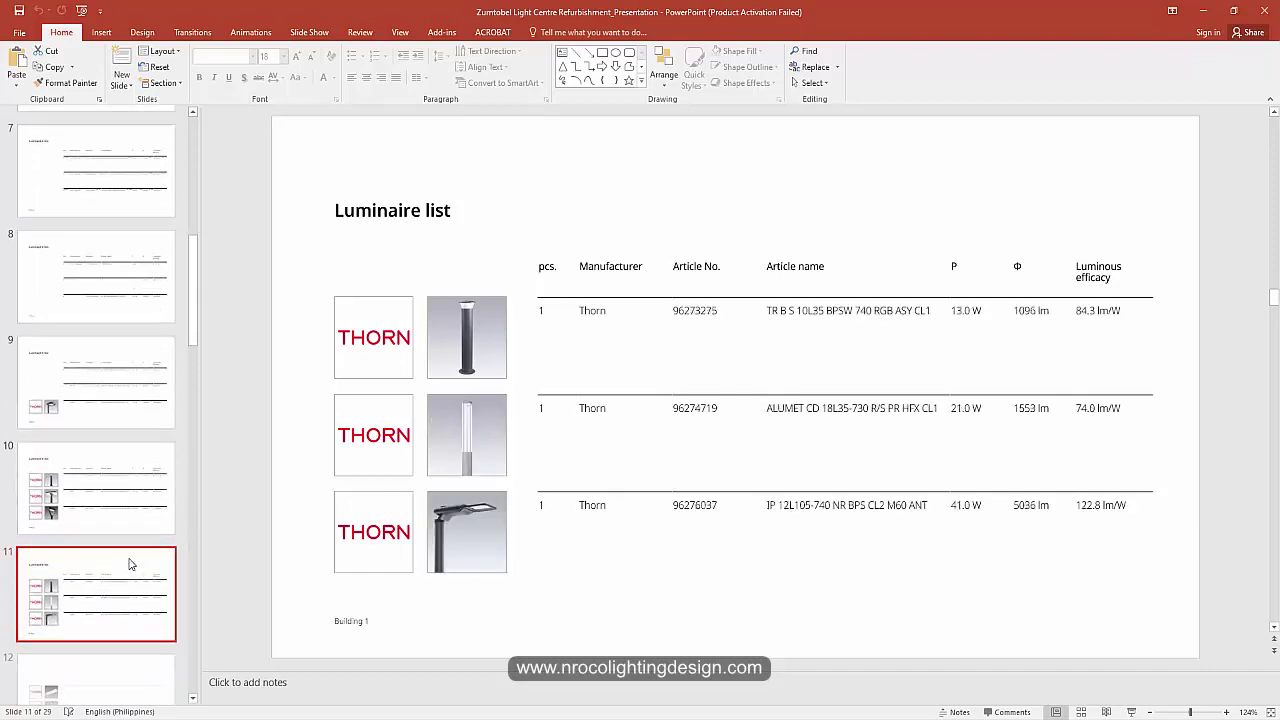
{"action": "key", "text": "Down"}
{"action": "key", "text": "Down"}
{"action": "key", "text": "Down"}
{"action": "key", "text": "Down"}
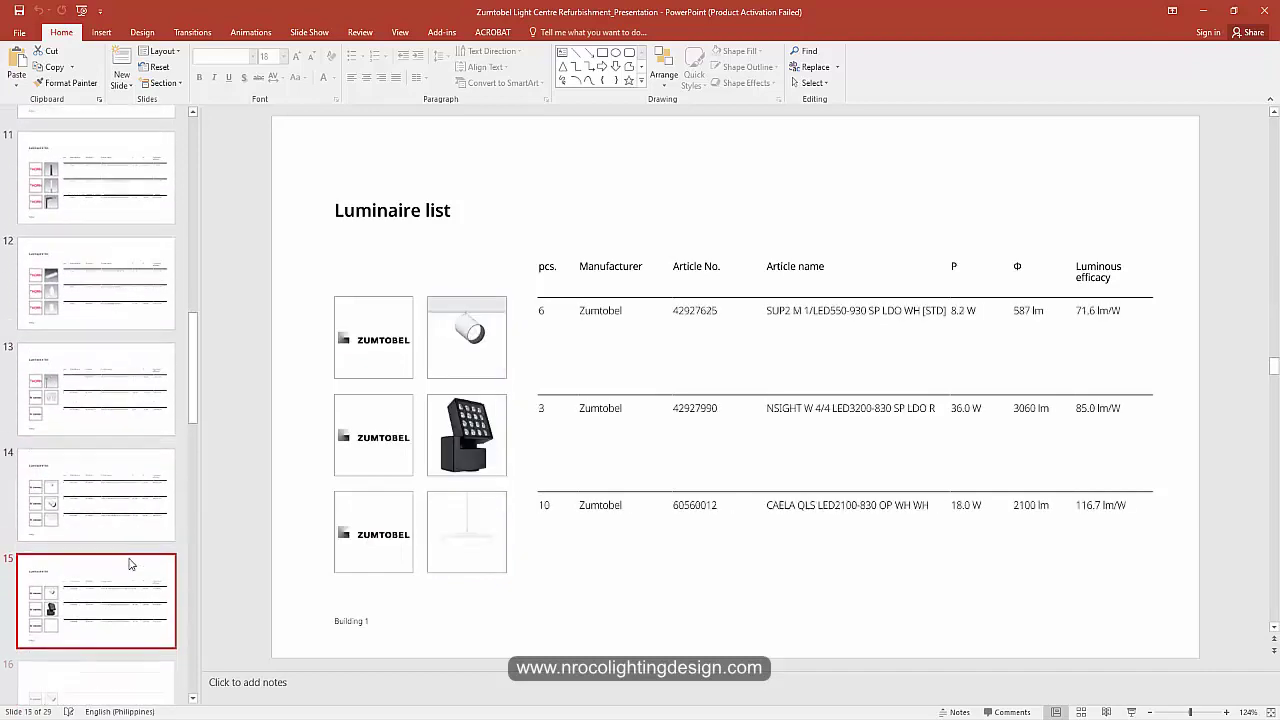
{"action": "key", "text": "Down"}
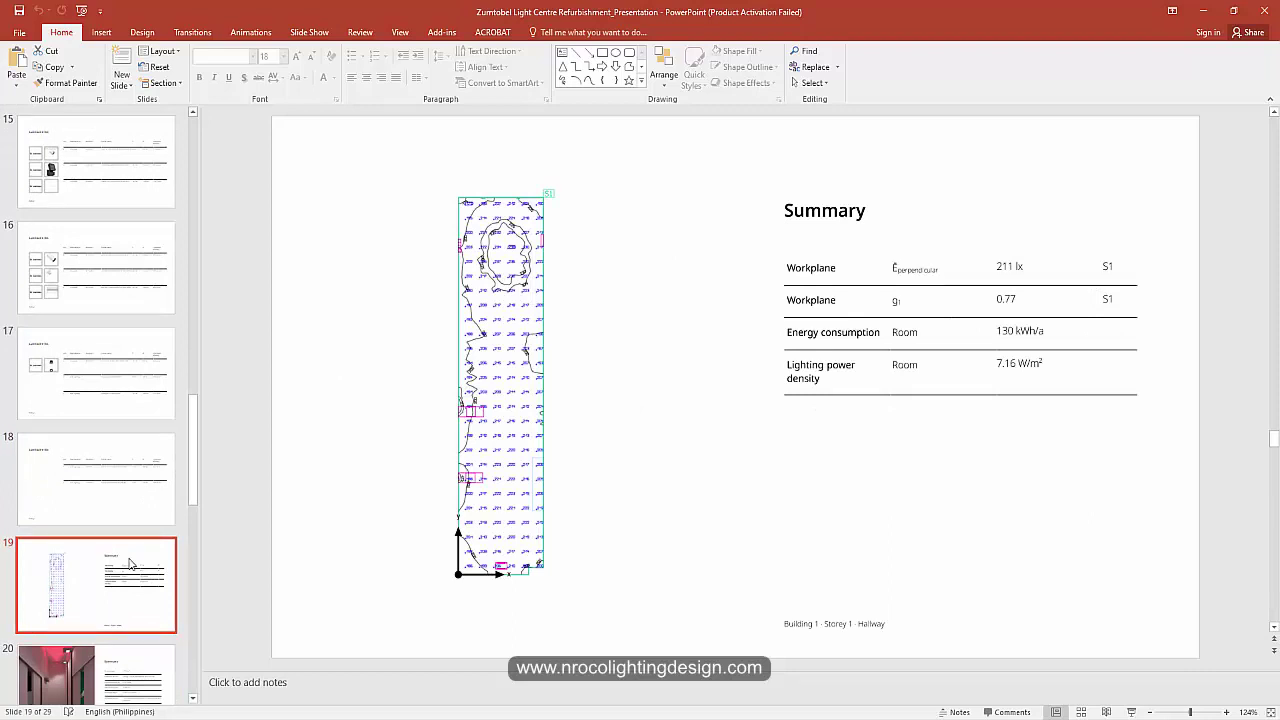
Page forward through the hallway render, Lounge Area floor-plan, lounge render and isolux contour summary slides
{"action": "key", "text": "Down"}
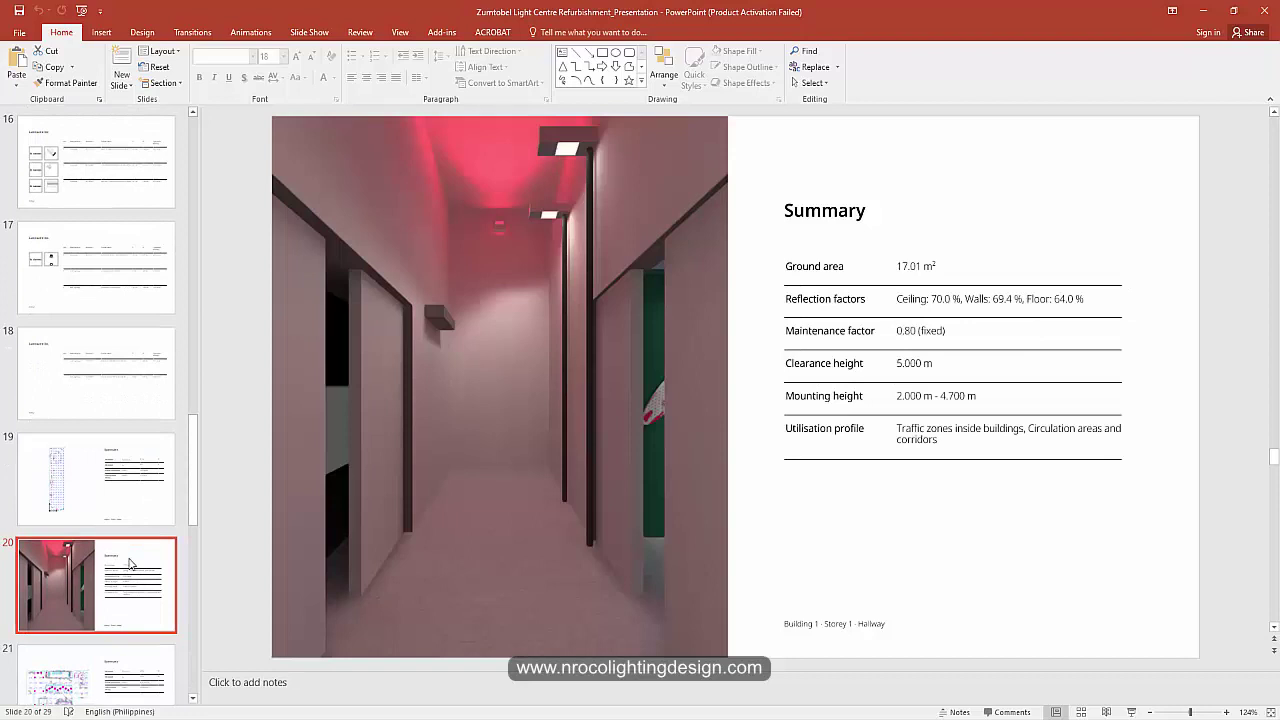
{"action": "key", "text": "Down"}
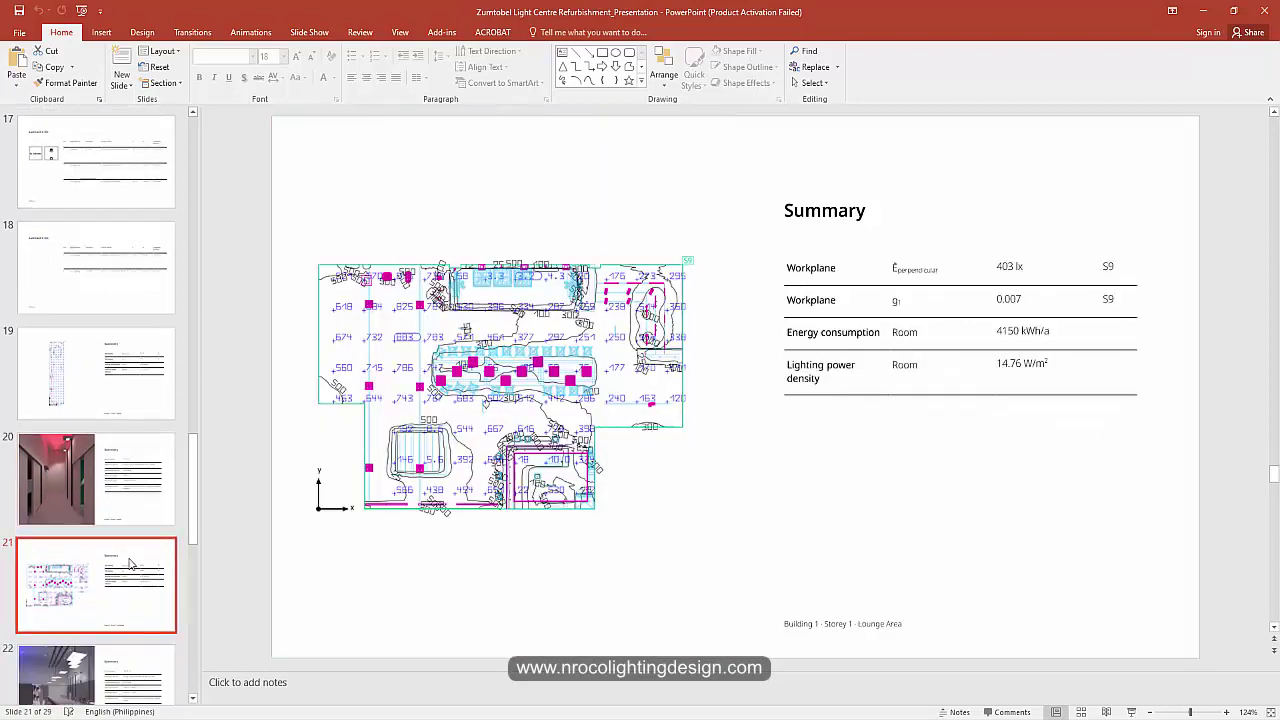
{"action": "key", "text": "Down"}
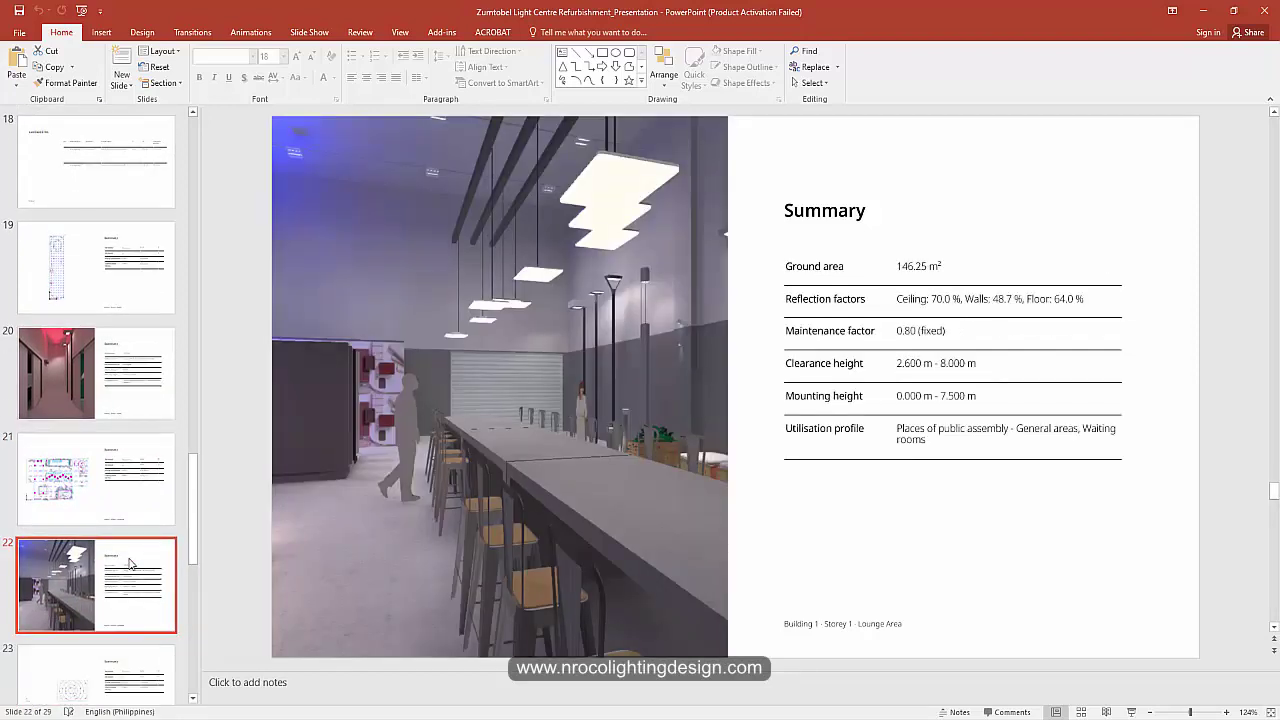
{"action": "key", "text": "Down"}
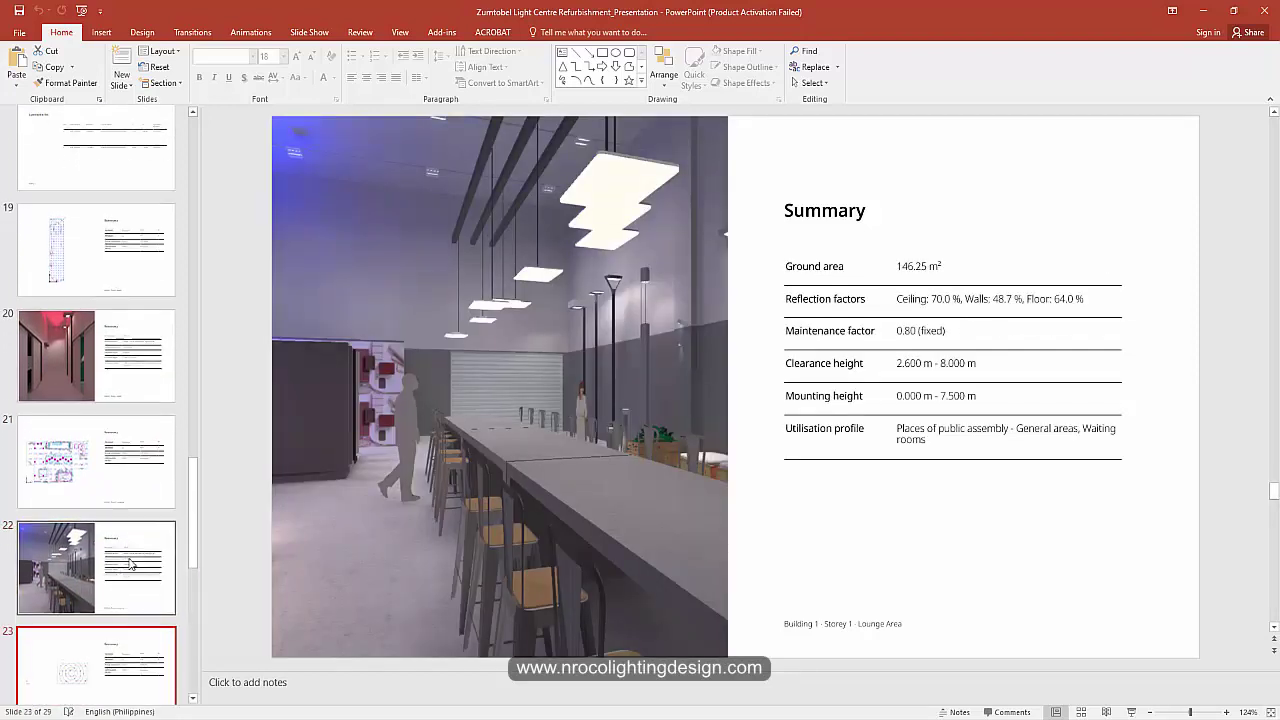
{"action": "key", "text": "Down"}
{"action": "key", "text": "Down"}
{"action": "key", "text": "Down"}
{"action": "key", "text": "Down"}
{"action": "key", "text": "Down"}
{"action": "key", "text": "Down"}
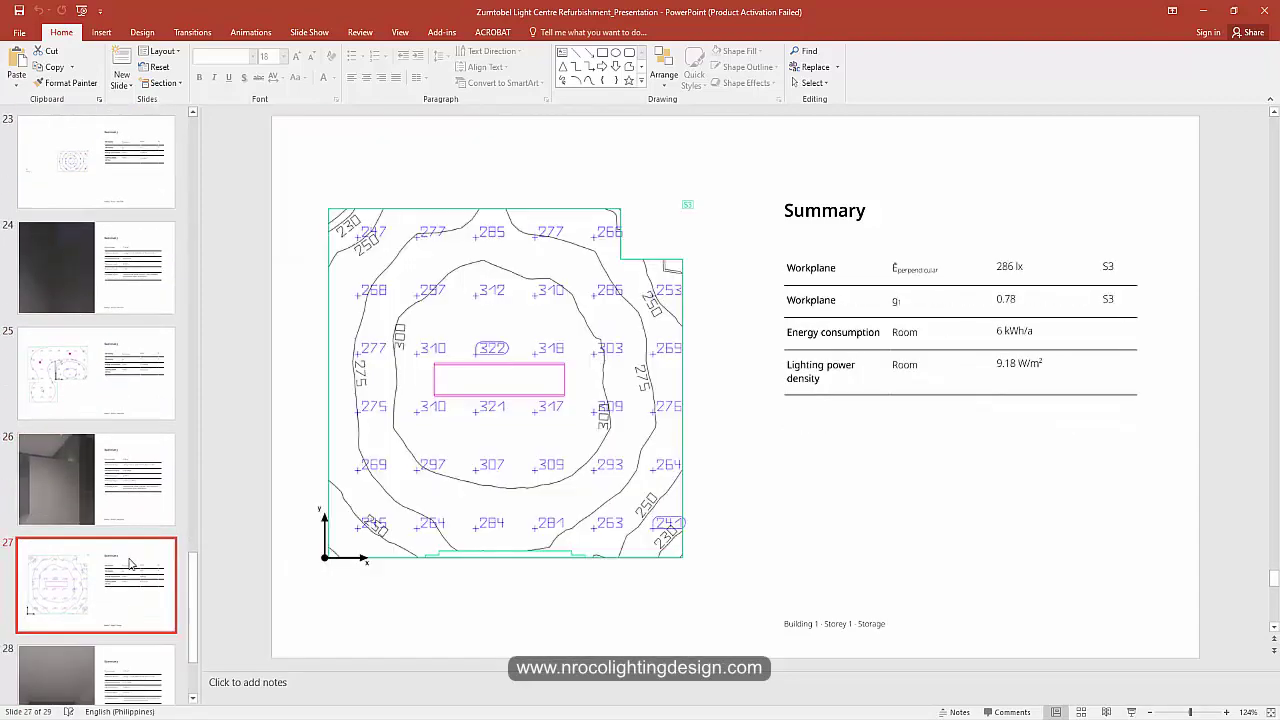
Step back through the isolux, Lounge Area and hallway summaries to the luminaire list slides
{"action": "key", "text": "Up"}
{"action": "key", "text": "Up"}
{"action": "key", "text": "Up"}
{"action": "key", "text": "Up"}
{"action": "key", "text": "Up"}
{"action": "key", "text": "Up"}
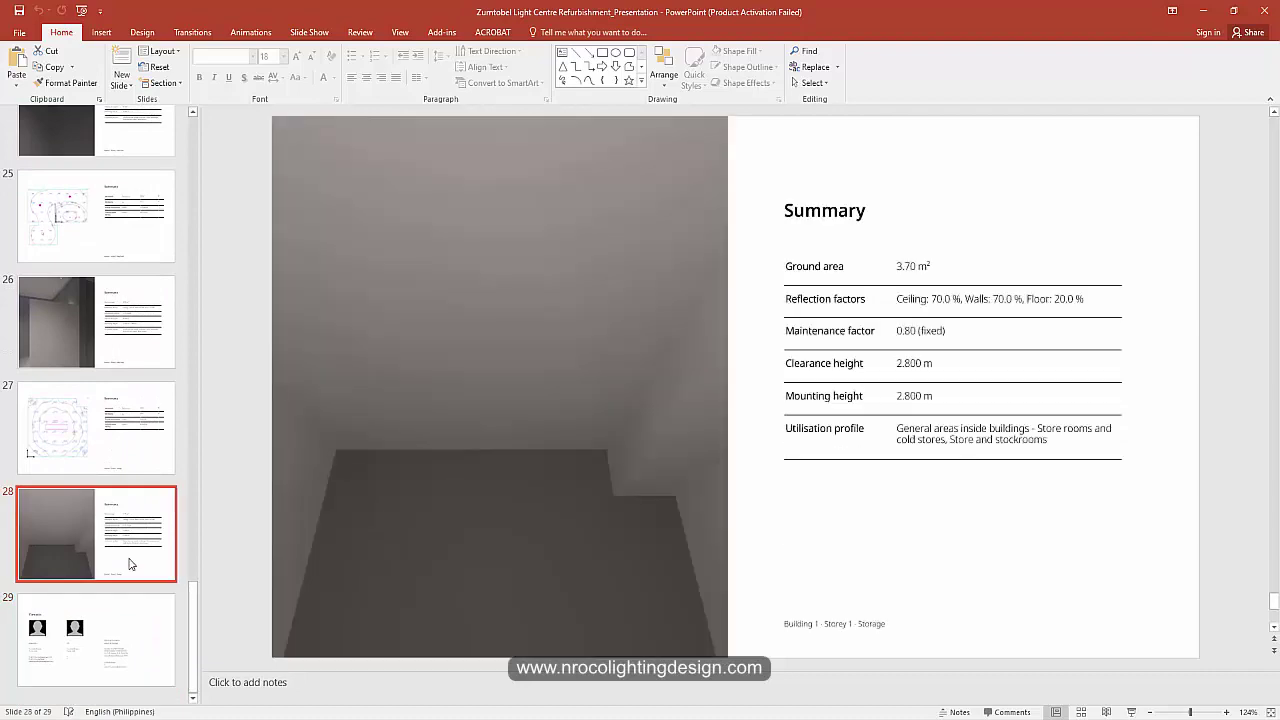
{"action": "key", "text": "Up"}
{"action": "key", "text": "Up"}
{"action": "key", "text": "Down"}
{"action": "key", "text": "Up"}
{"action": "key", "text": "Up"}
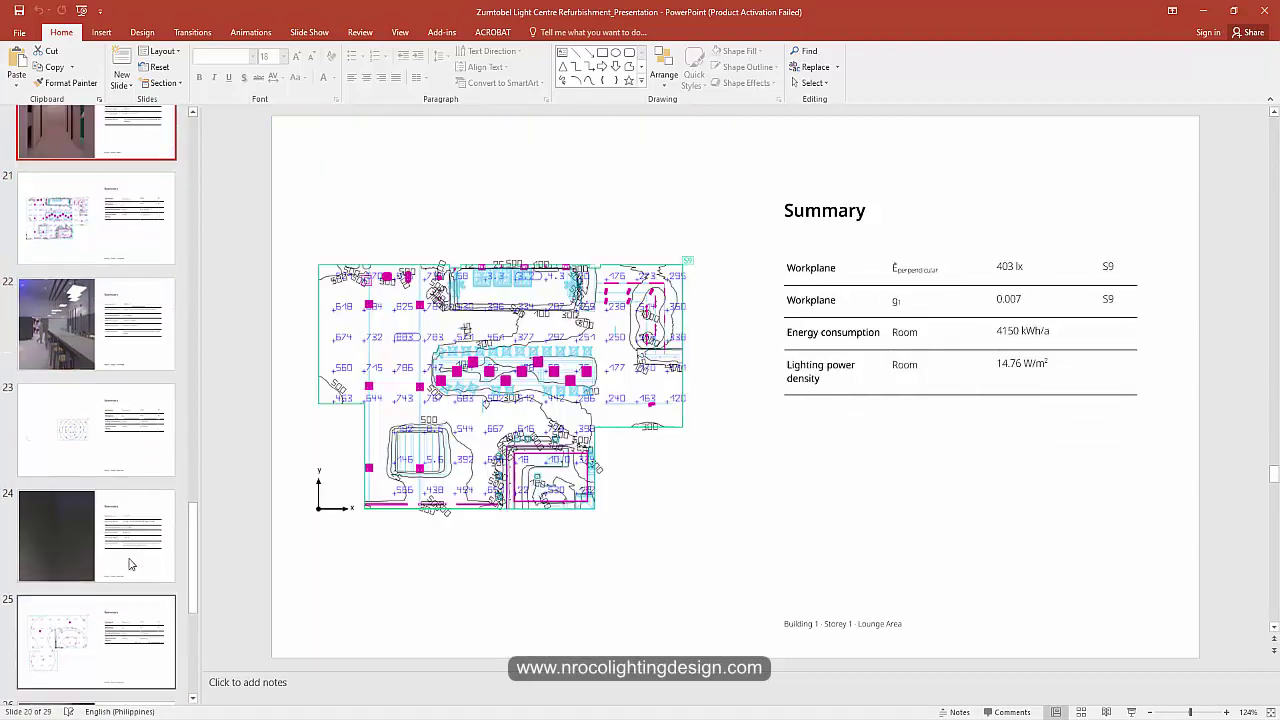
{"action": "key", "text": "Up"}
{"action": "key", "text": "Up"}
{"action": "key", "text": "Up"}
{"action": "key", "text": "Up"}
{"action": "key", "text": "Up"}
{"action": "key", "text": "Up"}
{"action": "key", "text": "Up"}
{"action": "key", "text": "Up"}
{"action": "key", "text": "Up"}
{"action": "key", "text": "Up"}
{"action": "key", "text": "Up"}
{"action": "key", "text": "Up"}
{"action": "key", "text": "Up"}
{"action": "key", "text": "Up"}
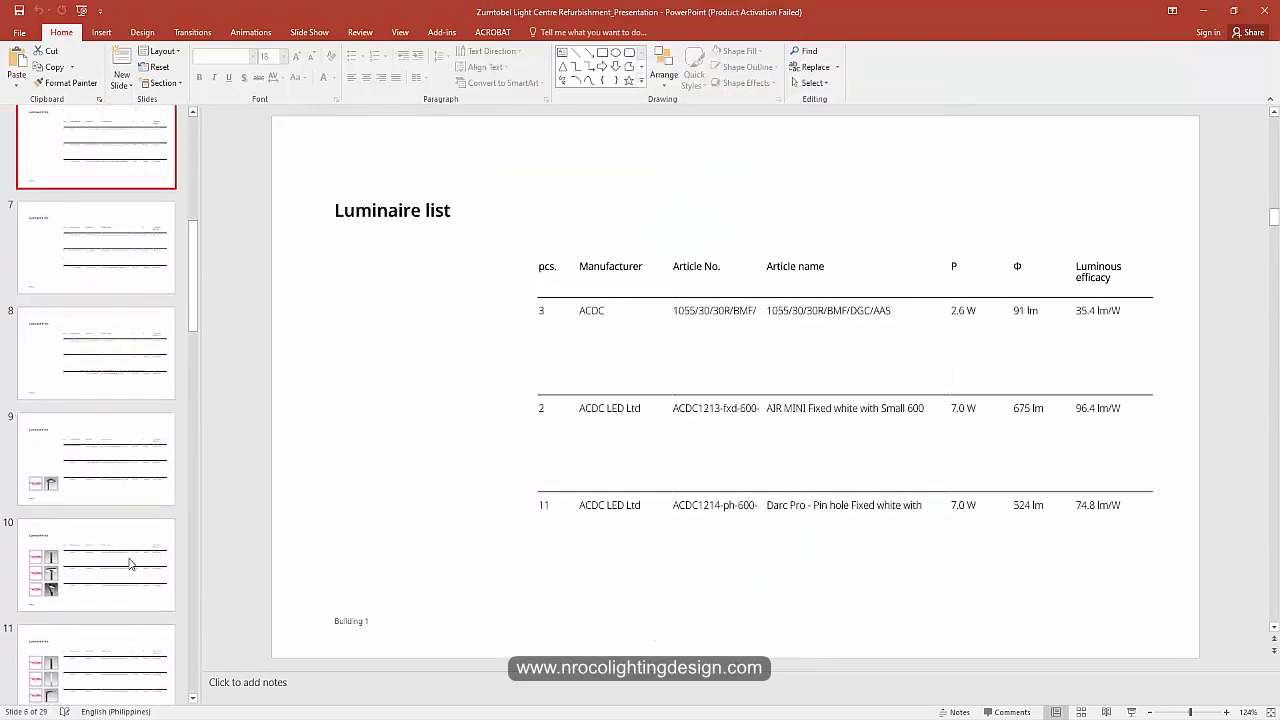
Return to the start of the deck: the title slide and the Lounge Area (155) and (174) renders slide
{"action": "key", "text": "Up"}
{"action": "key", "text": "Up"}
{"action": "key", "text": "Up"}
{"action": "key", "text": "Up"}
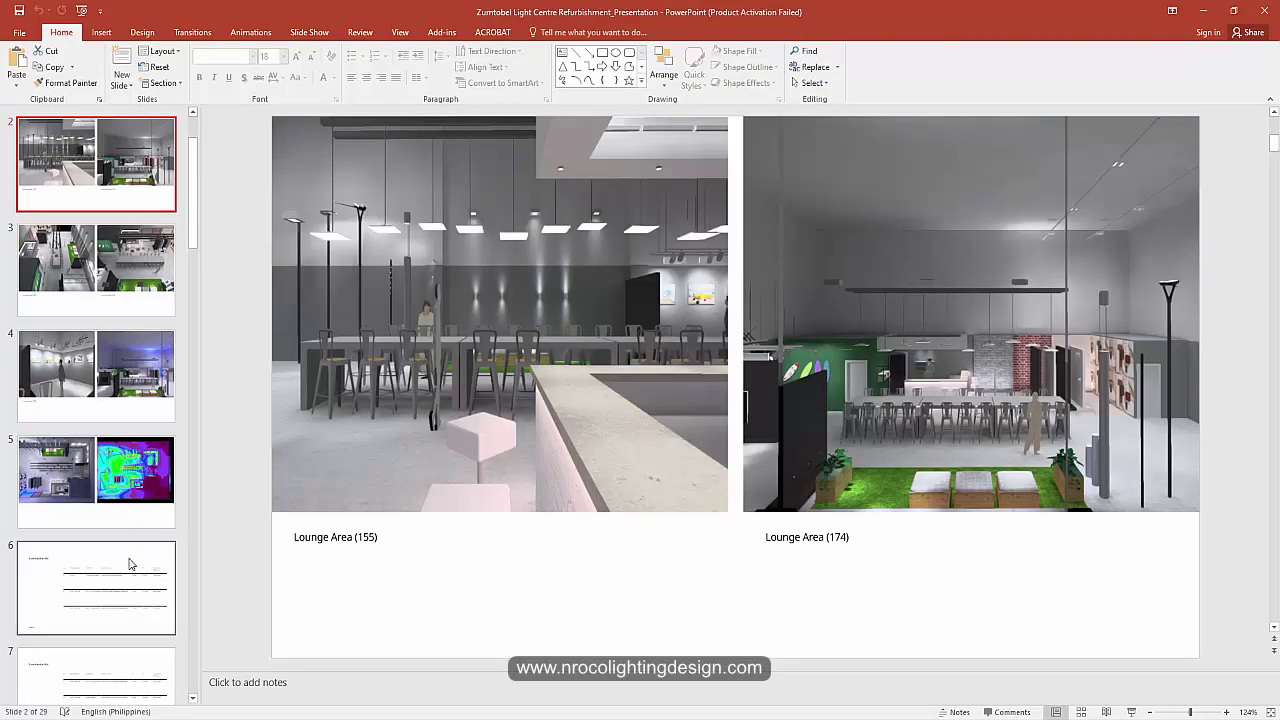
{"action": "key", "text": "Up"}
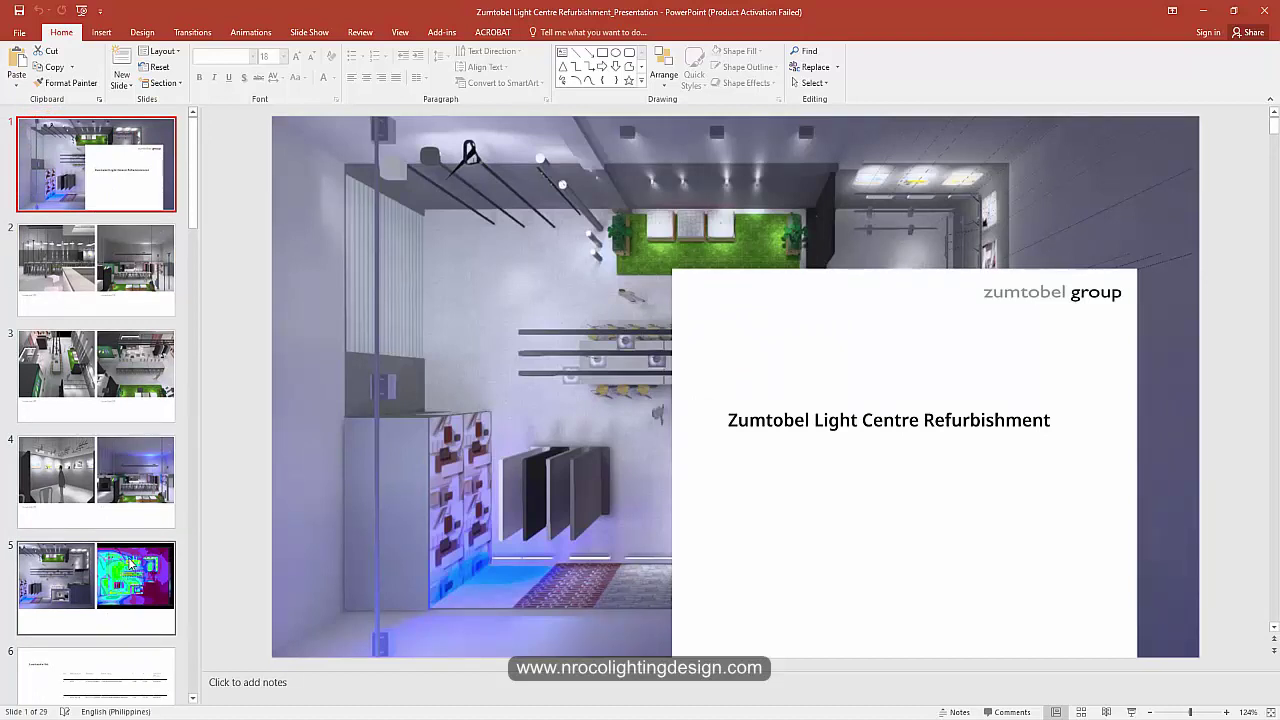
{"action": "key", "text": "Down"}
{"action": "key", "text": "Up"}
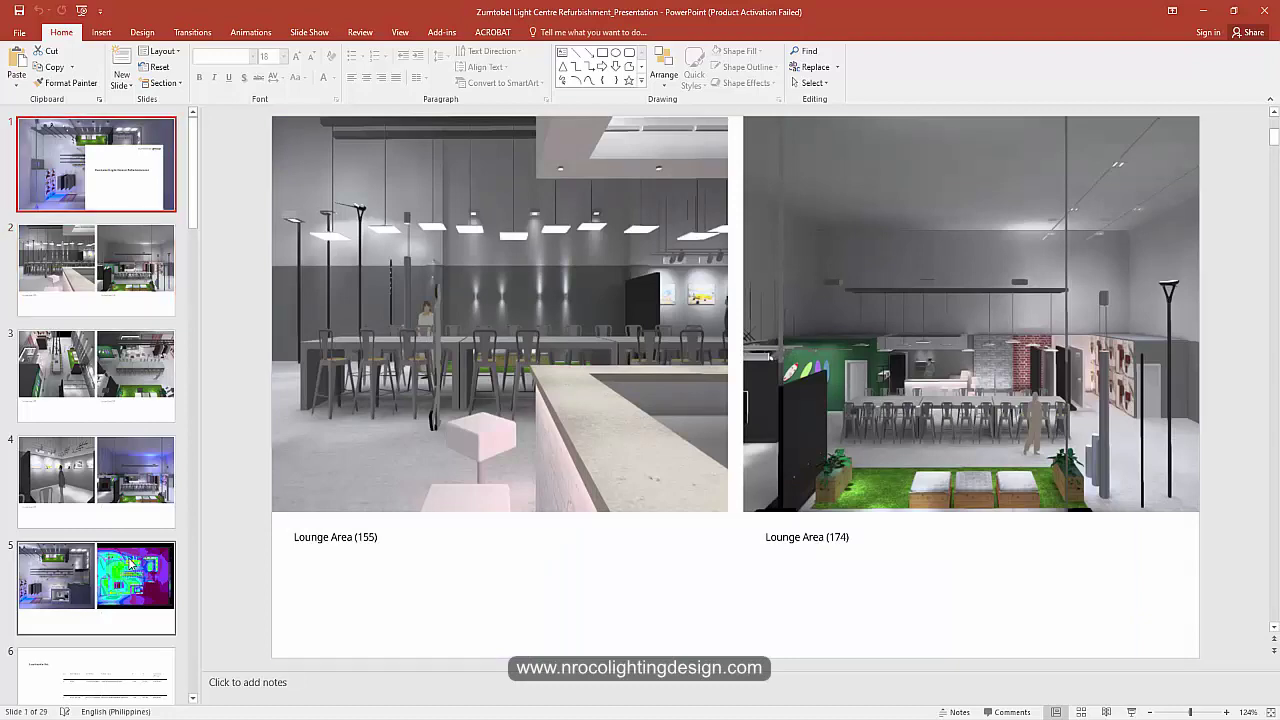